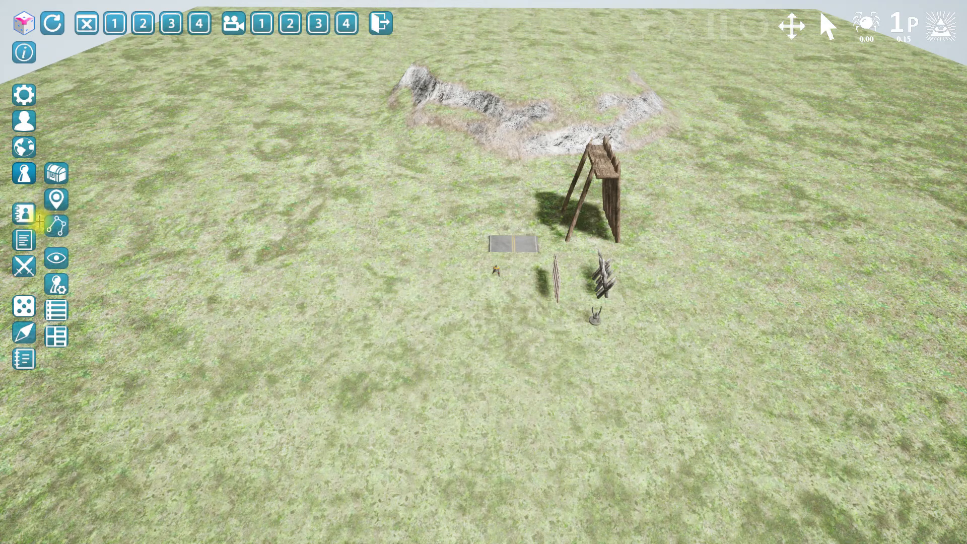
Open the spline properties and consult the overview page of their tutorial slides
left_click(58, 227)
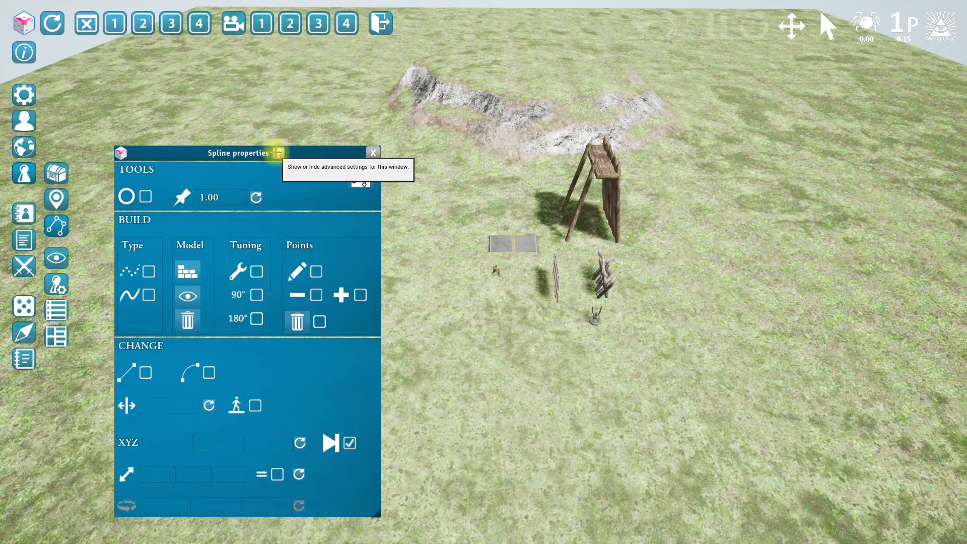
left_click(279, 151)
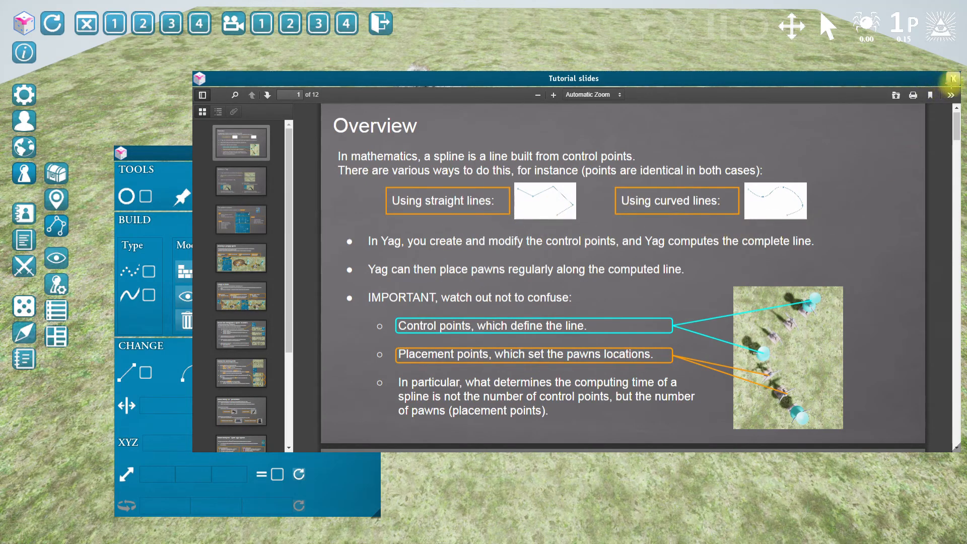
left_click(954, 78)
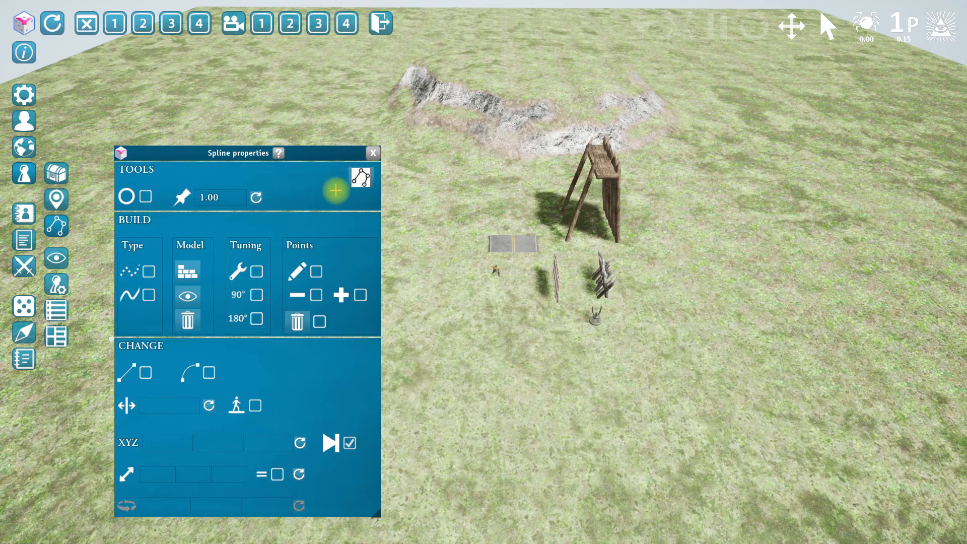
Create a new spline pawn and place it on the open ground in front of the sample pawns
left_click(362, 177)
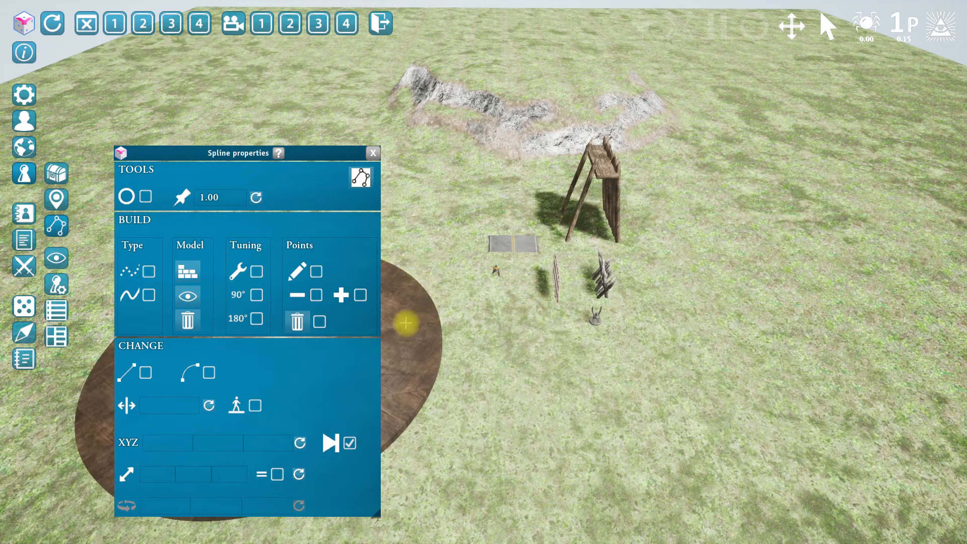
left_click(426, 315)
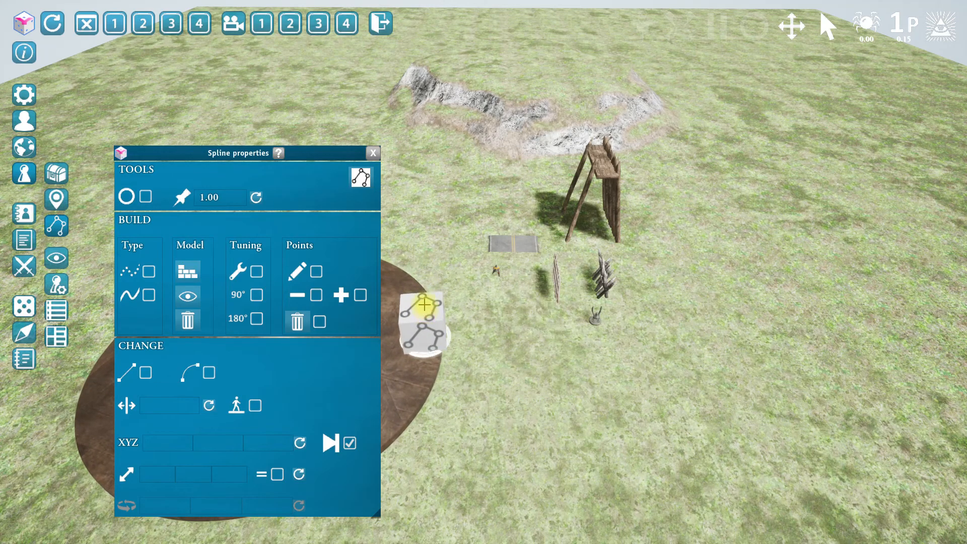
left_click(634, 421)
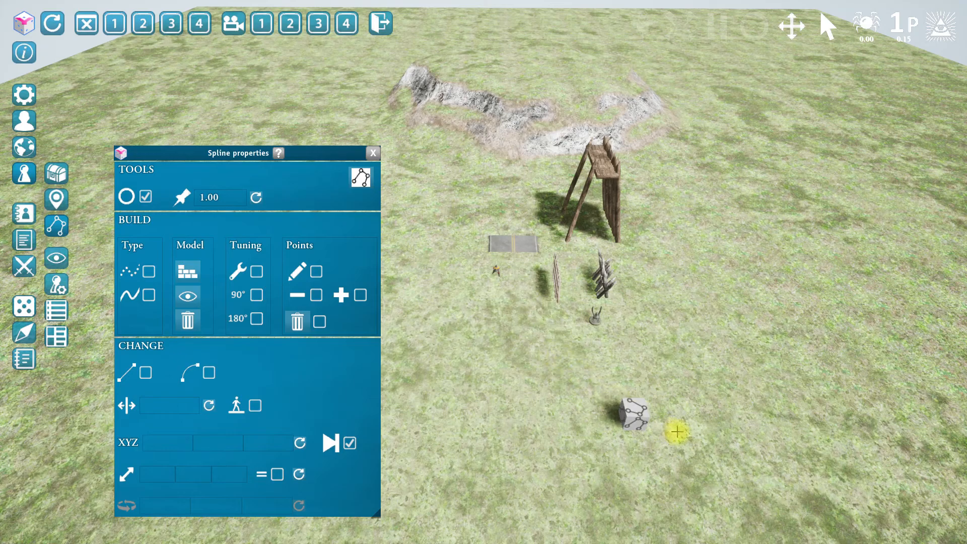
Examine the control points of the new spline and the selection circles of the sample pawns, leaving nothing selected
left_click(634, 406)
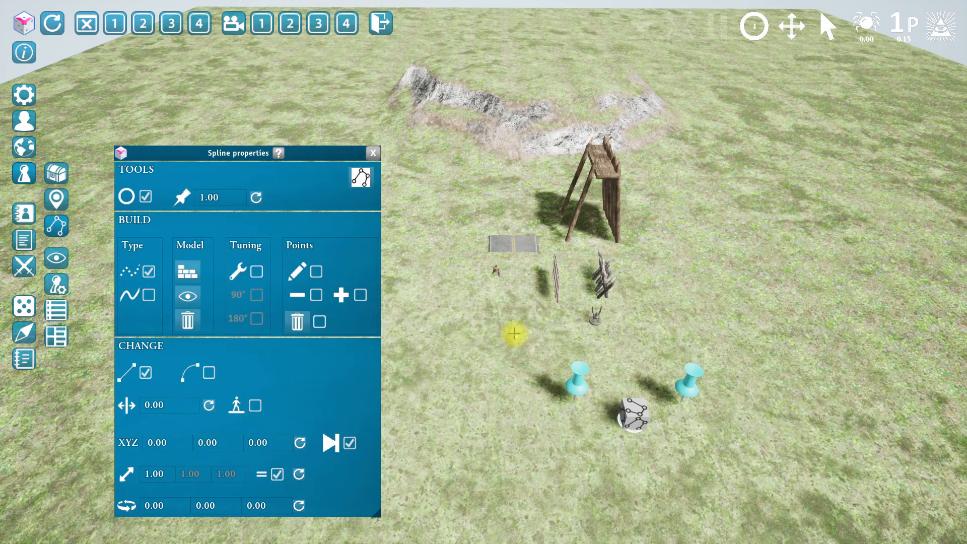
left_click(509, 309)
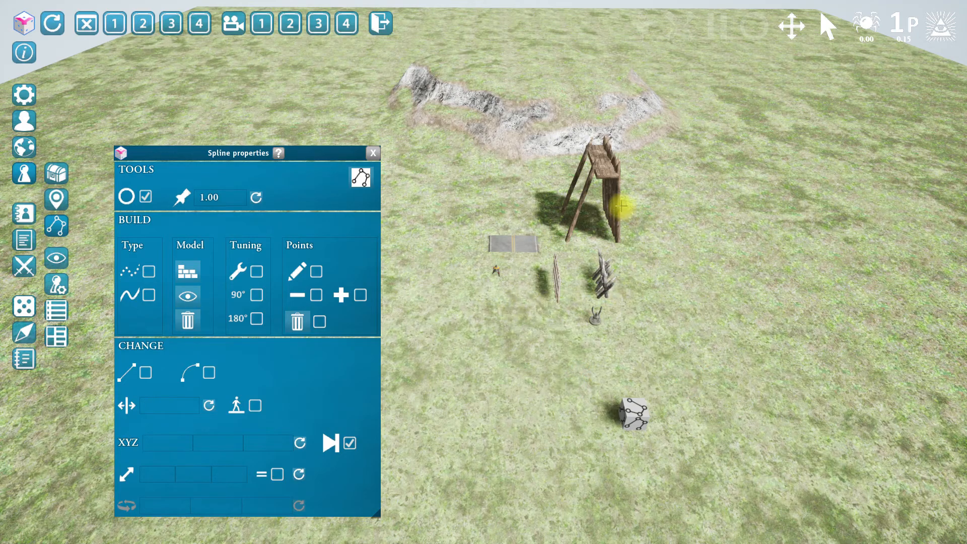
left_click(608, 168)
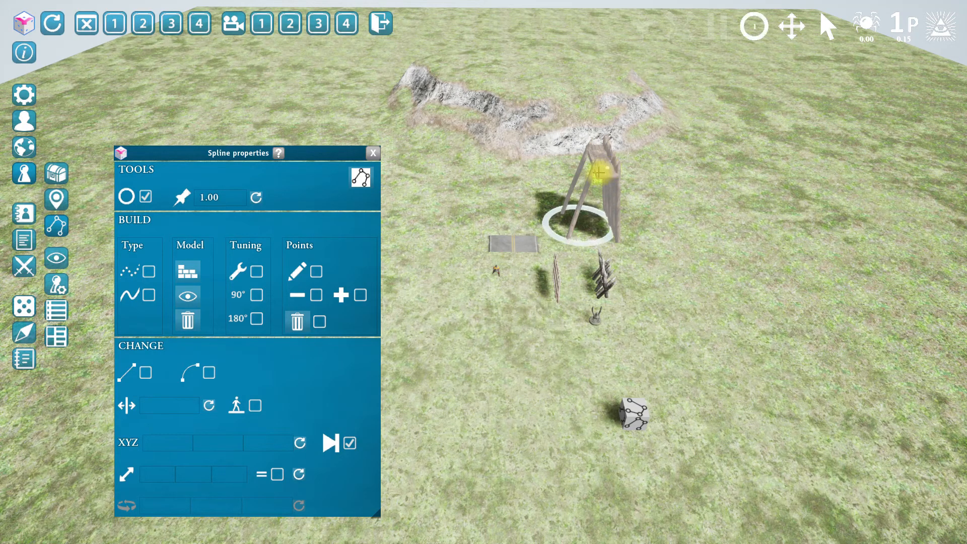
left_click(513, 244)
left_click(602, 279)
left_click(602, 181)
left_click_drag(672, 194, 490, 329)
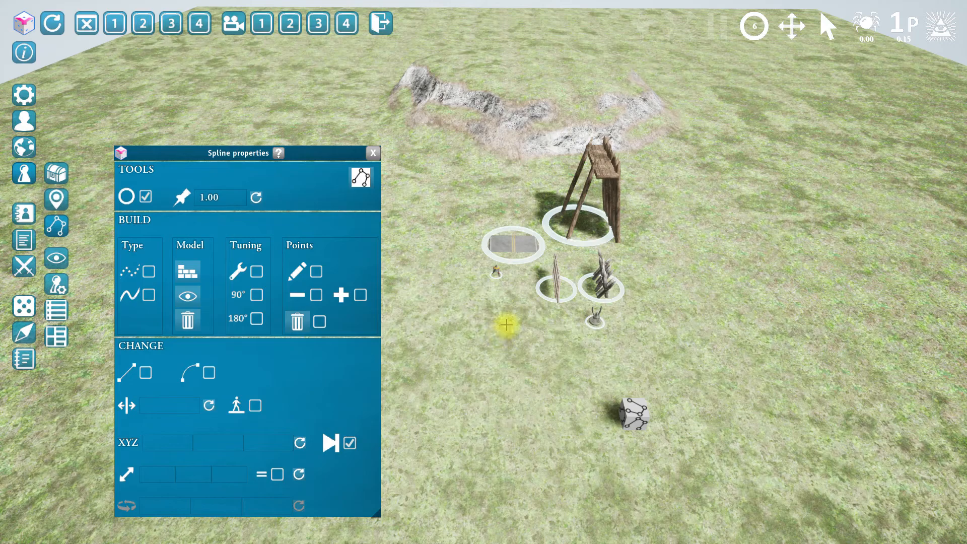
left_click(504, 325)
Build the spline with the small horned figure as its model and move both control points outward to lengthen the row
left_click(635, 412)
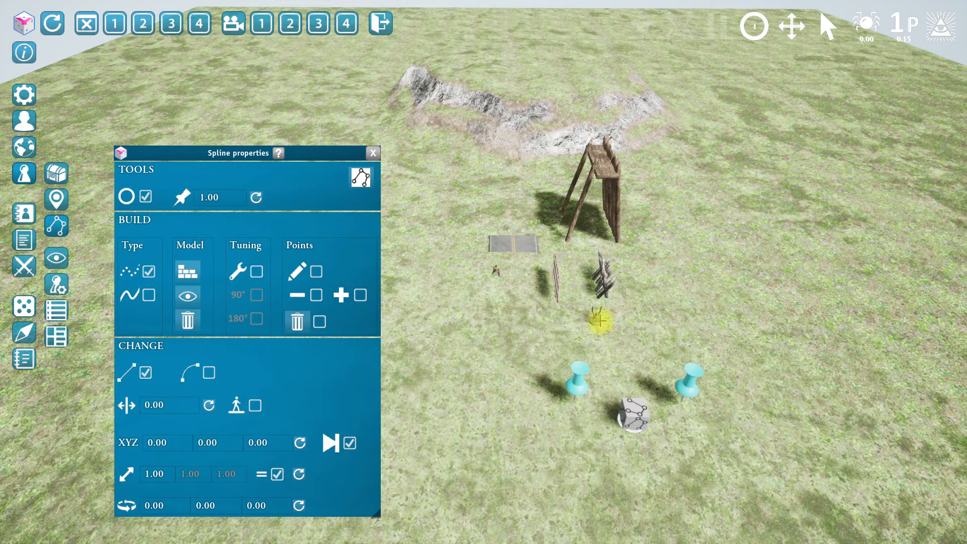
left_click(188, 271)
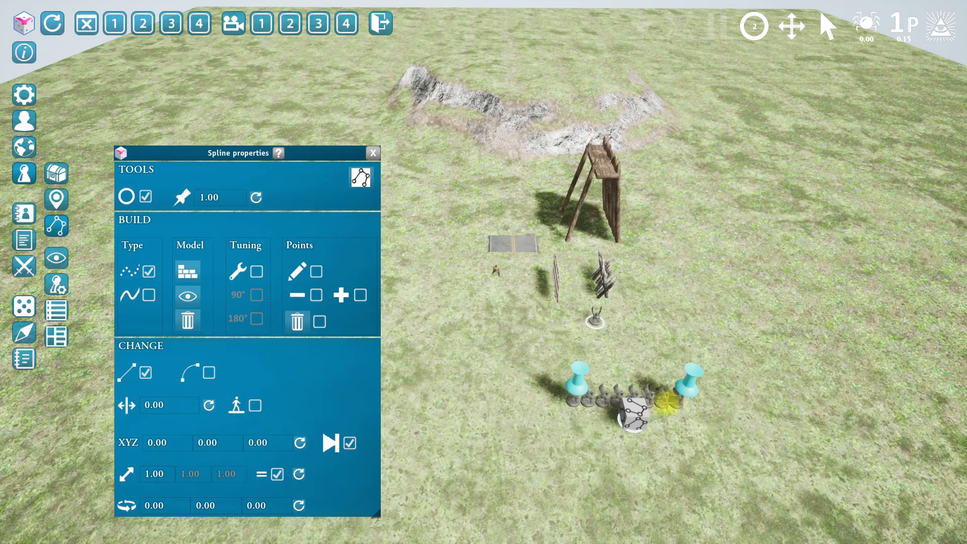
left_click_drag(585, 398, 438, 388)
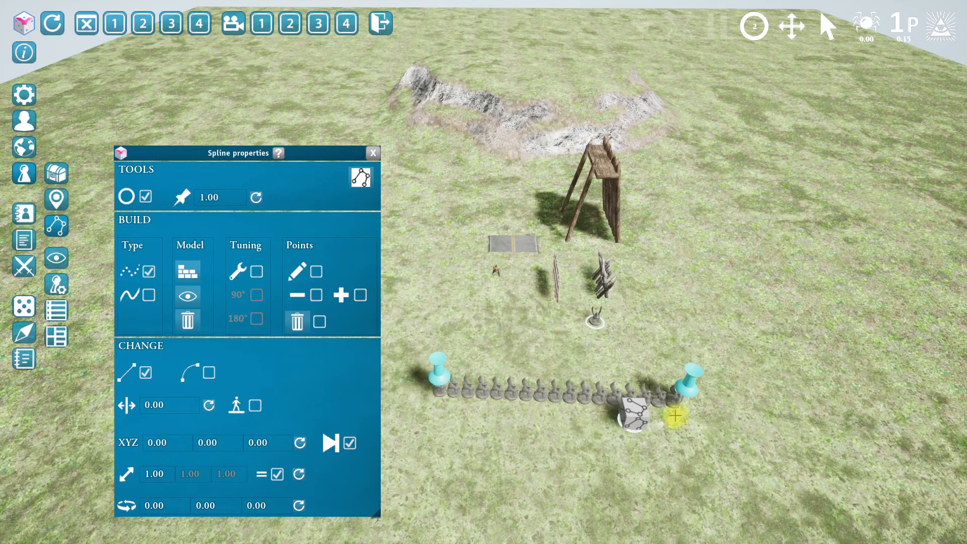
left_click_drag(687, 389, 730, 372)
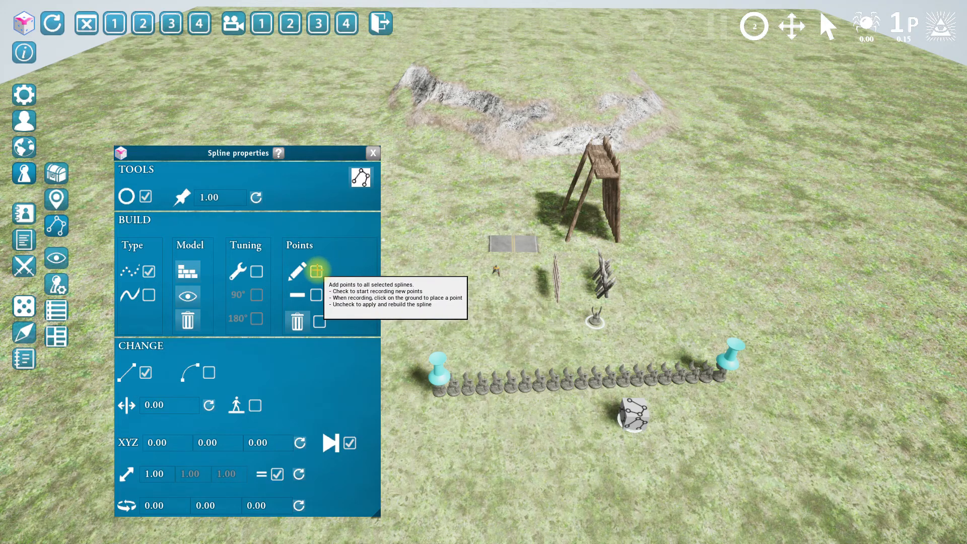
Add three control points to the spline, leading from its end nearest the cube around and back behind the sample pawns
left_click(317, 272)
left_click(868, 279)
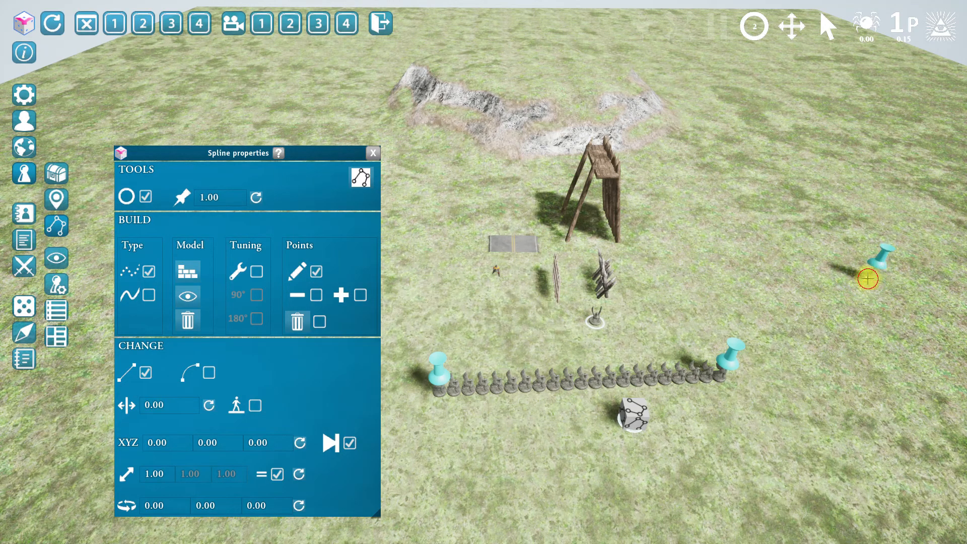
left_click(782, 212)
left_click(702, 190)
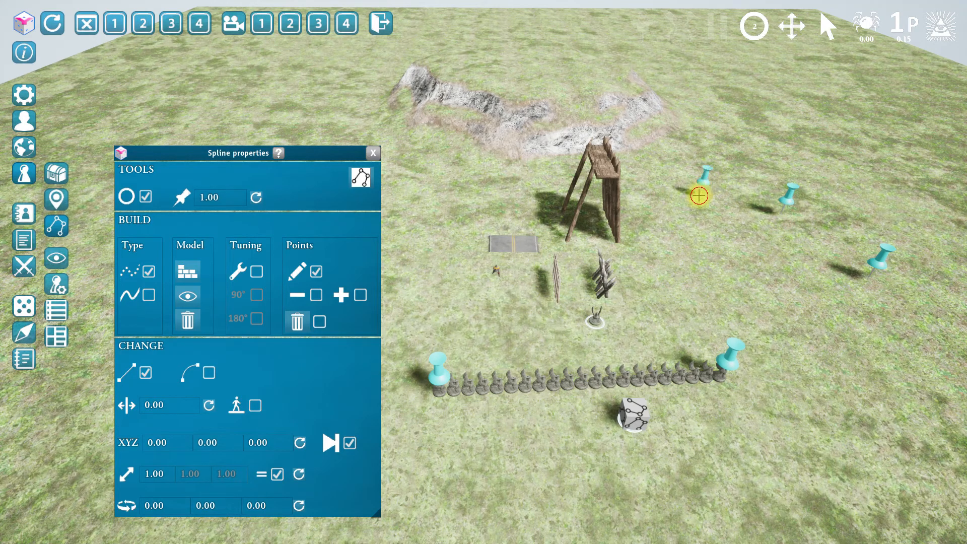
left_click(316, 270)
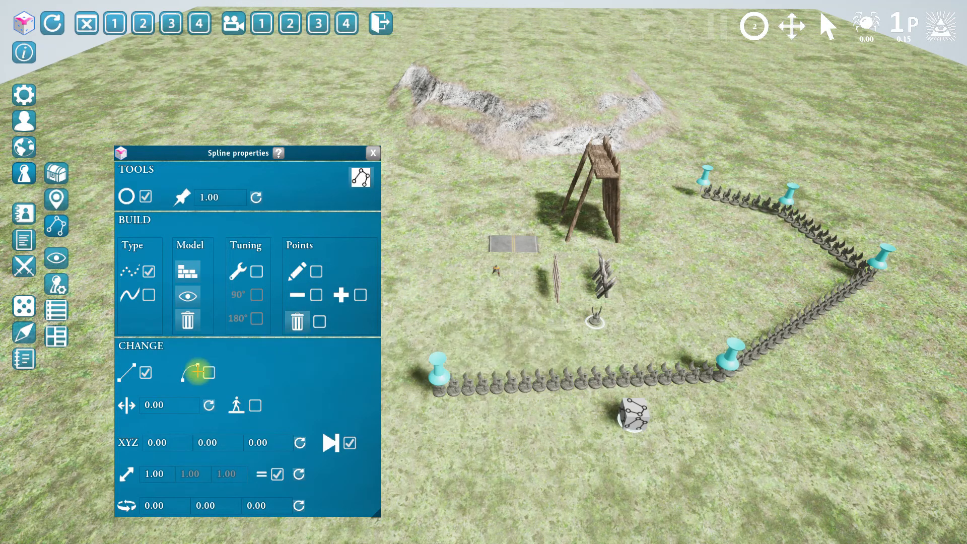
Compare the curved and linear forms of the spline, ending with straight lines
left_click(209, 373)
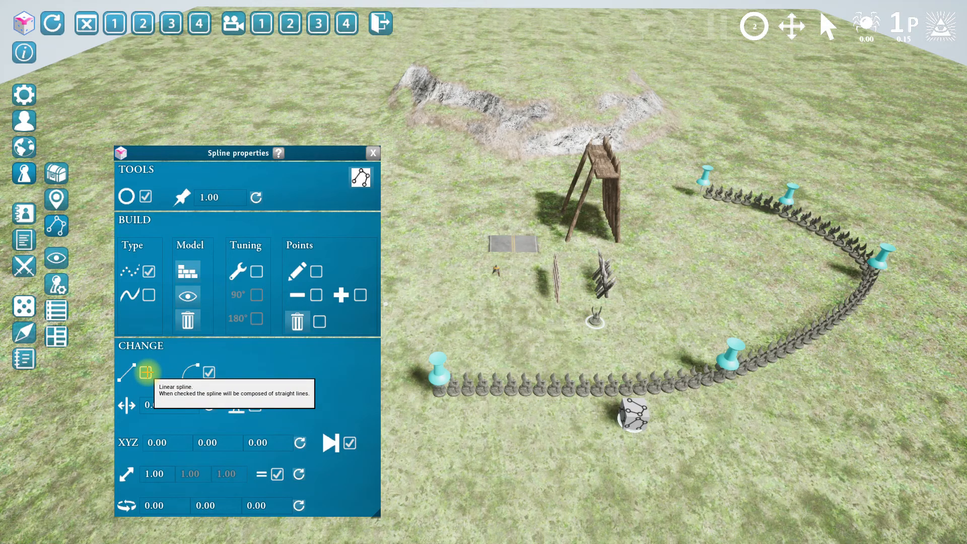
left_click(146, 373)
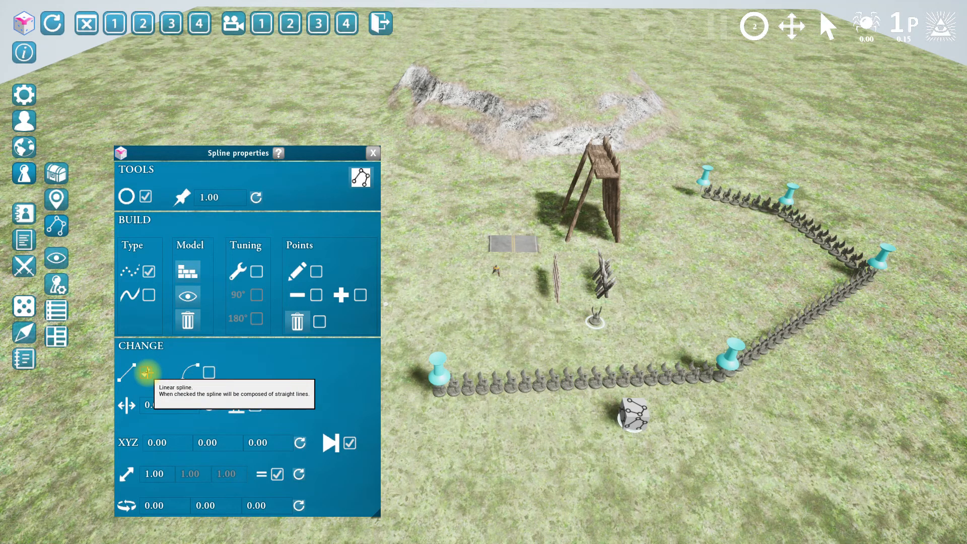
left_click(209, 374)
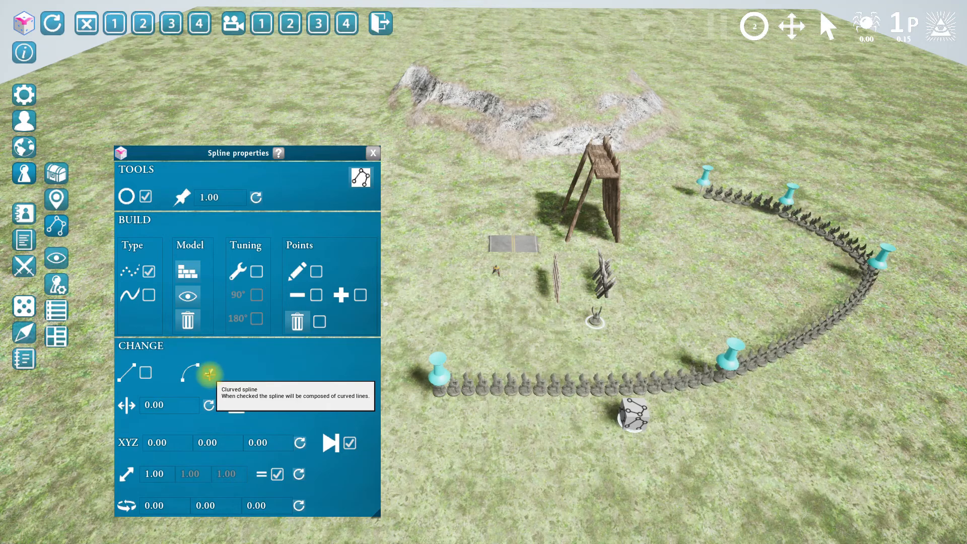
left_click(143, 374)
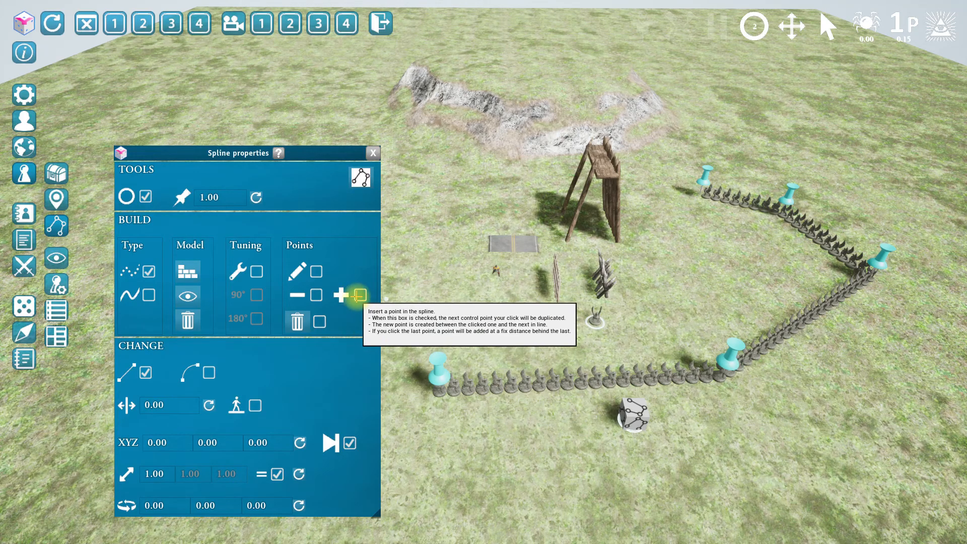
Insert a control point between the third and fourth points of the spline and move it inward toward the sample pawns
left_click(360, 295)
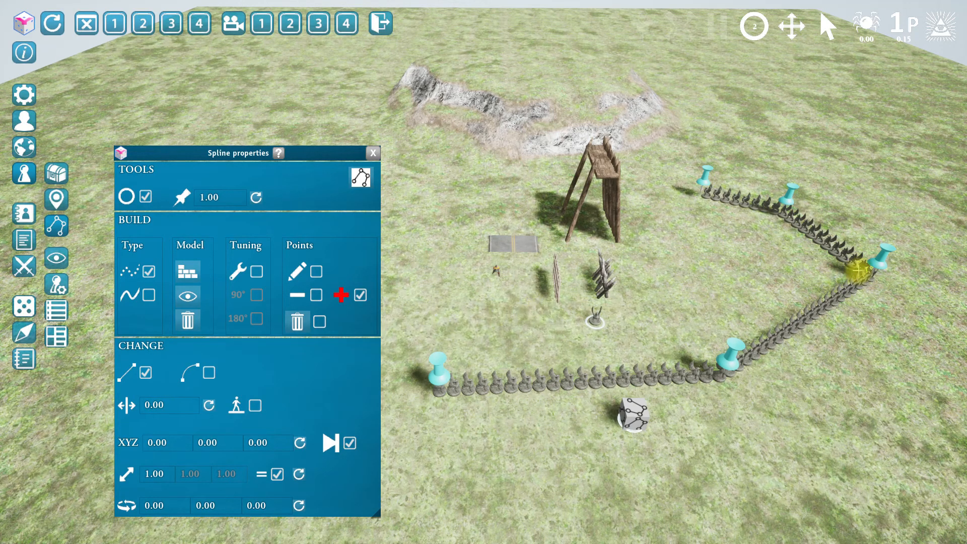
left_click(880, 263)
left_click_drag(832, 227, 724, 273)
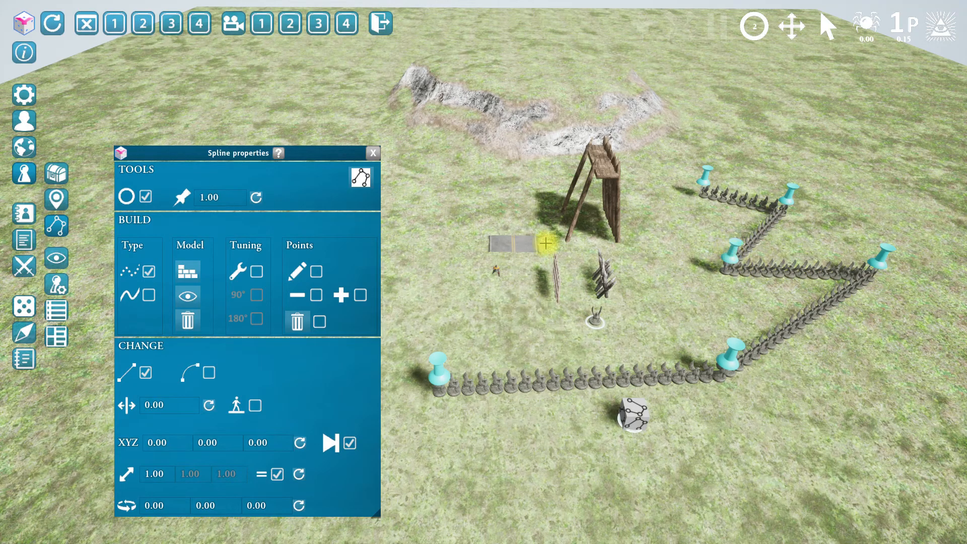
Delete the inserted inner control point from the spline
left_click(316, 295)
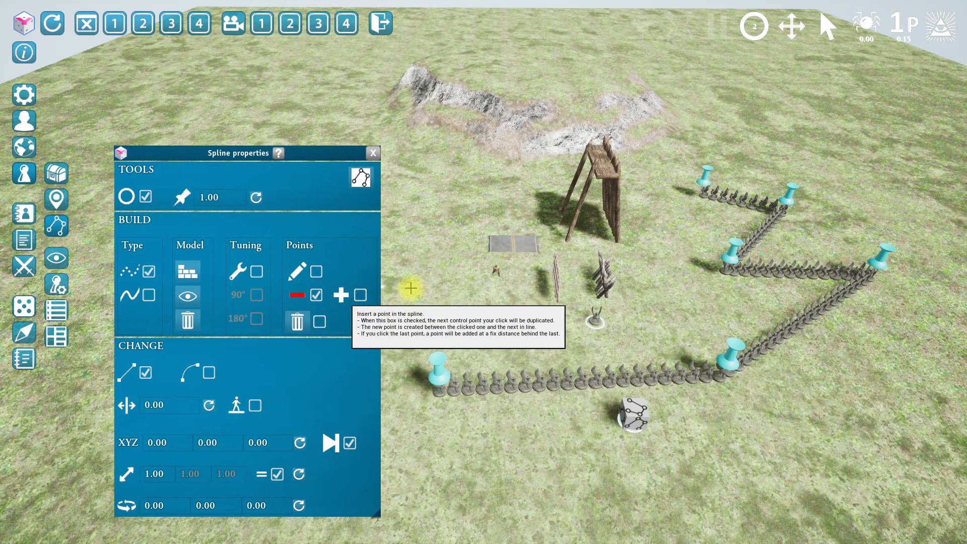
left_click(732, 256)
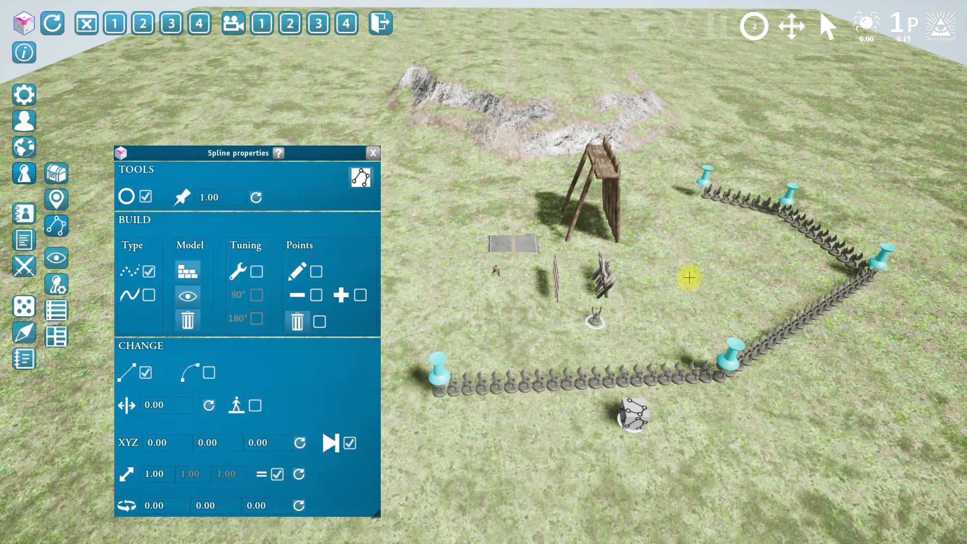
Copy the spline pawn and paste two duplicates on the open ground beside the original
right_click_drag(683, 307, 691, 309)
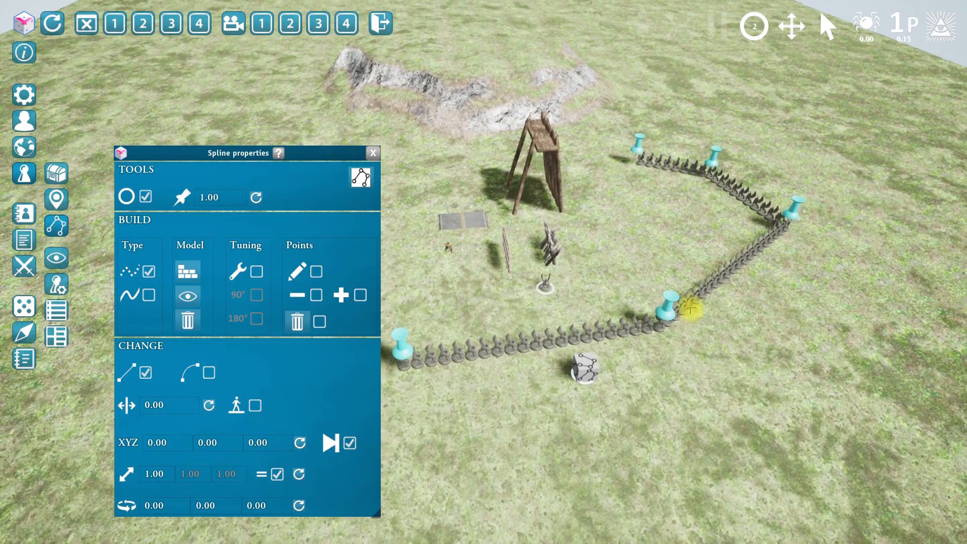
left_click(585, 365)
right_click_drag(605, 371, 578, 432)
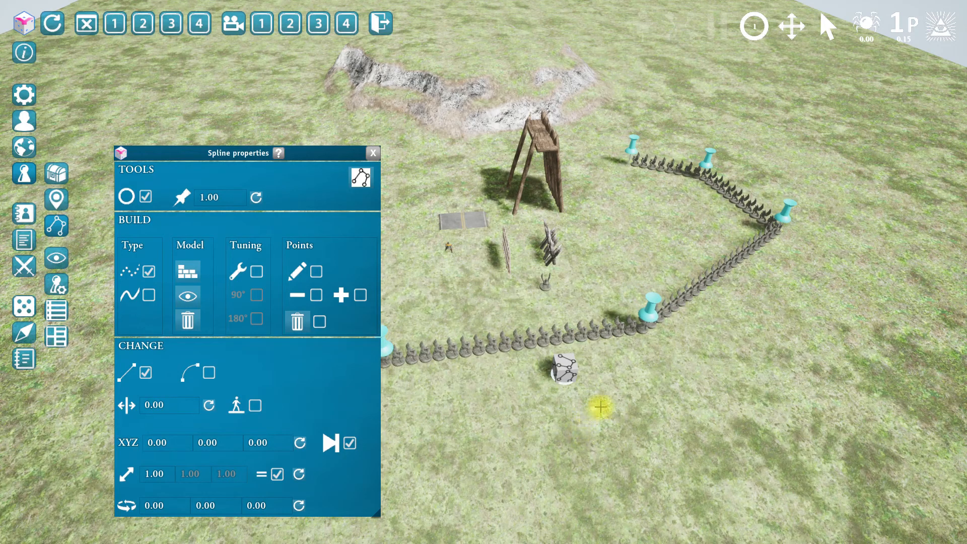
key("ctrl+v")
left_click(776, 432)
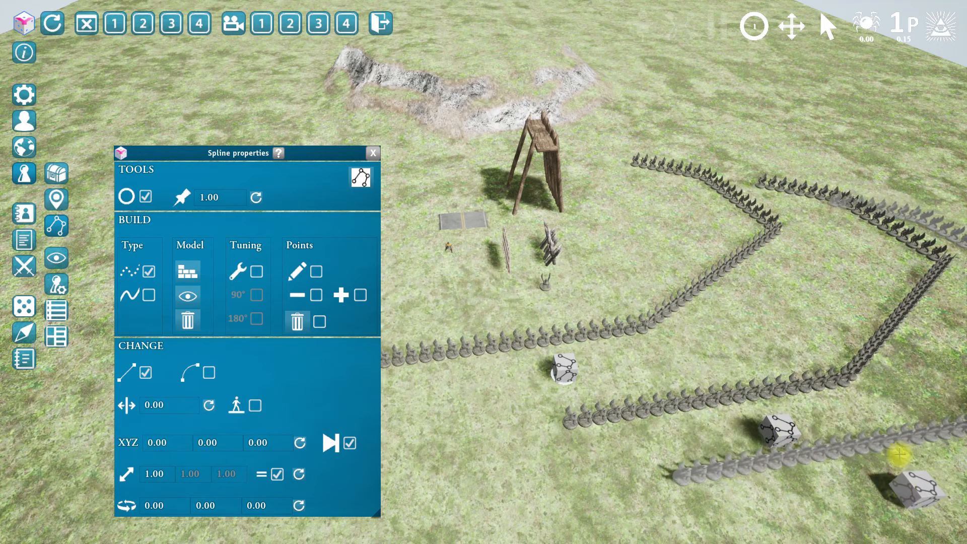
left_click(737, 322)
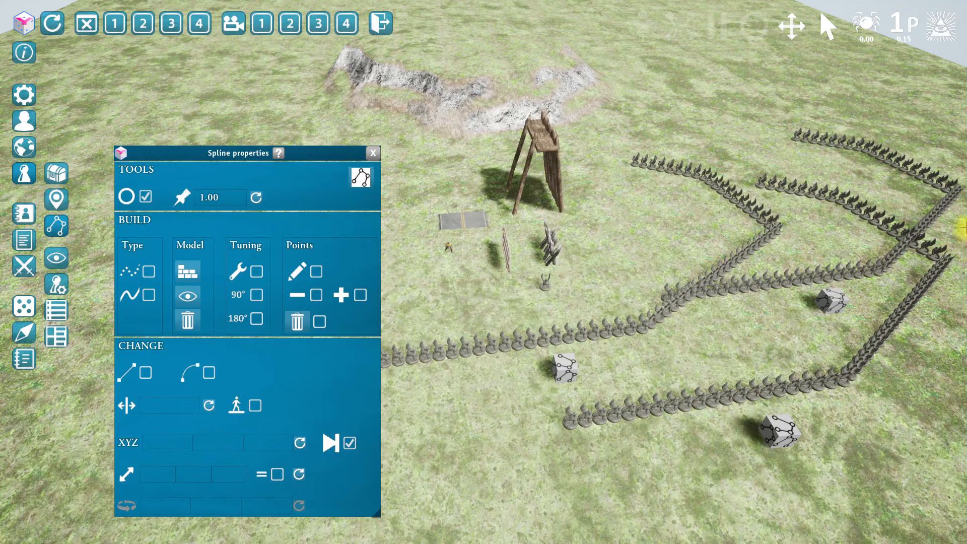
Reset the duplicate spline farther from the camera to the default two points
left_click(706, 301)
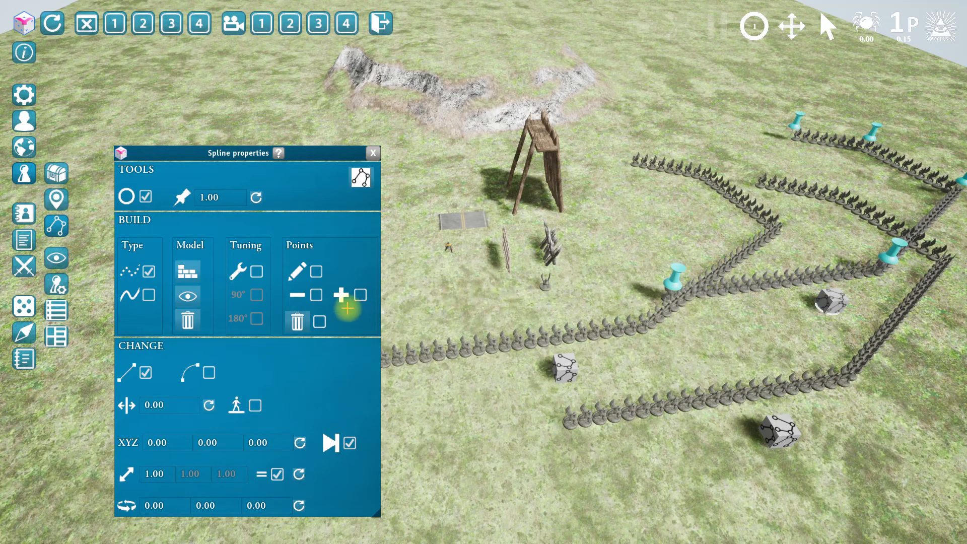
left_click(319, 322)
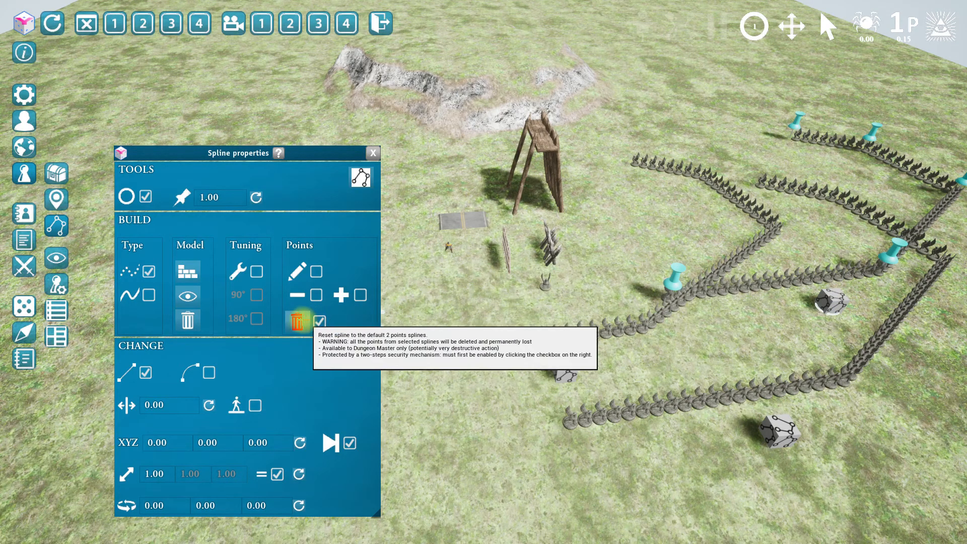
left_click(299, 320)
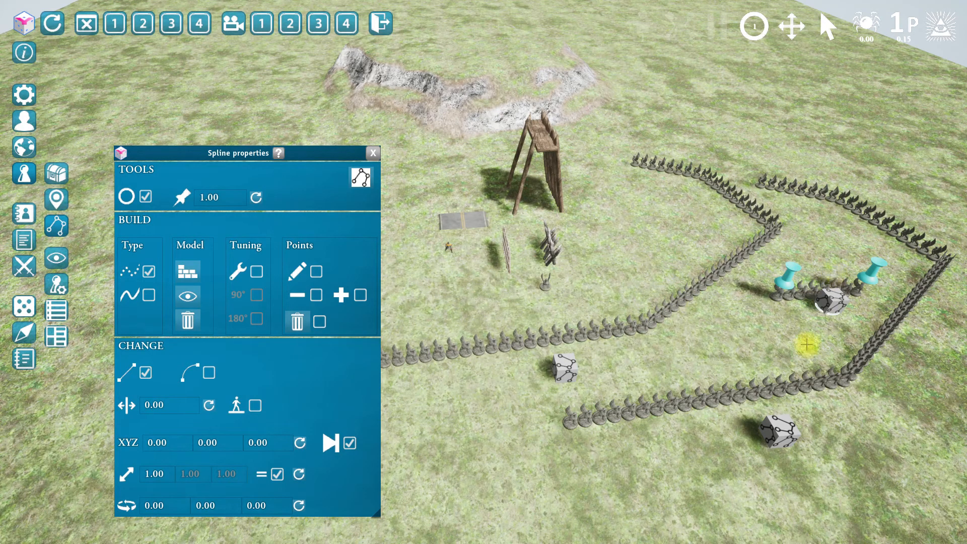
Delete the duplicate spline nearest the camera through its pawn properties, and close those properties
double_click(783, 428)
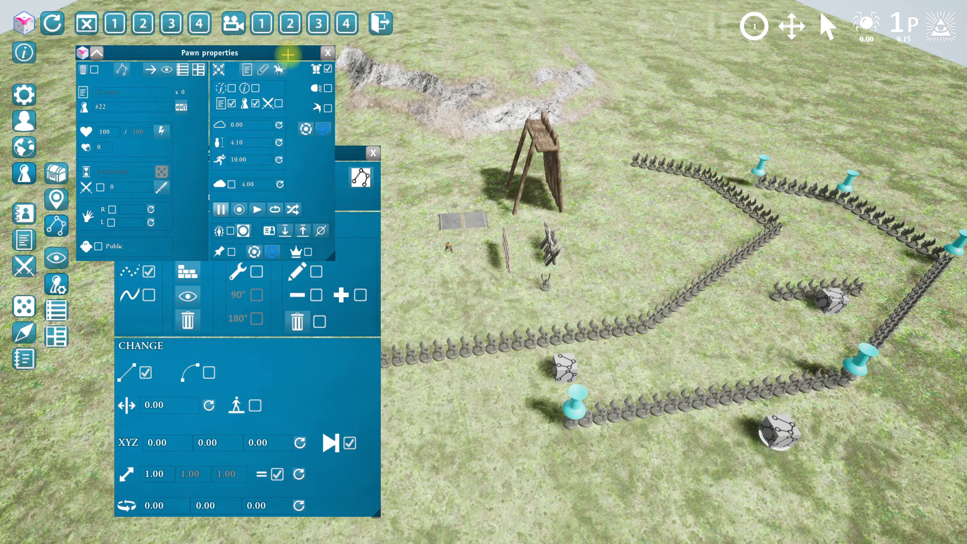
left_click(95, 70)
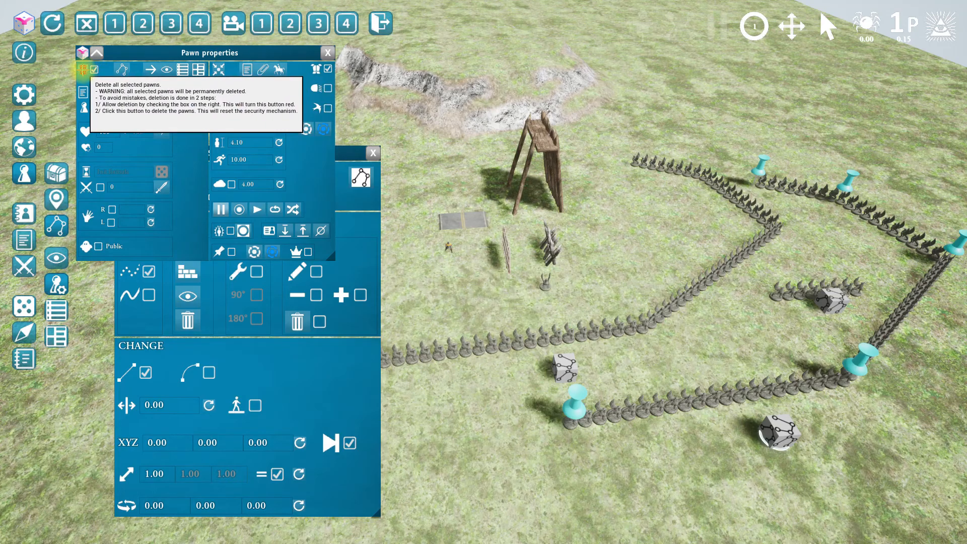
left_click(82, 70)
left_click(330, 52)
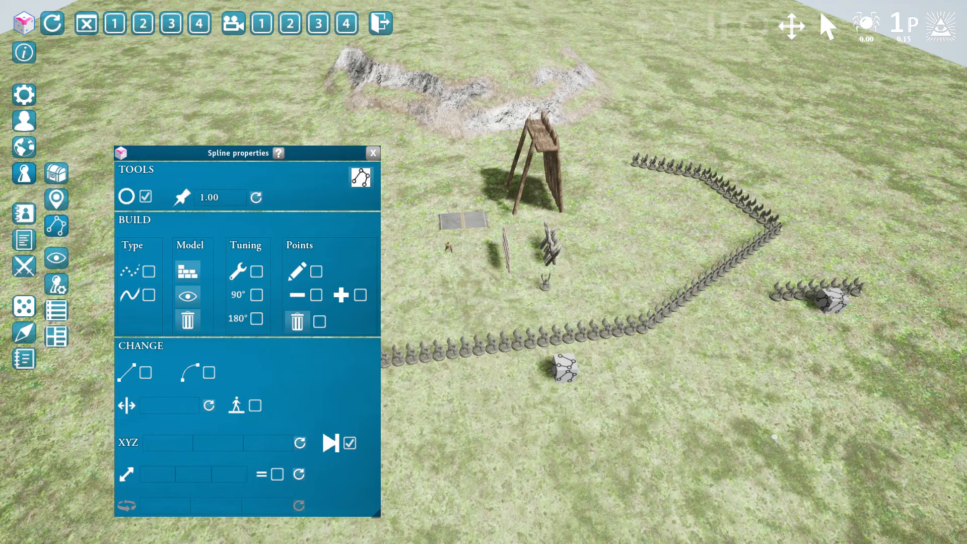
Hide all spline selectors in the scene and show them again, repeating the toggle twice
left_click(639, 281)
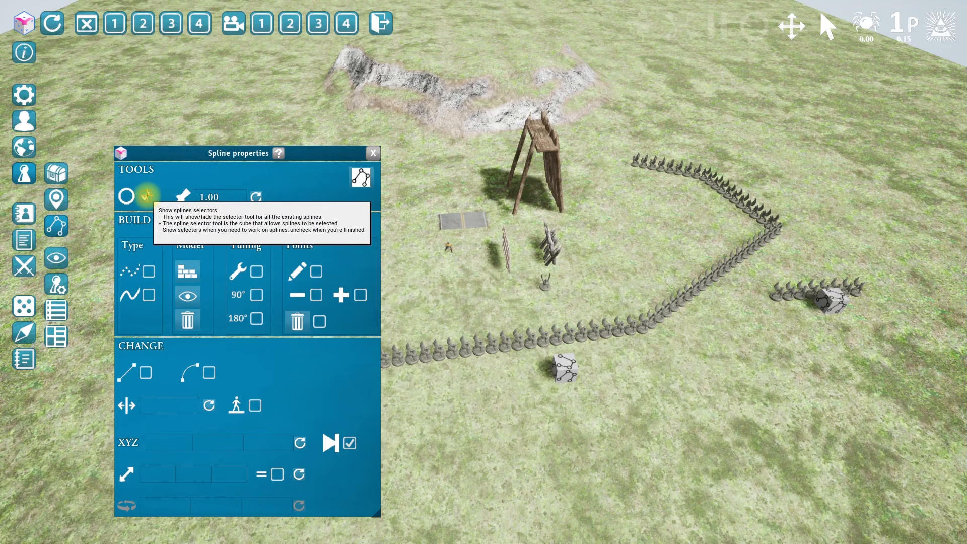
left_click(147, 196)
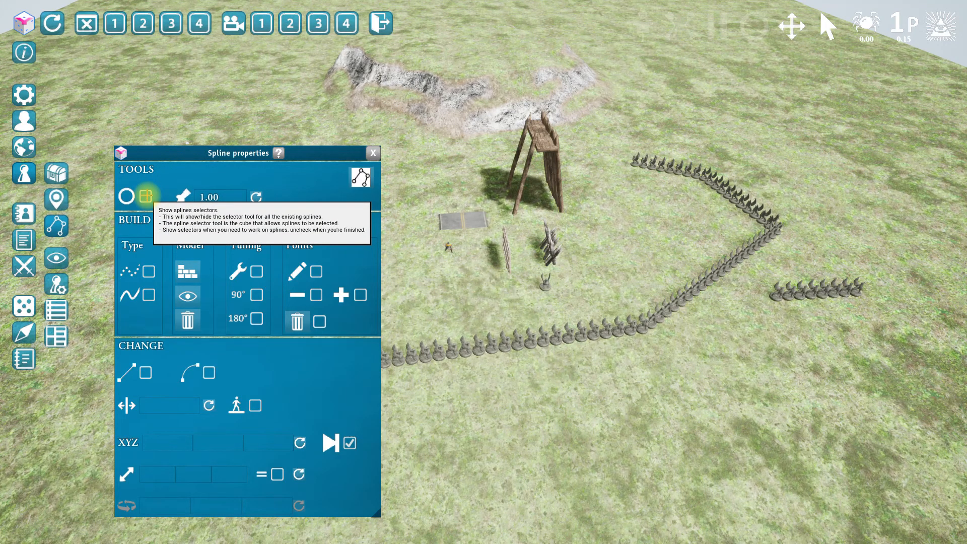
left_click(147, 196)
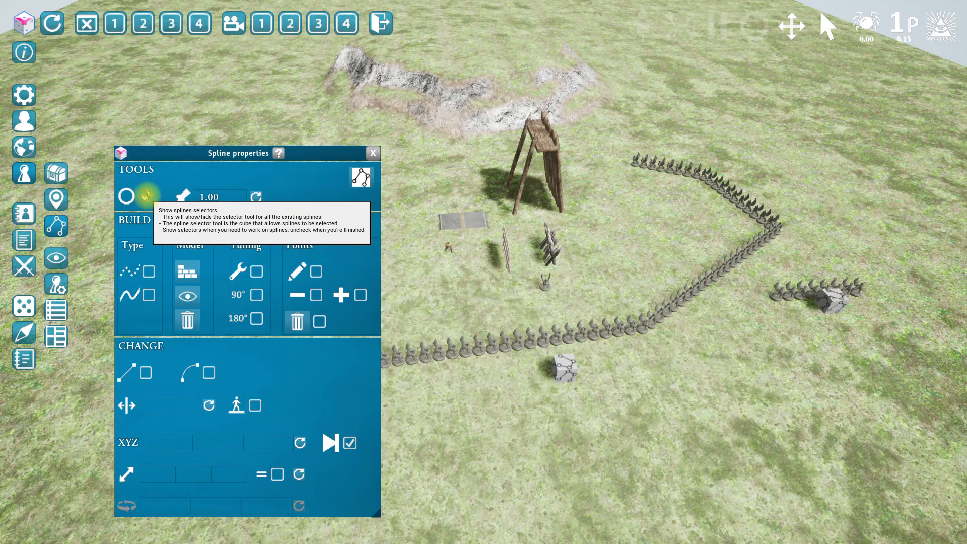
left_click(147, 197)
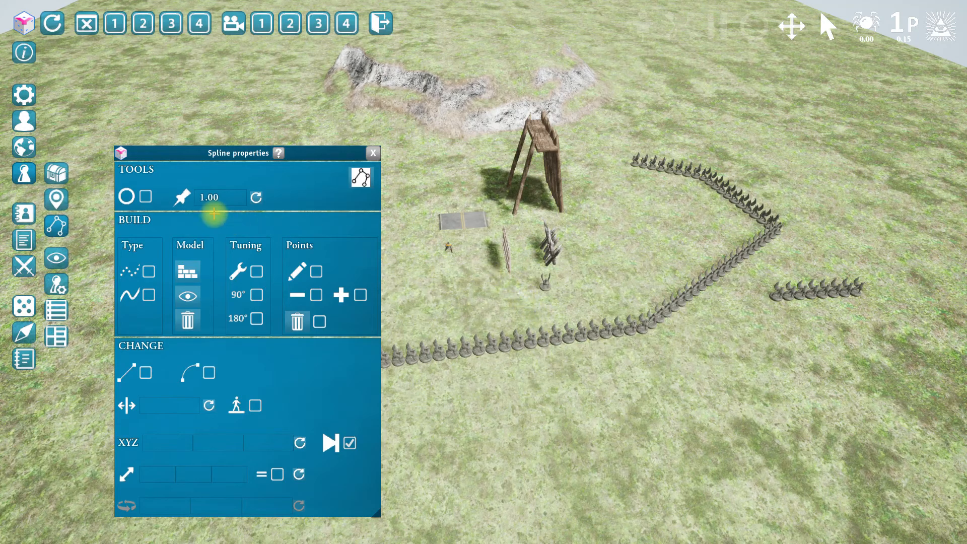
left_click(145, 196)
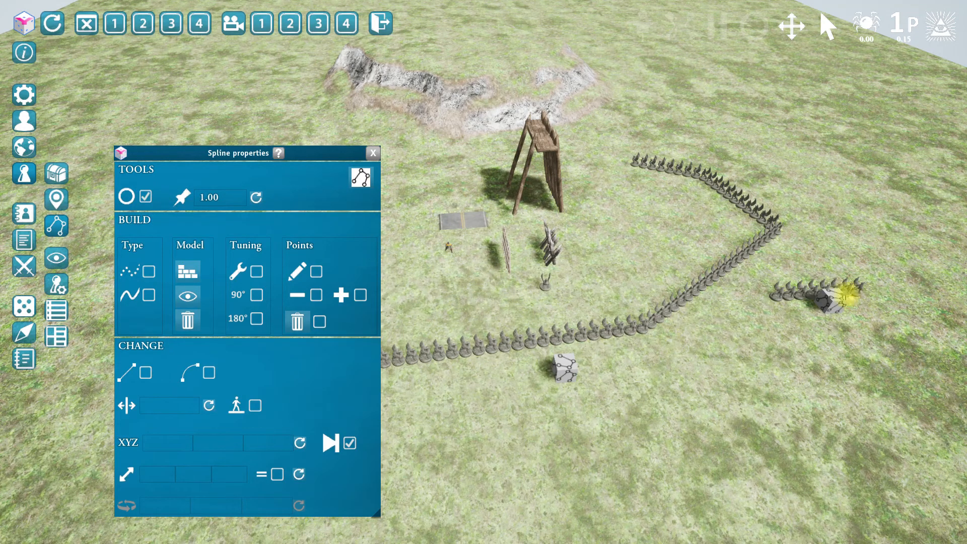
Delete the short remaining duplicate spline through its pawn properties, and close those properties
double_click(827, 300)
left_click(99, 54)
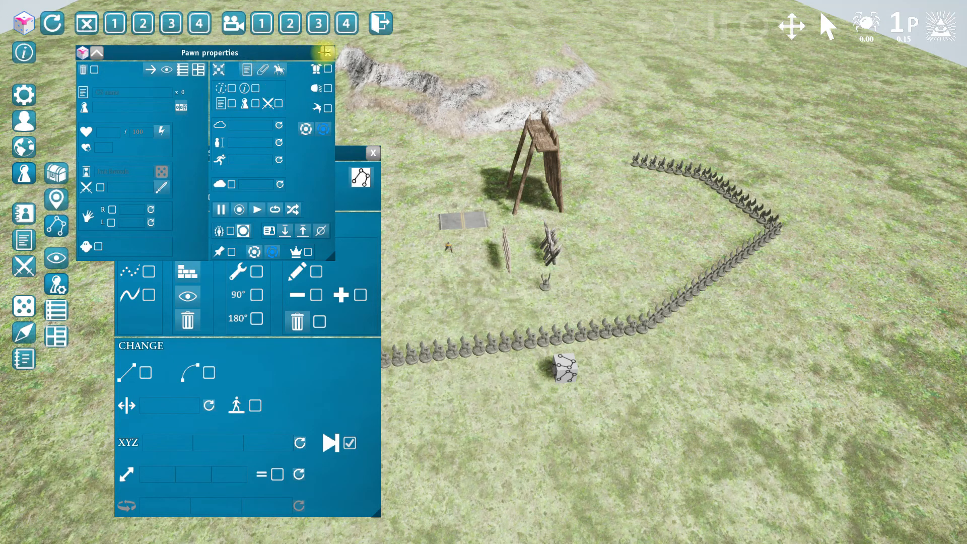
left_click(326, 54)
Select the long pawn spline together with the flat road tile and apply the road as the spline's model
middle_click_drag(582, 373, 33, 216)
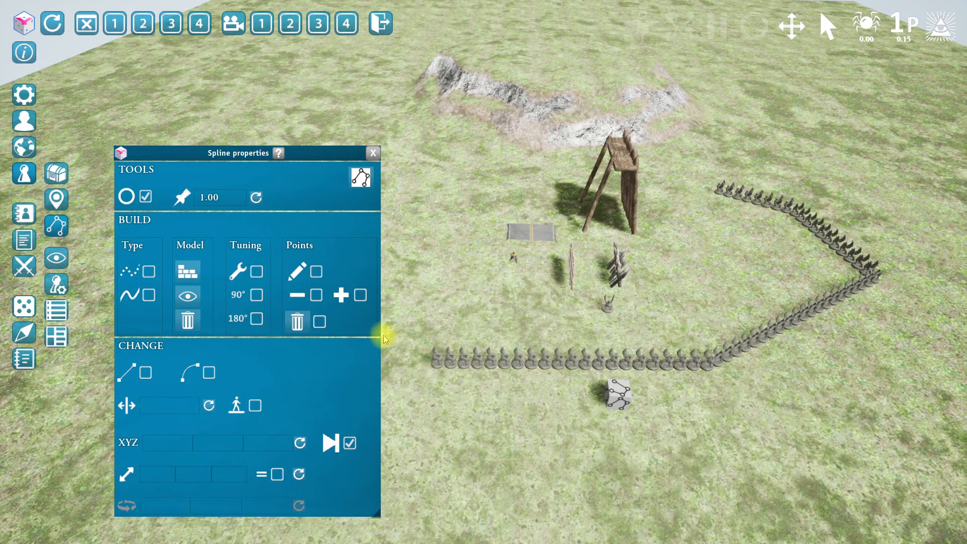
middle_click_drag(487, 394, 615, 403)
left_click(622, 403)
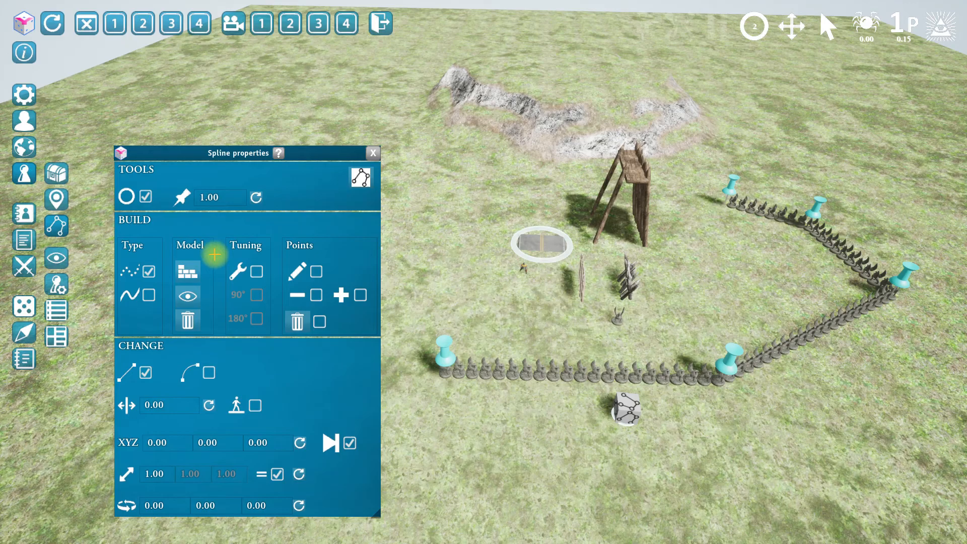
left_click(188, 271)
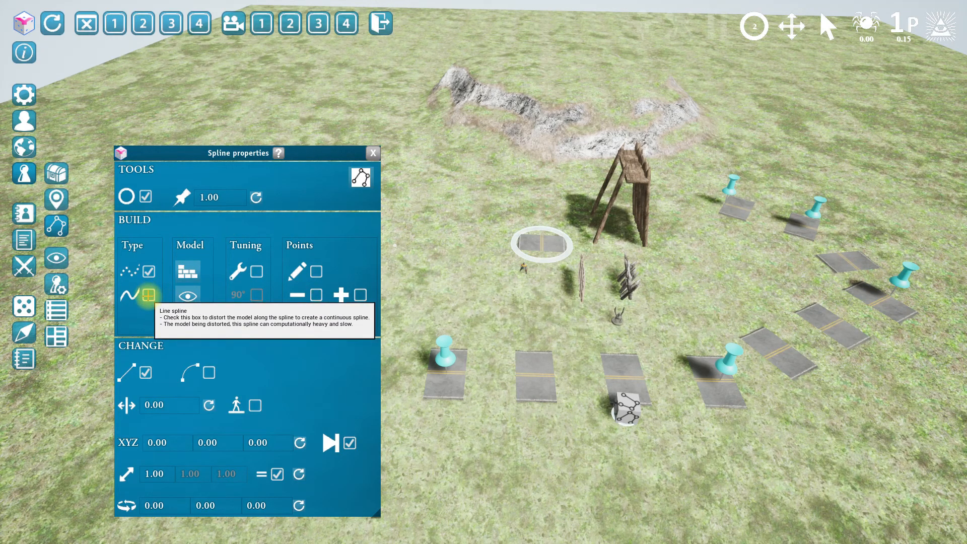
Change the road to a line spline and rotate its model by 90° to form a continuous road
left_click(149, 297)
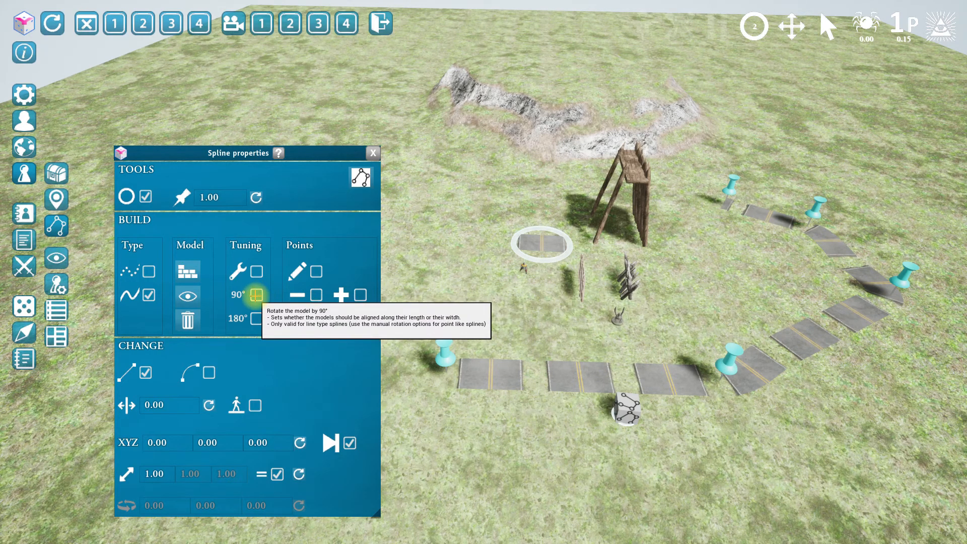
left_click(257, 295)
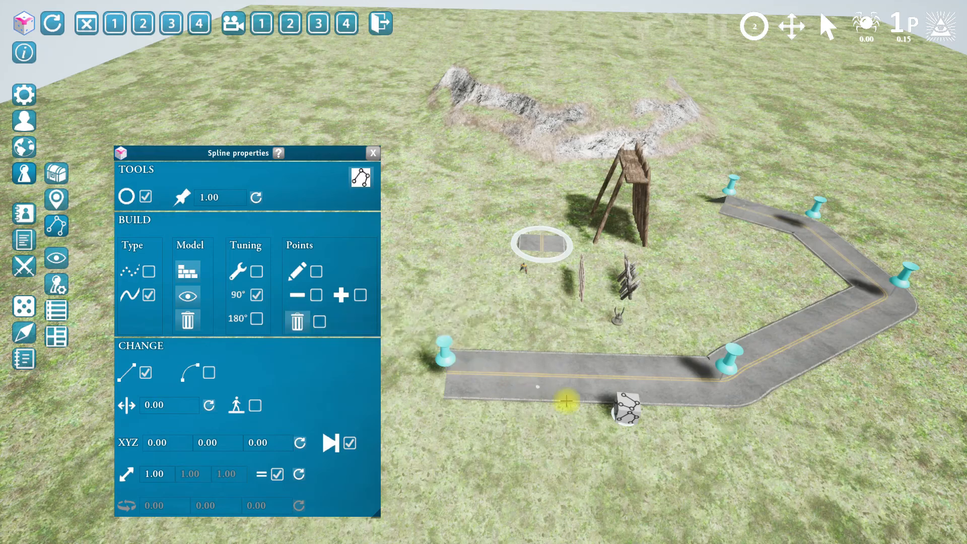
left_click(255, 405)
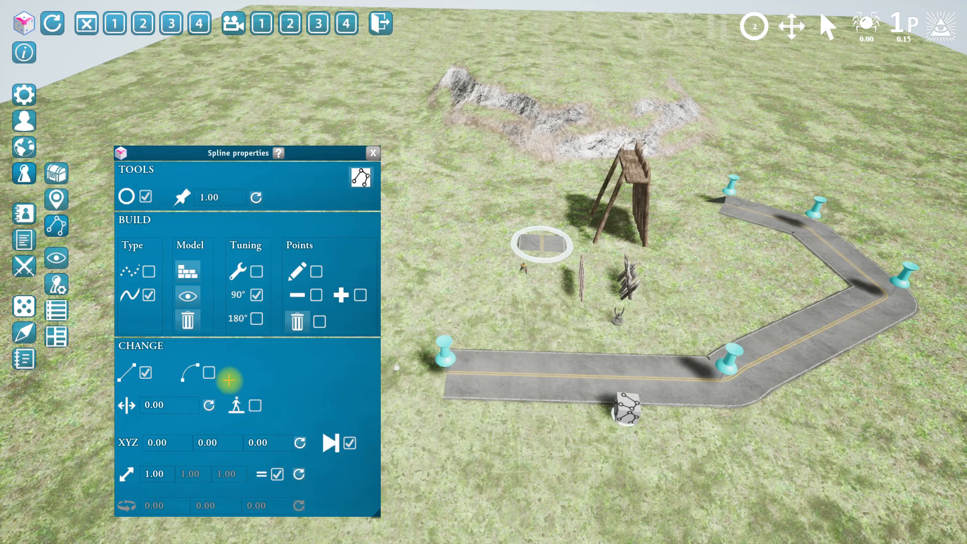
Make the road spline curved, and try the point spline type before restoring the line type
left_click(210, 372)
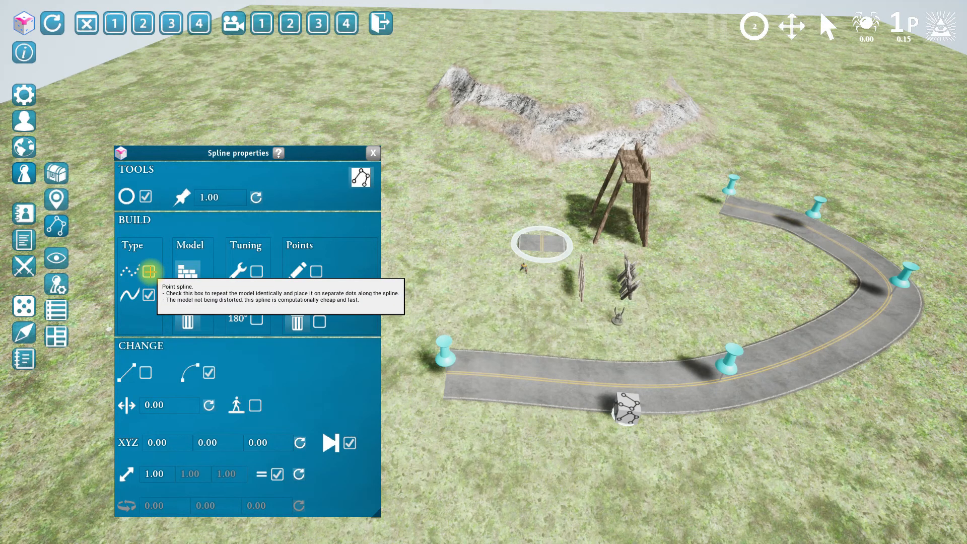
left_click(151, 272)
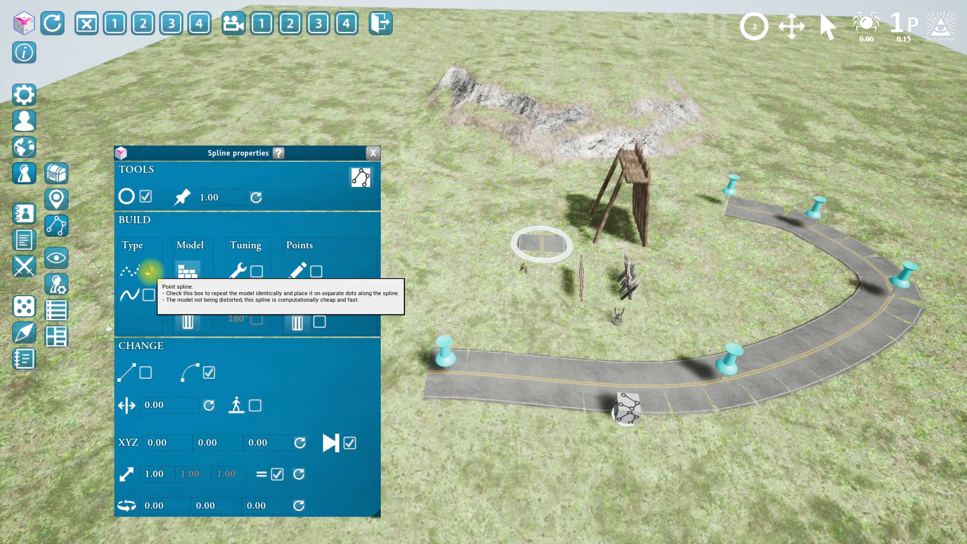
left_click(148, 295)
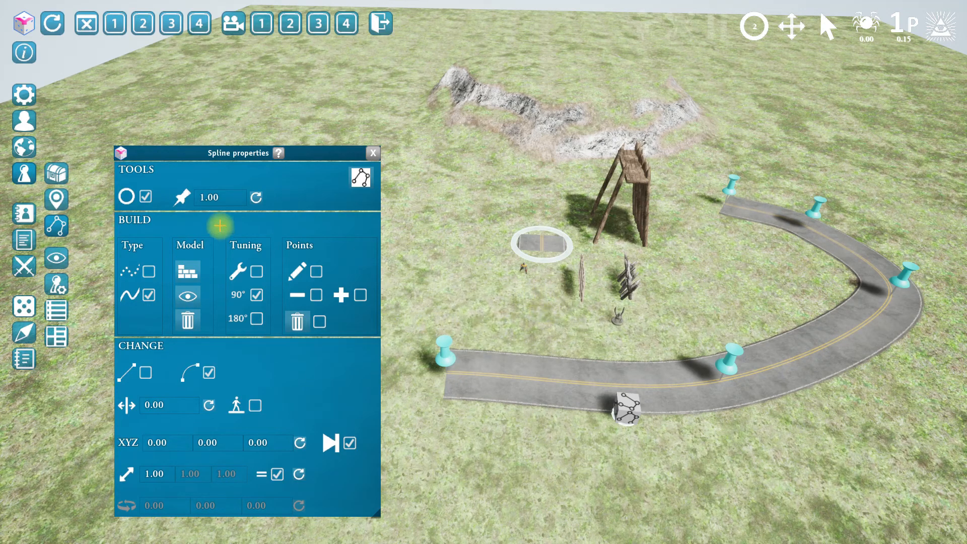
Replace the spline's road model with the spiked barricade standing near the wooden tower
left_click(559, 322)
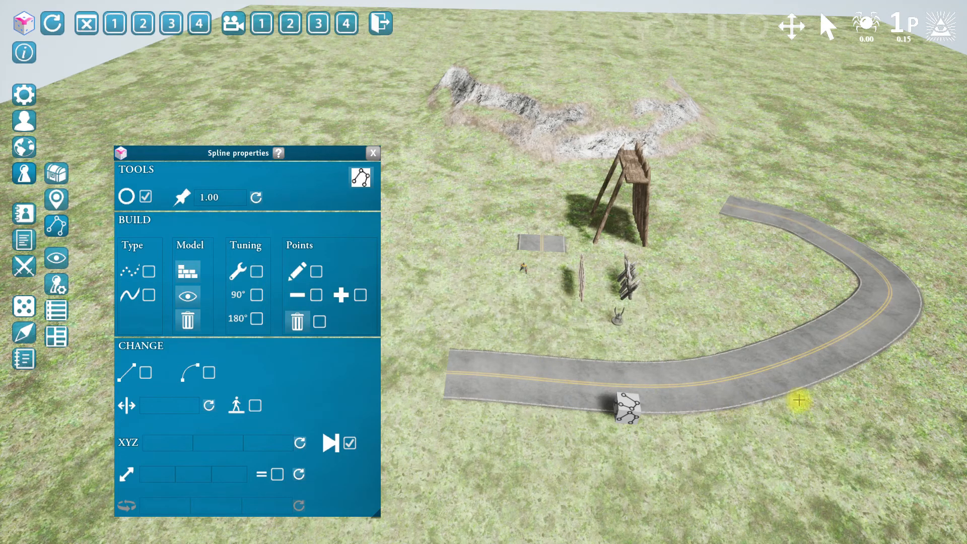
left_click(635, 410)
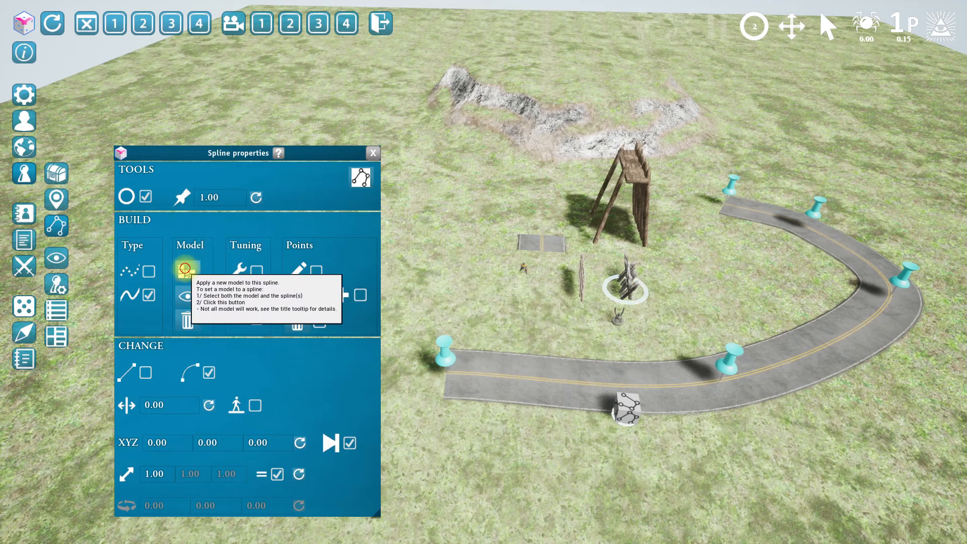
left_click(185, 271)
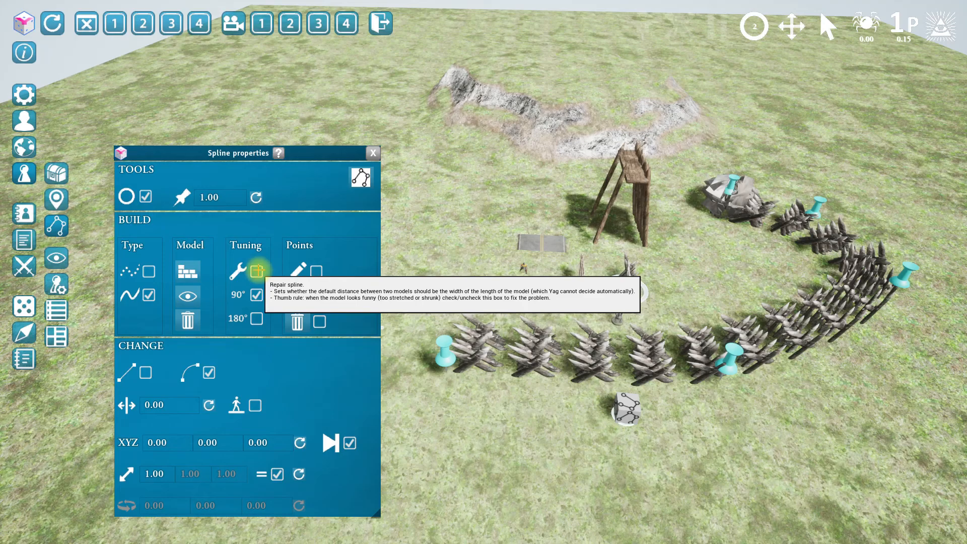
Tune the barricade spline by switching off the 90° model rotation and enabling Repair spline
left_click(257, 271)
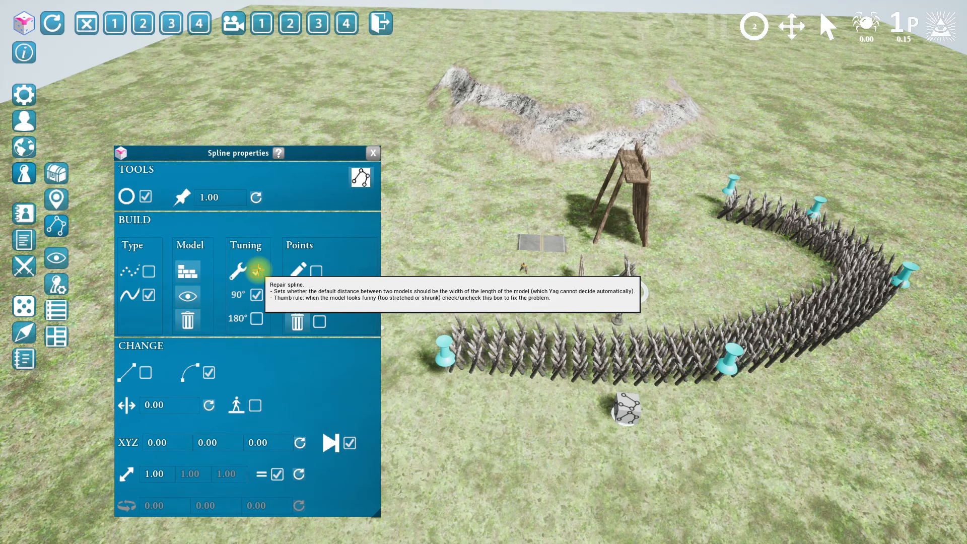
left_click(257, 271)
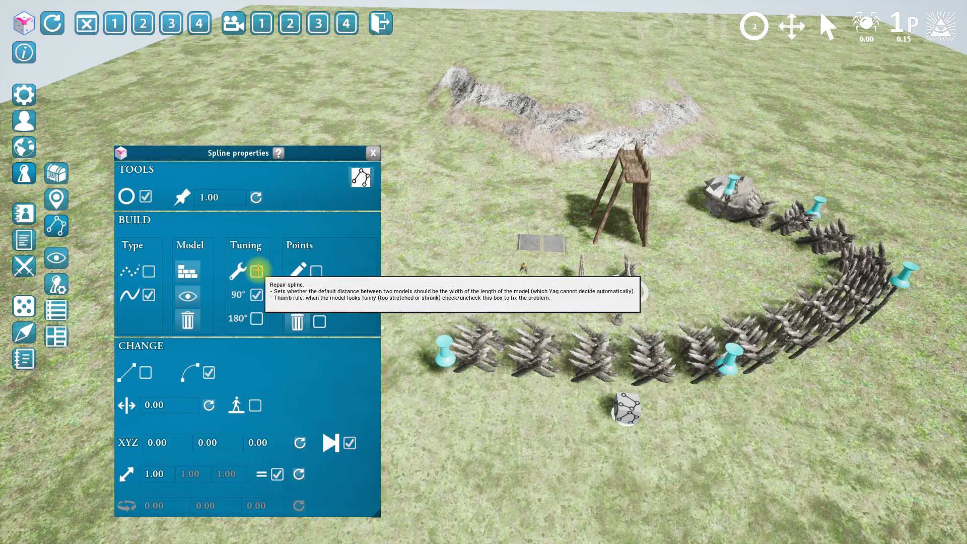
left_click(256, 295)
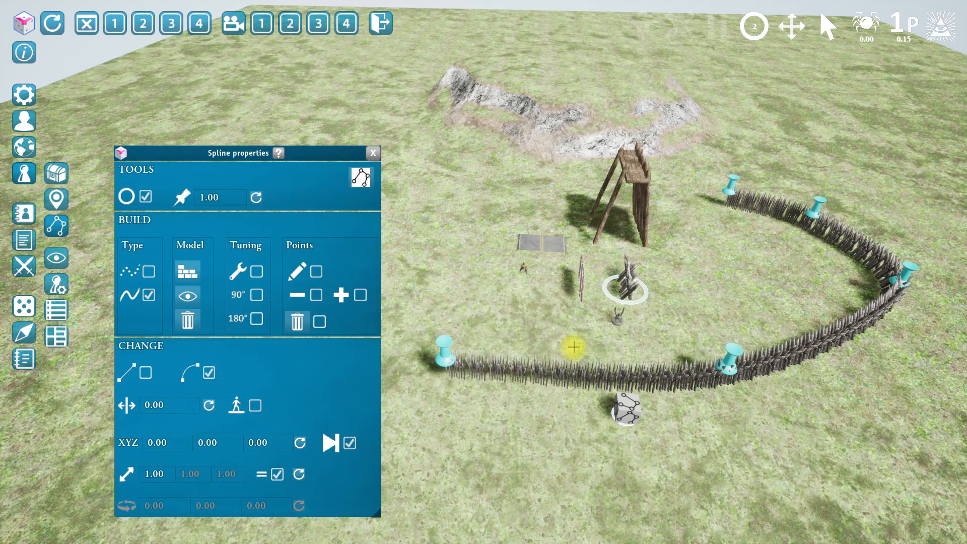
left_click(256, 272)
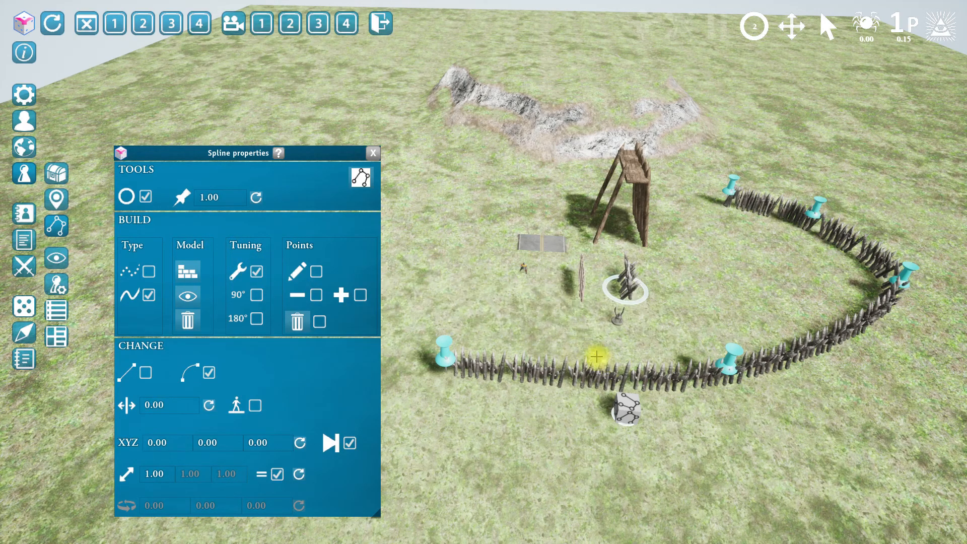
Compare the barricade spline with the 90° model rotation on and off, leaving the rotation off
left_click(255, 295)
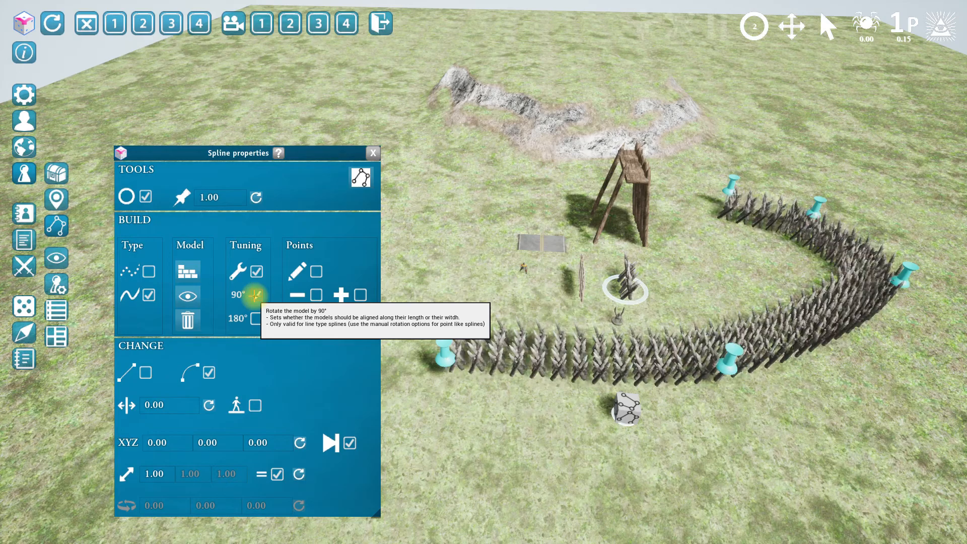
left_click(255, 296)
left_click(255, 297)
left_click(255, 297)
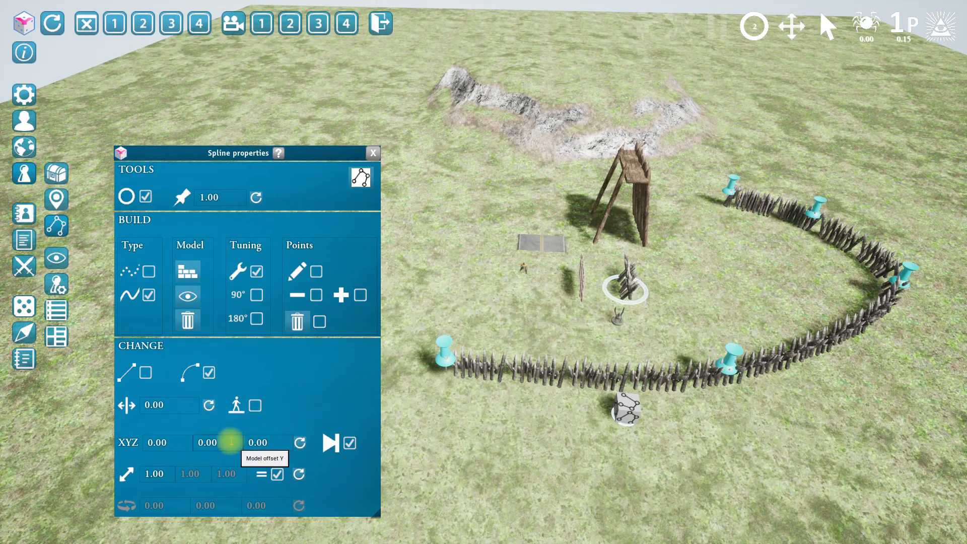
Set the barricade's Y model offset to 5.00 and reposition the spline's far end control point
left_click(213, 442)
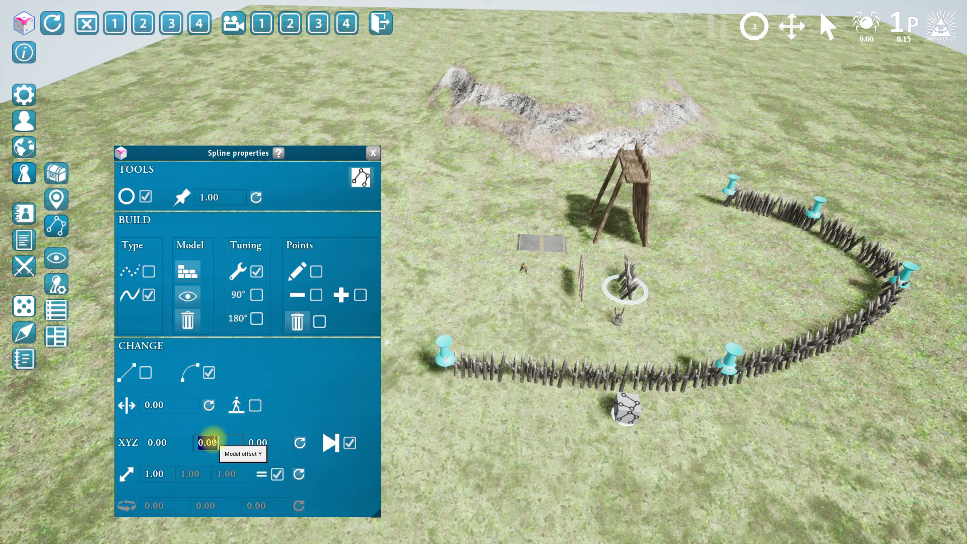
key("Return")
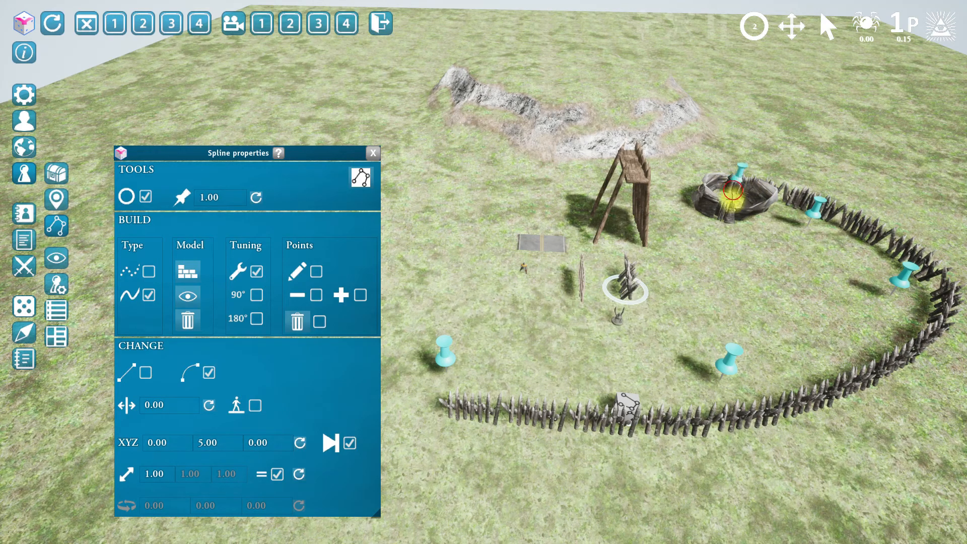
left_click_drag(734, 190, 745, 232)
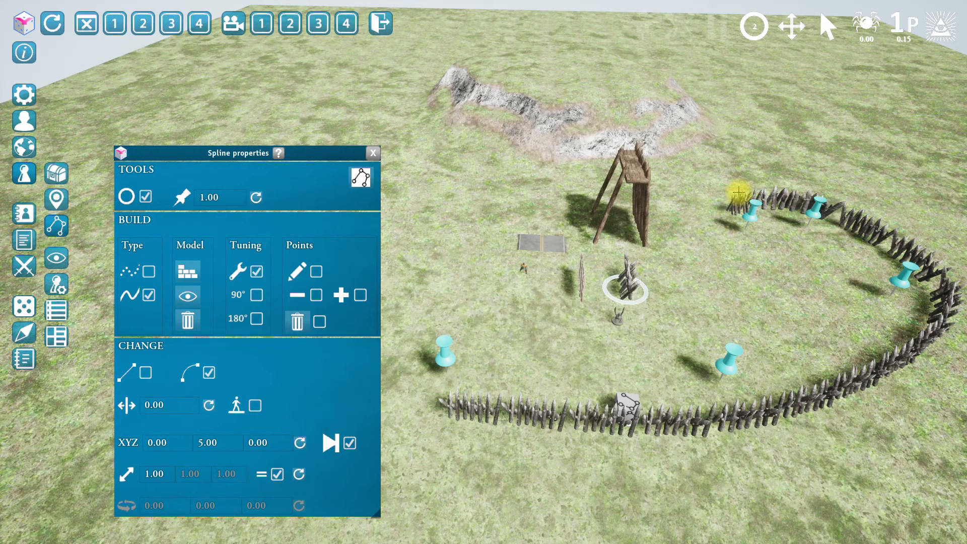
mouse_move(749, 215)
left_mouse_down()
mouse_move(738, 258)
mouse_move(705, 185)
mouse_move(712, 212)
mouse_move(727, 190)
mouse_move(739, 201)
left_mouse_up()
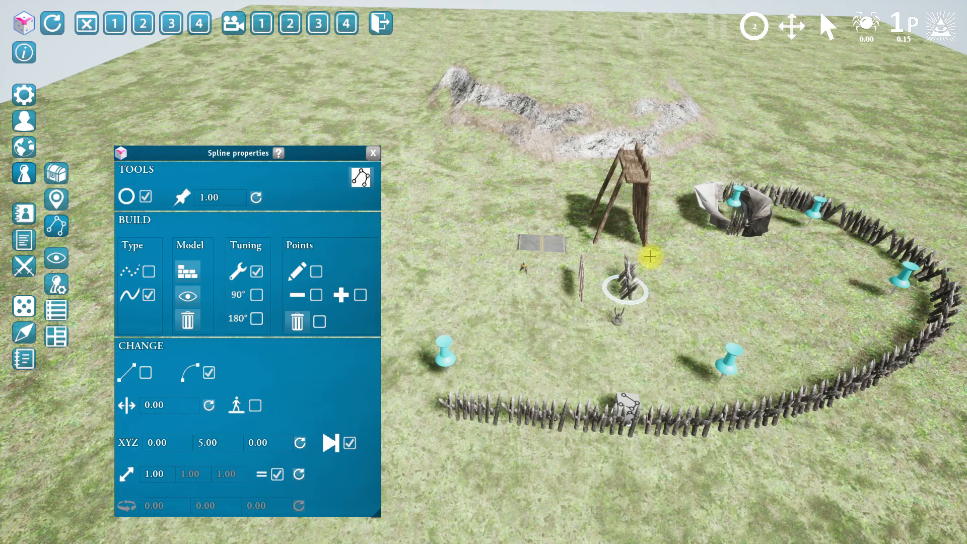
Turn off the spline's last-model option and move the far end control point outward, away from the barricade
left_click(351, 443)
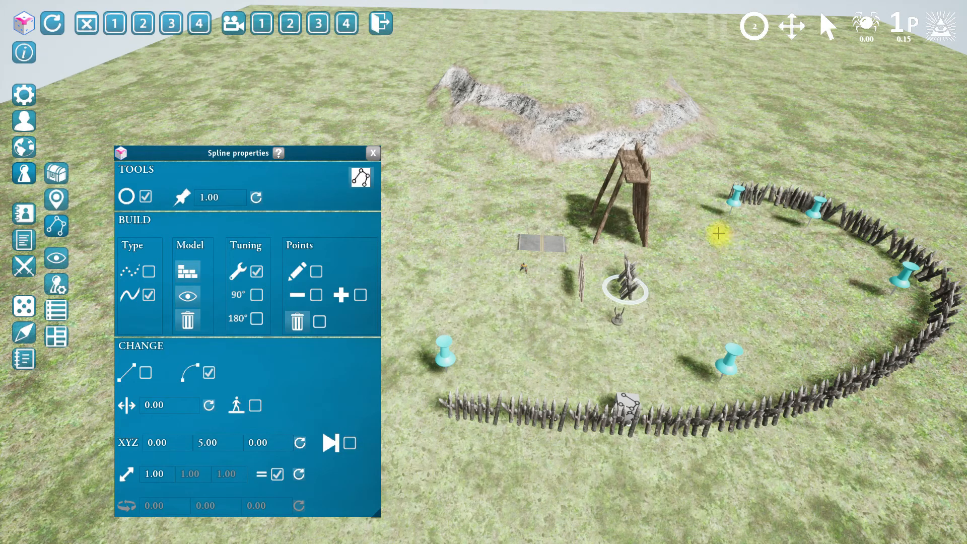
left_click_drag(760, 202, 714, 194)
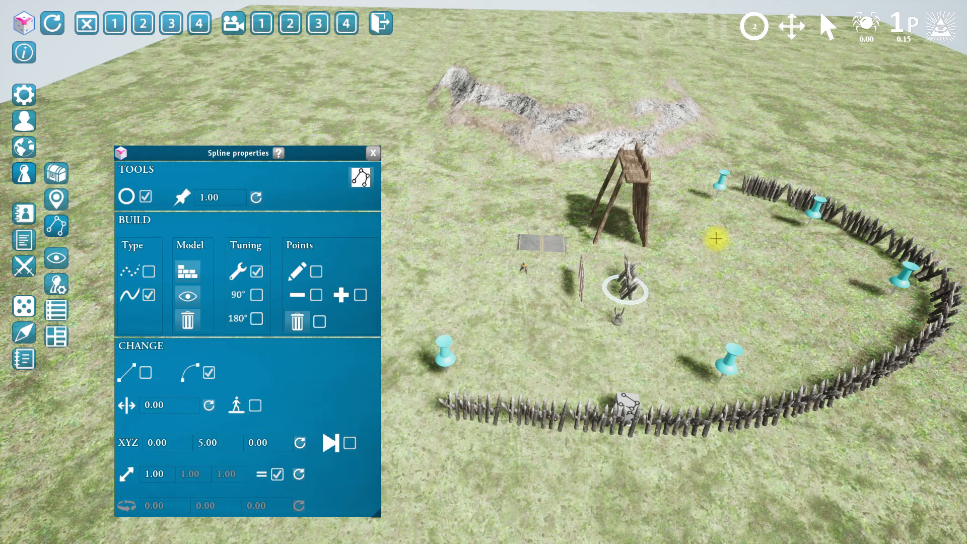
Turn the spline's last-model option back on and reset the model offsets
left_click(349, 443)
left_click(301, 443)
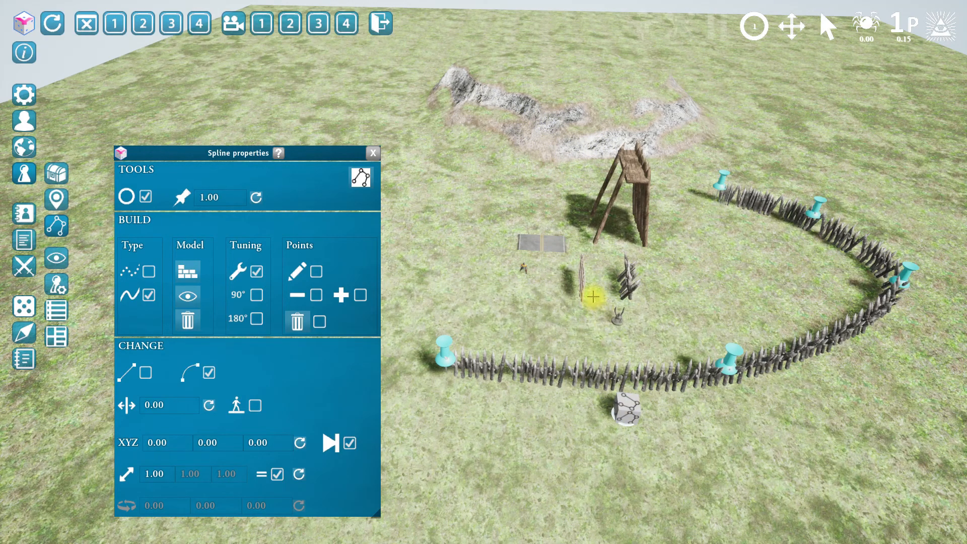
Enable the protected reset and return the barricade spline to the default two points
left_click(319, 322)
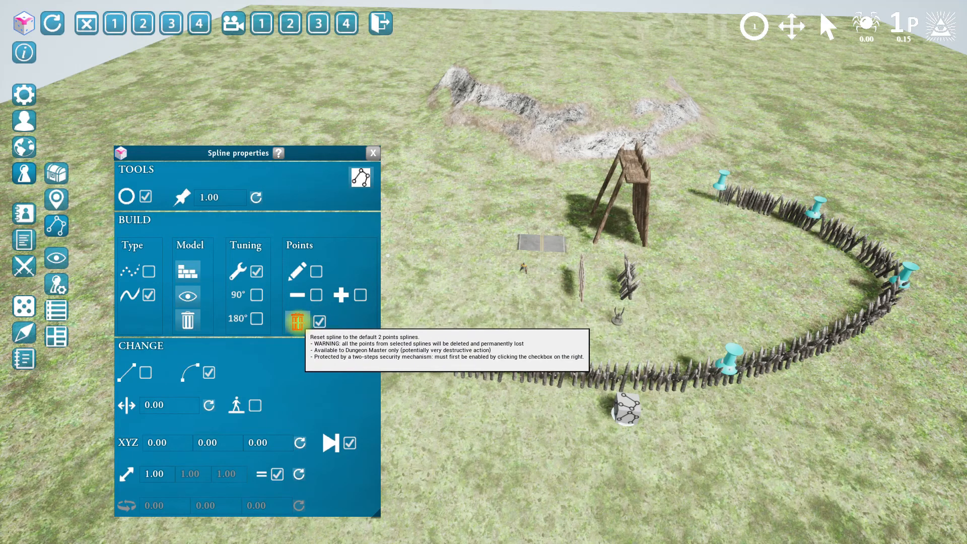
left_click(297, 322)
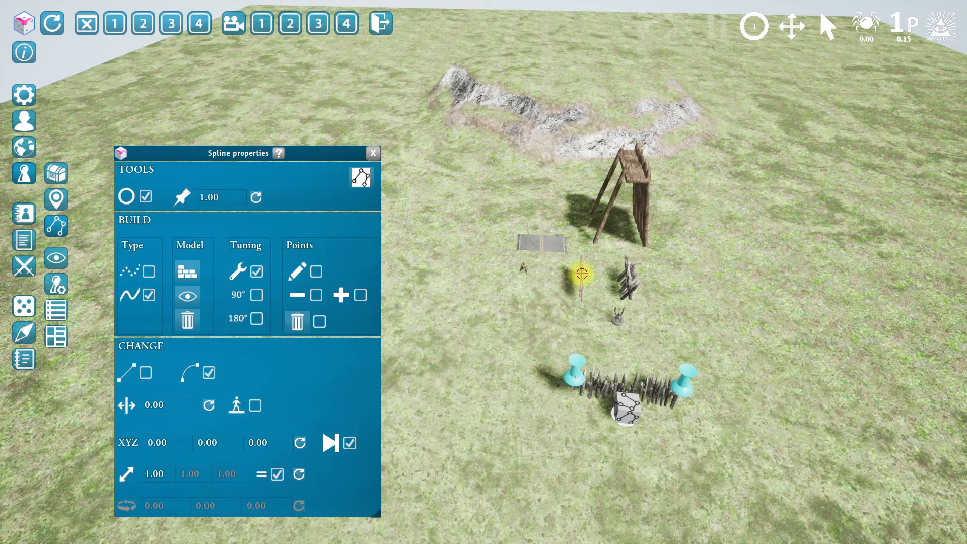
Apply the selected wooden fence model to the spline, turn off spline repair and rotate the model by 90°
left_click(188, 271)
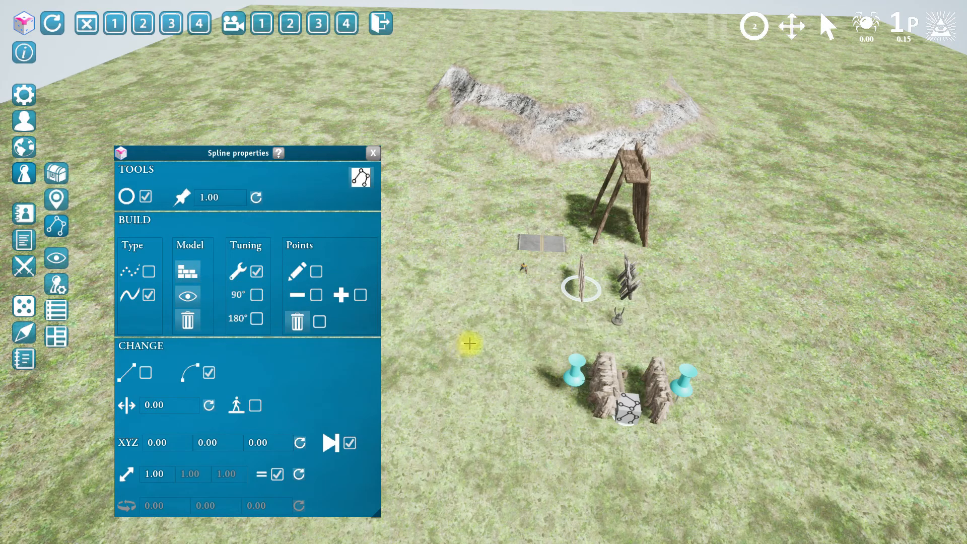
left_click(257, 272)
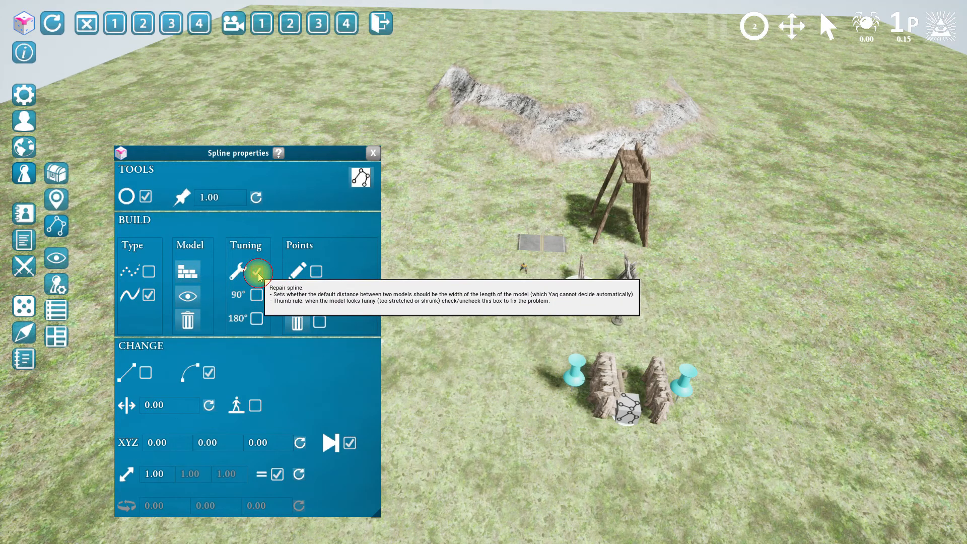
left_click(257, 294)
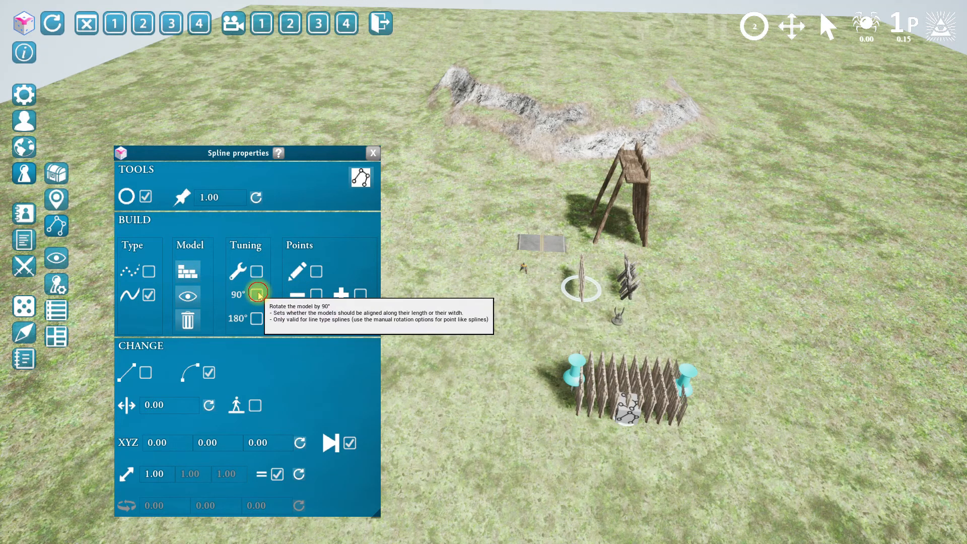
Move both control points of the fence spline so it forms a long straight run away from the sample models
right_click_drag(605, 330, 585, 334)
left_click_drag(644, 397, 448, 404)
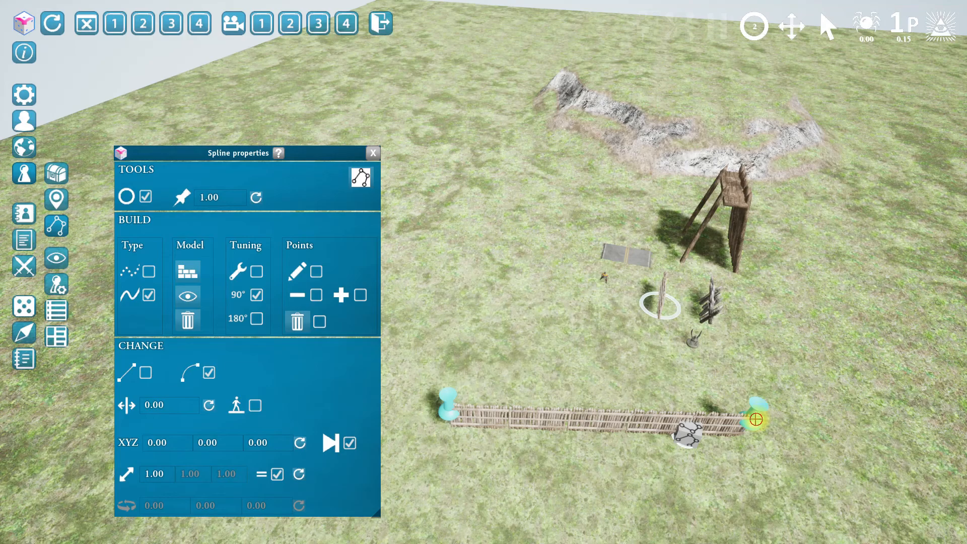
left_click_drag(756, 419, 456, 250)
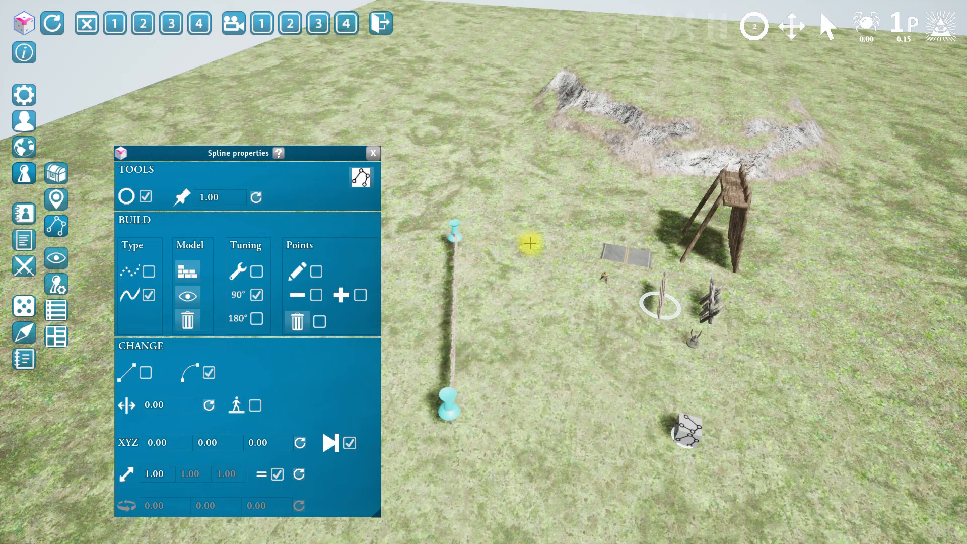
Record additional points leading around the rocks and back toward the spline cube, and rebuild the fence through them
left_click(316, 272)
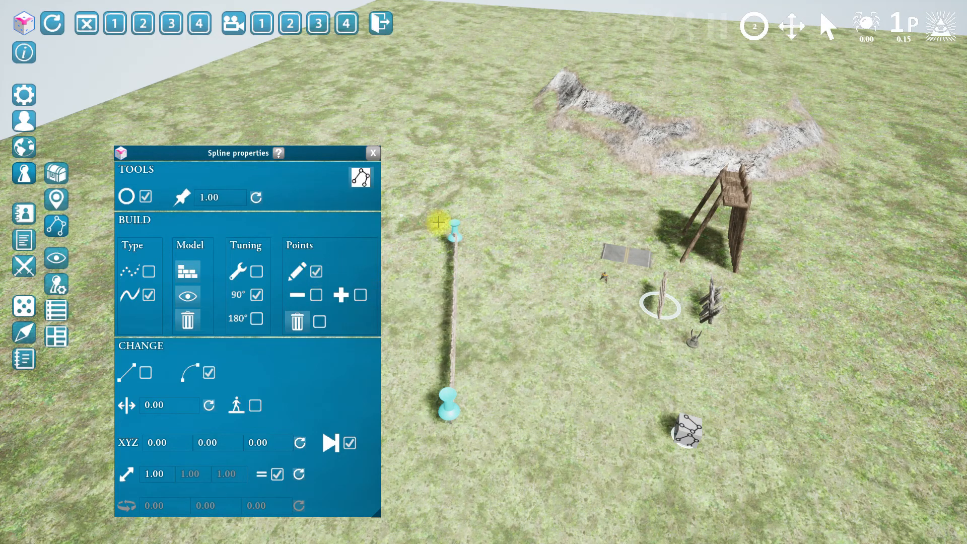
left_click(487, 150)
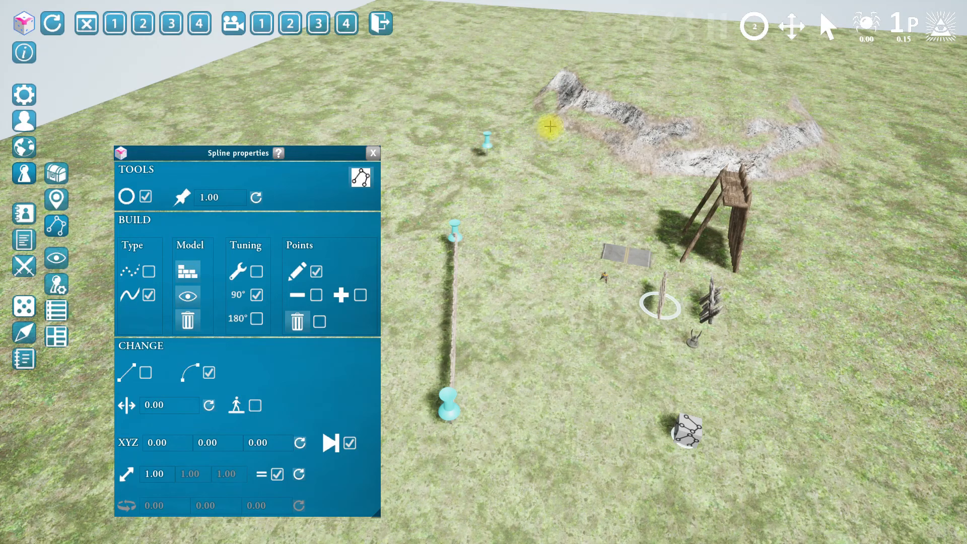
left_click(589, 80)
left_click(673, 61)
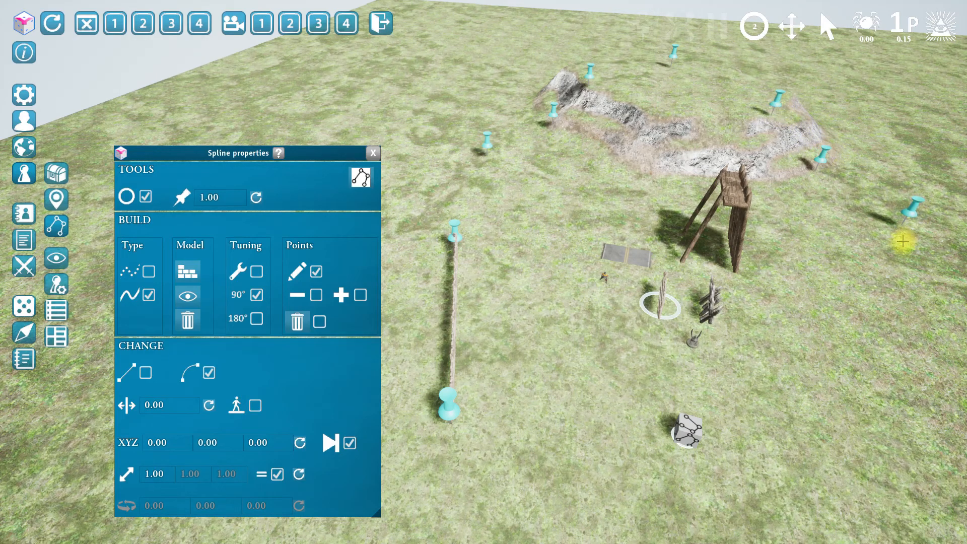
left_click(875, 368)
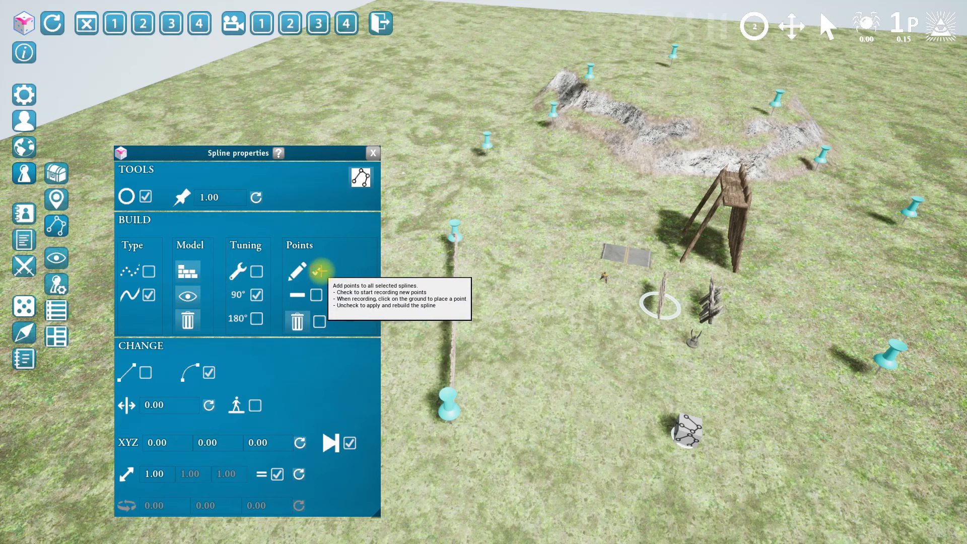
left_click(317, 272)
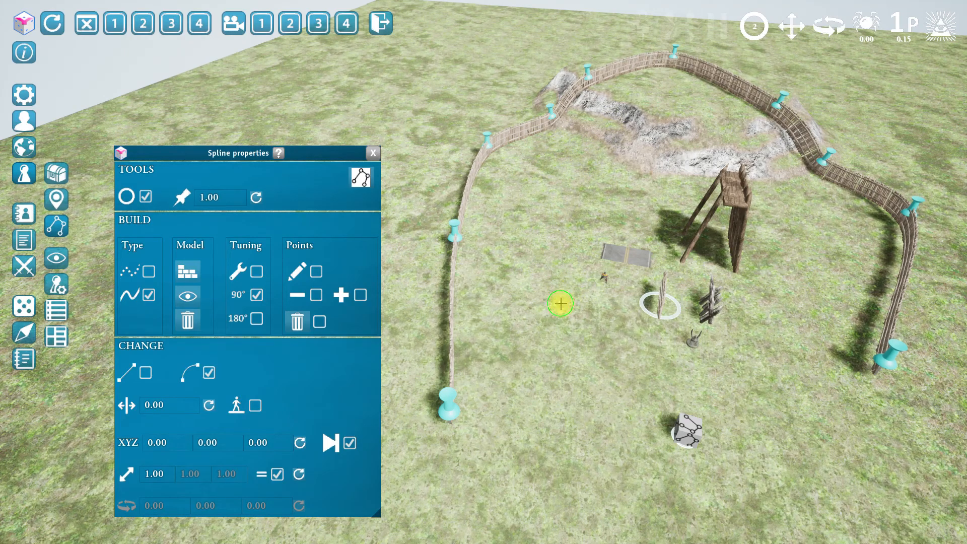
Reset the fence spline to the default two points and replace its model with the tall wooden rampart
right_click_drag(561, 304, 573, 302)
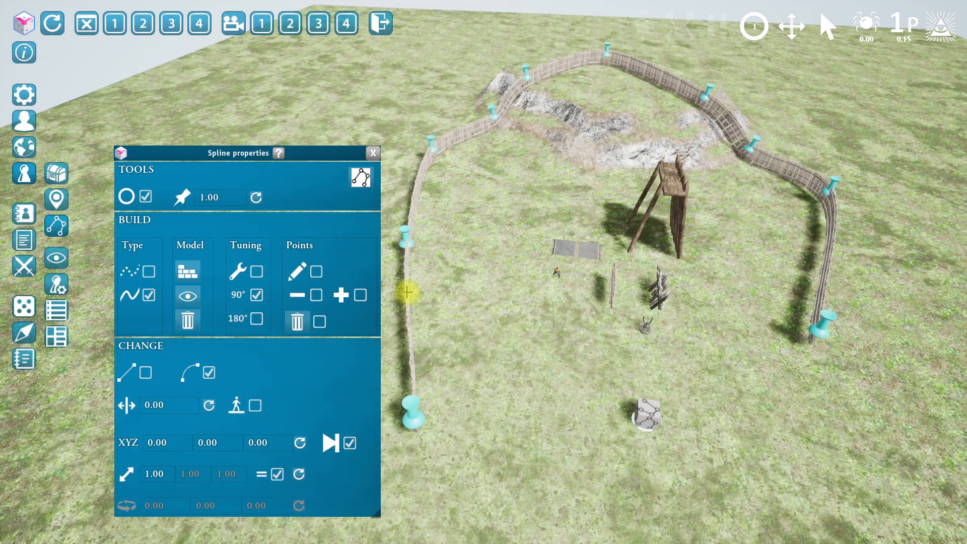
left_click(320, 322)
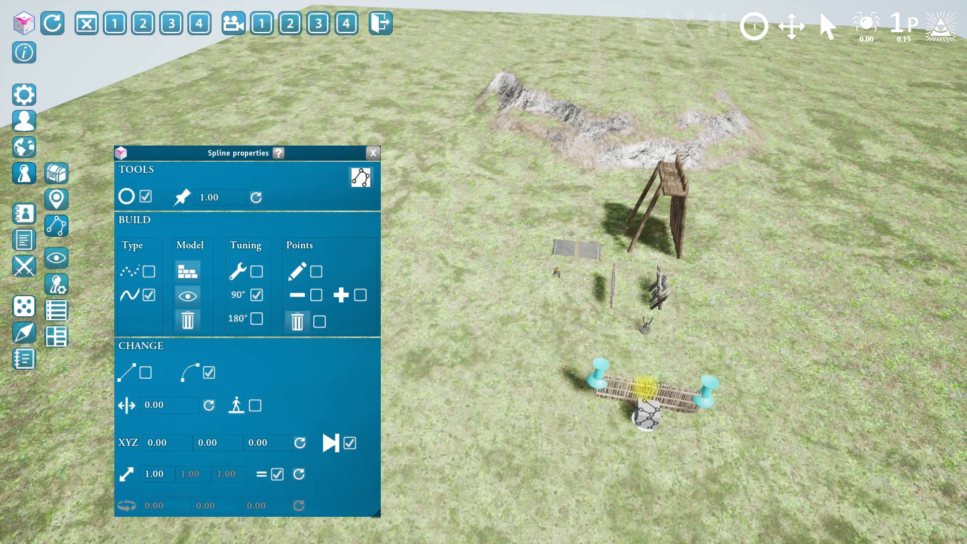
left_click(669, 185, "ctrl")
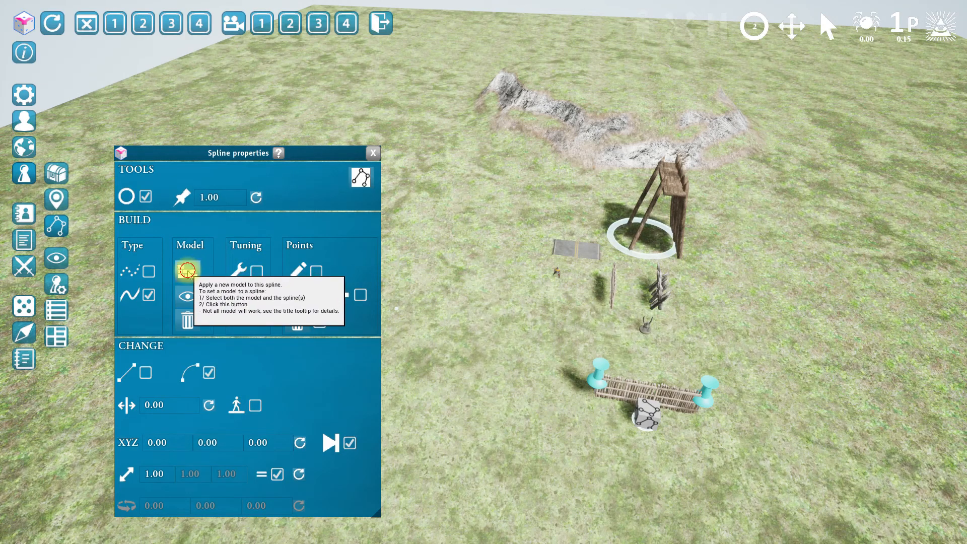
left_click(187, 271)
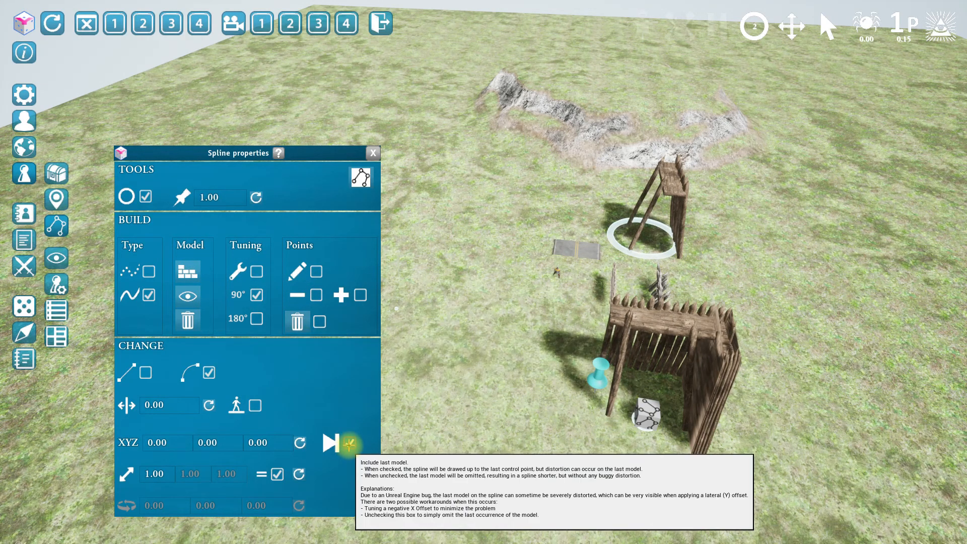
Turn off the rampart spline's last-model option and move its far end control point outward
left_click(350, 444)
left_click_drag(713, 398, 790, 407)
right_click_drag(607, 462, 633, 438)
scroll(579, 458, "up", 3)
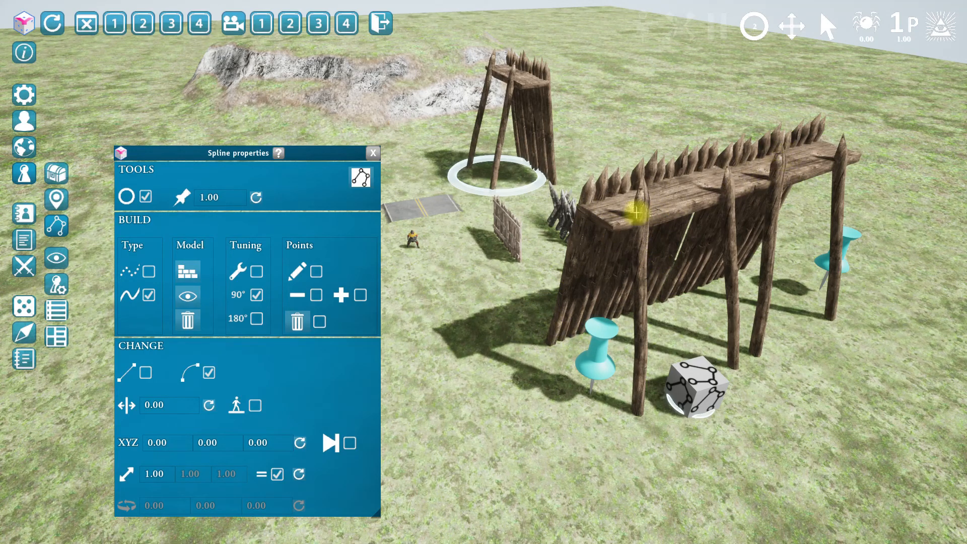
Deselect the rampart spline and move the pawn across the ground near the rampart
left_click(574, 451)
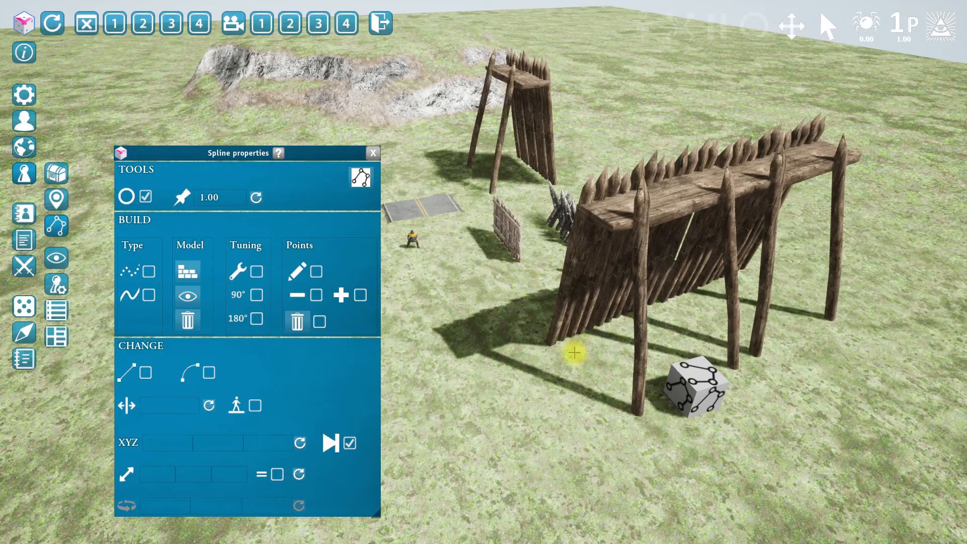
scroll(544, 351, "up", 3)
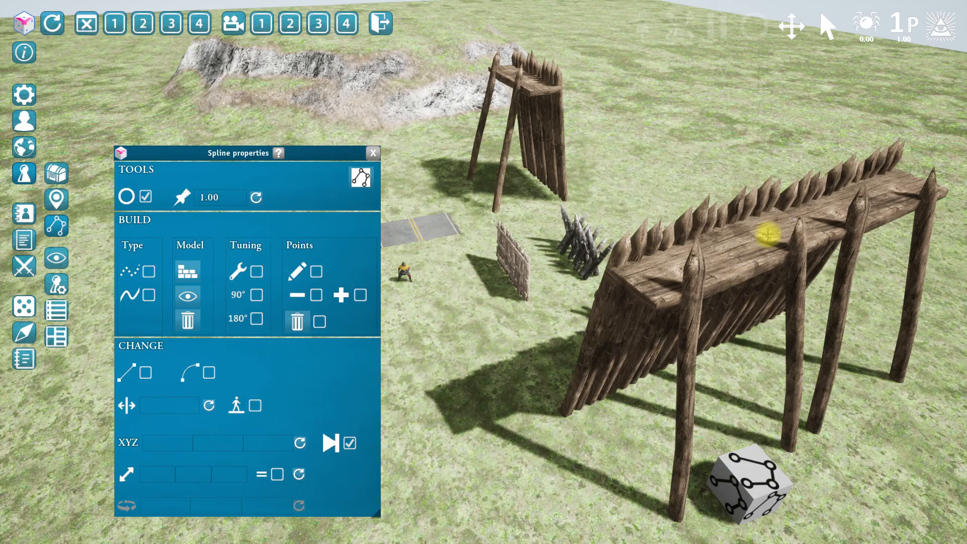
left_click(401, 273)
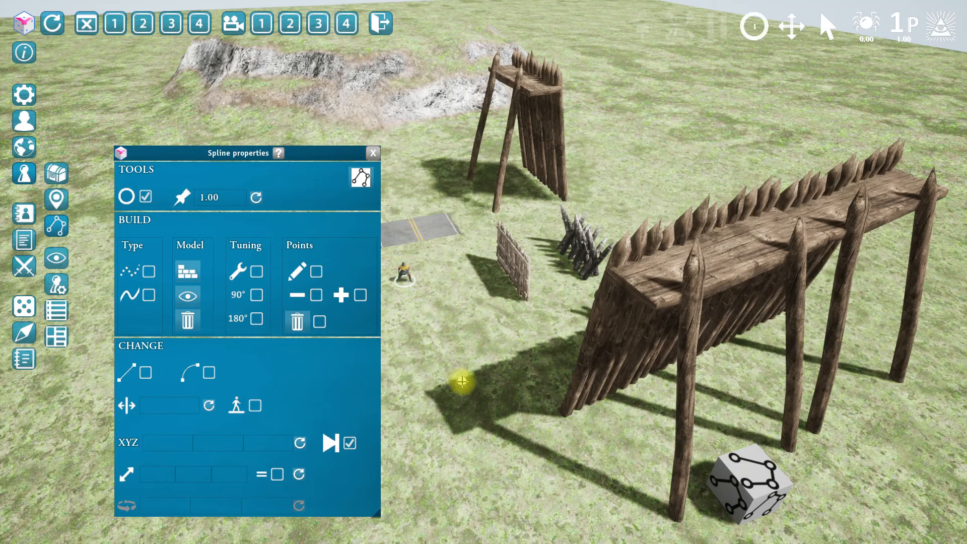
left_click(463, 375)
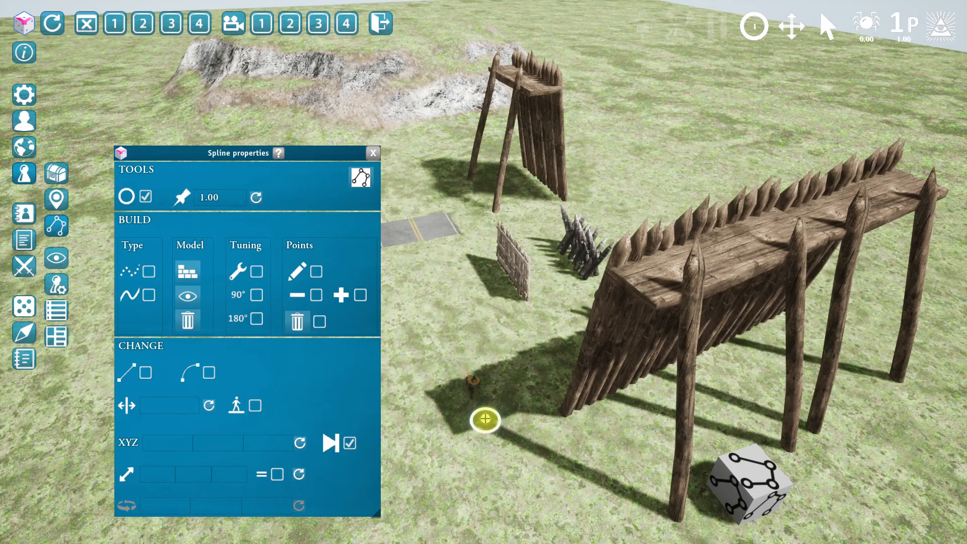
left_click(426, 357)
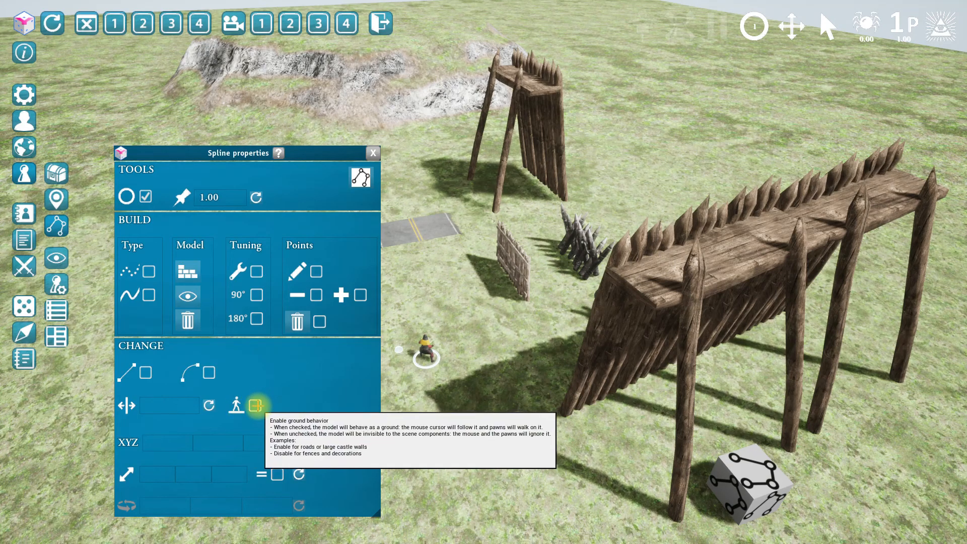
Enable ground behavior for the rampart spline and deselect it
left_click(753, 472)
left_click(255, 406)
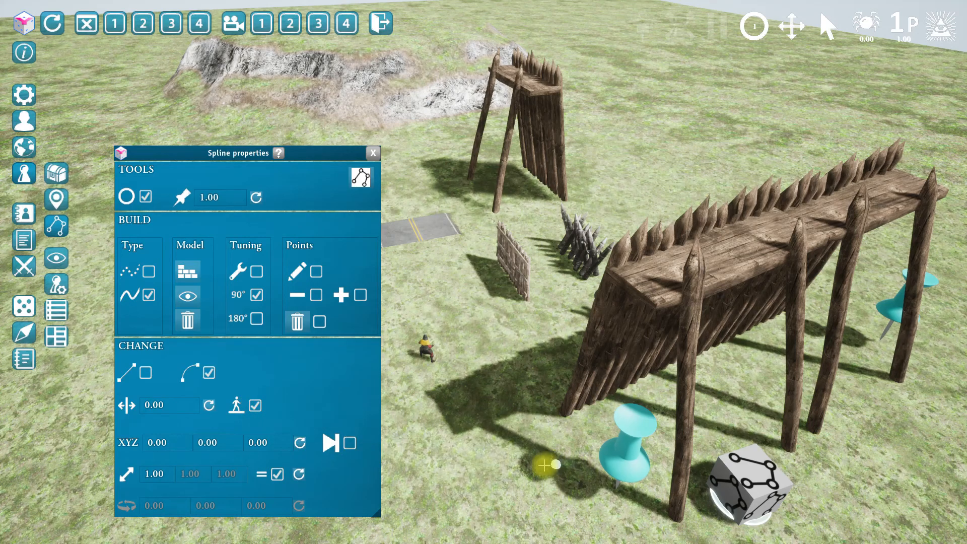
left_click(541, 464)
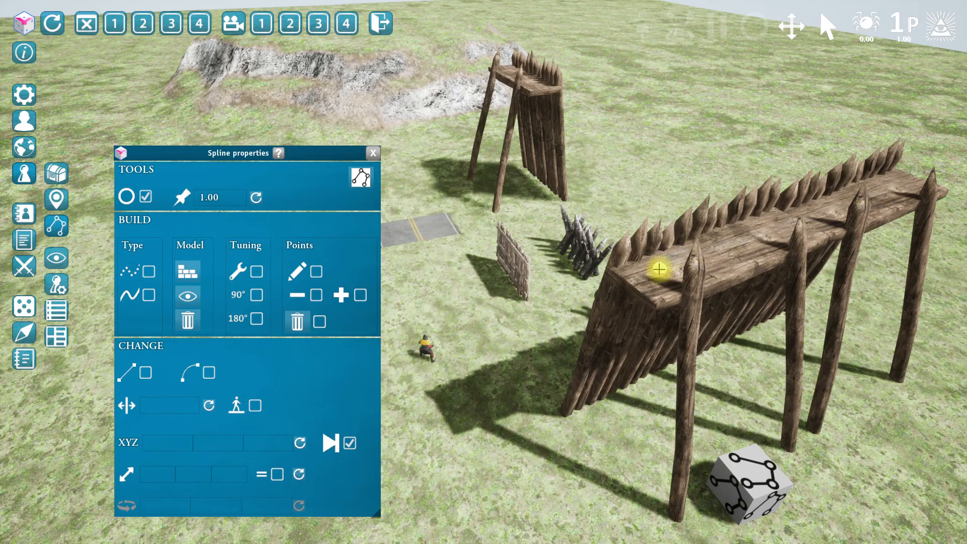
Place the pawn on the rampart walkway, move it along the planks, and send it back to the ground
left_click(425, 345)
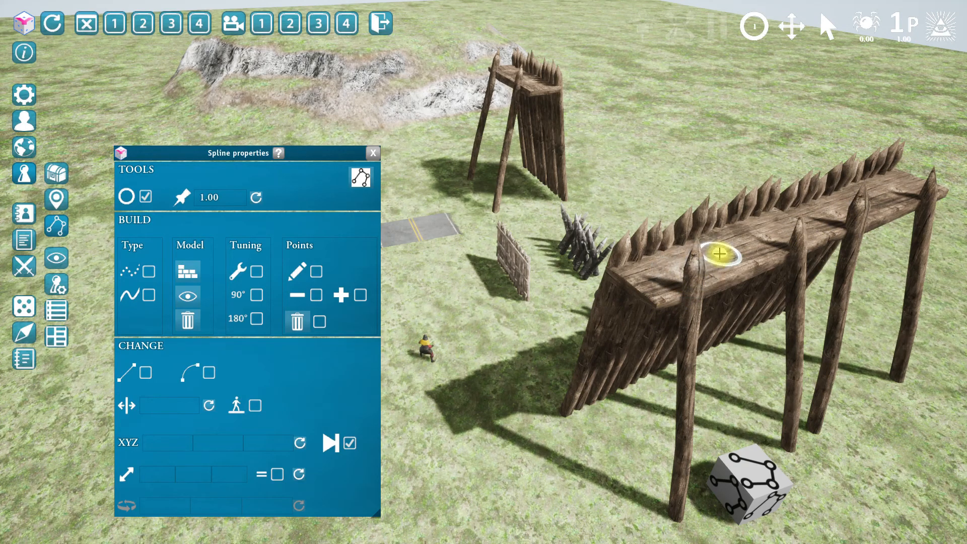
left_click(661, 276)
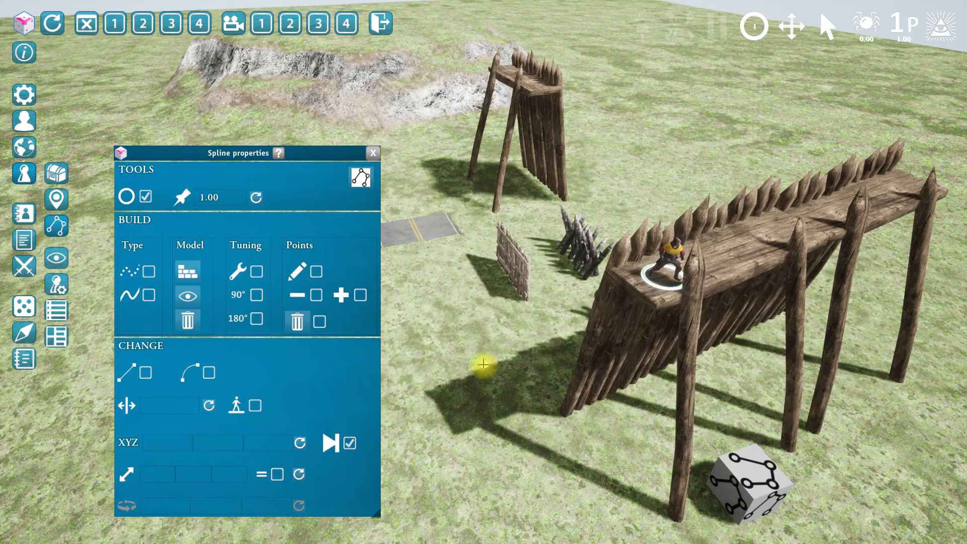
left_click(758, 250)
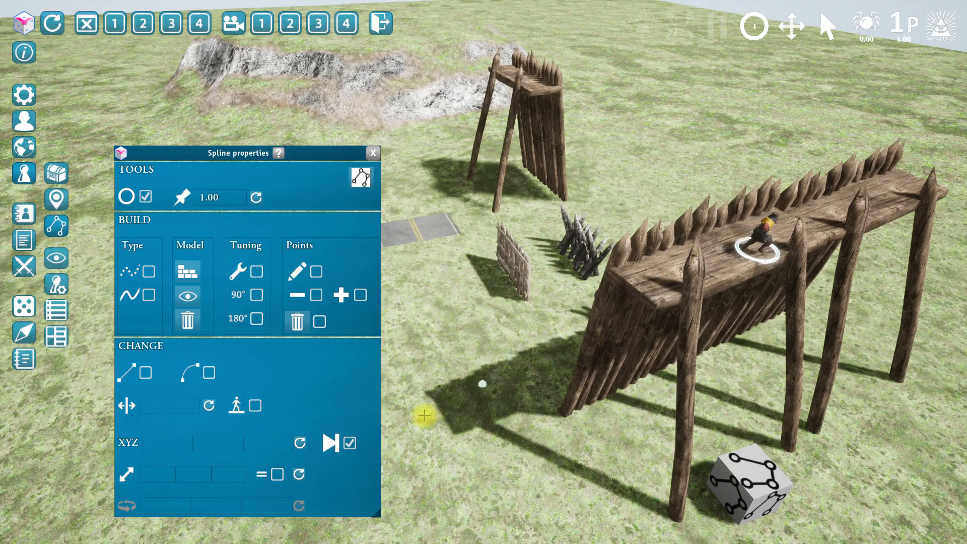
left_click(398, 362)
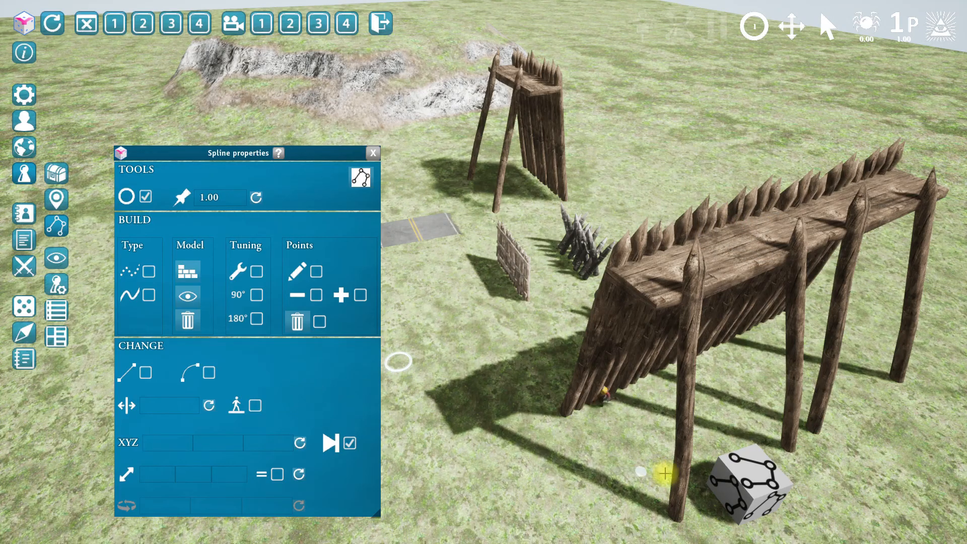
Select the rampart spline and raise its near control point onto the walkway
left_click(745, 466)
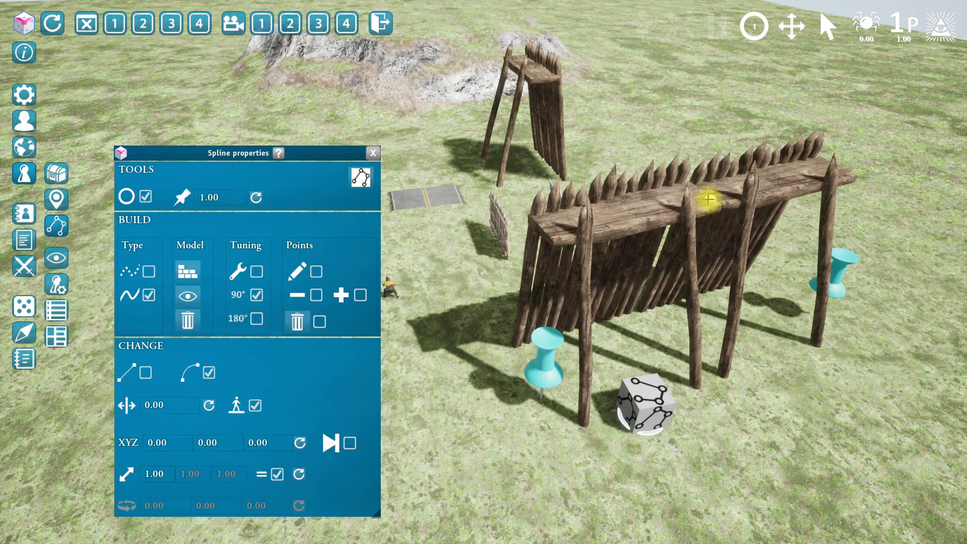
left_click_drag(542, 381, 560, 230)
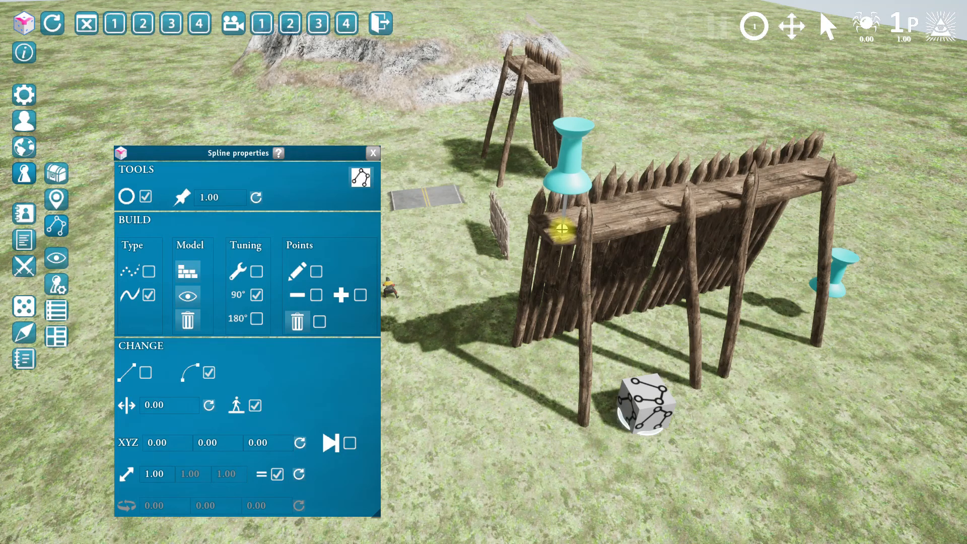
left_click_drag(563, 227, 564, 223)
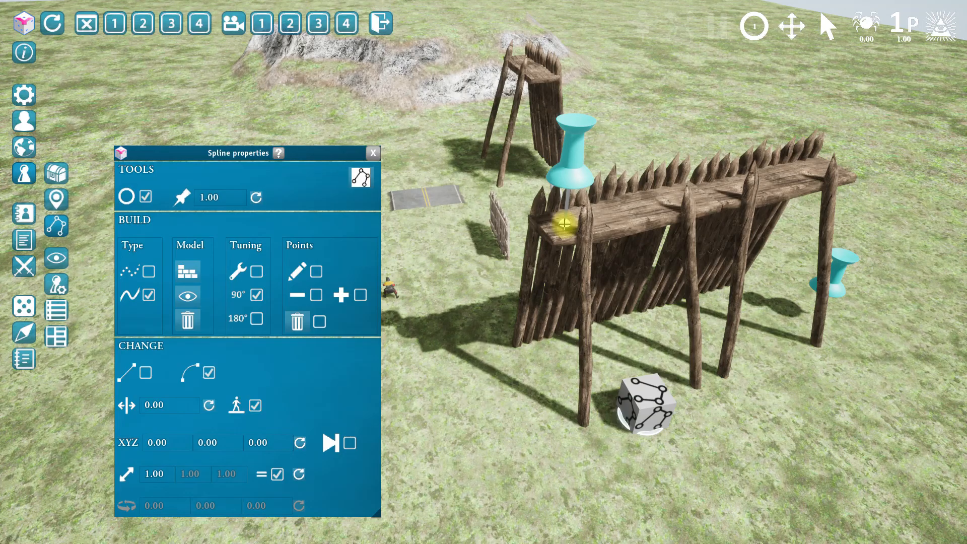
left_click_drag(565, 223, 564, 222)
Return the raised control point to the ground, disable the rampart's ground behavior and shift the point slightly outward
scroll(519, 353, "down", 3)
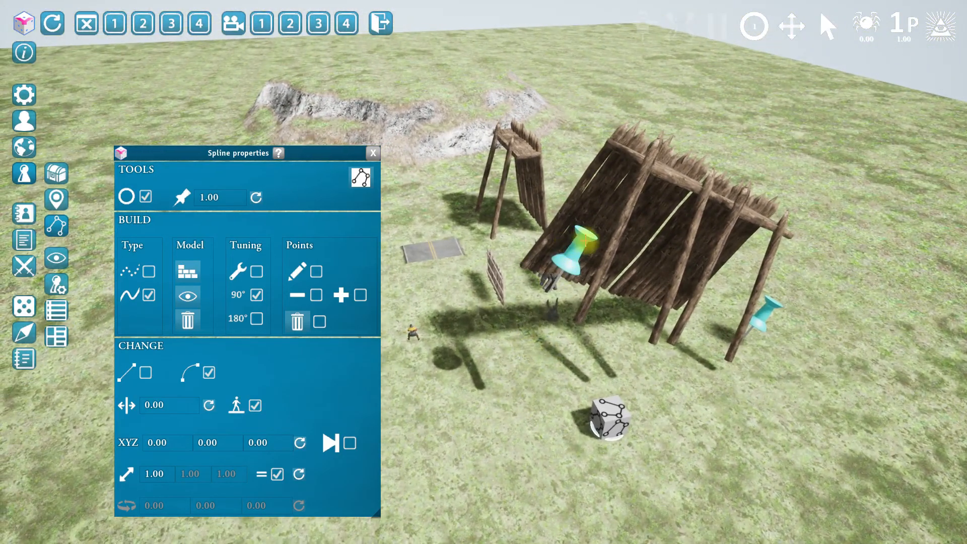
left_click_drag(569, 262, 516, 392)
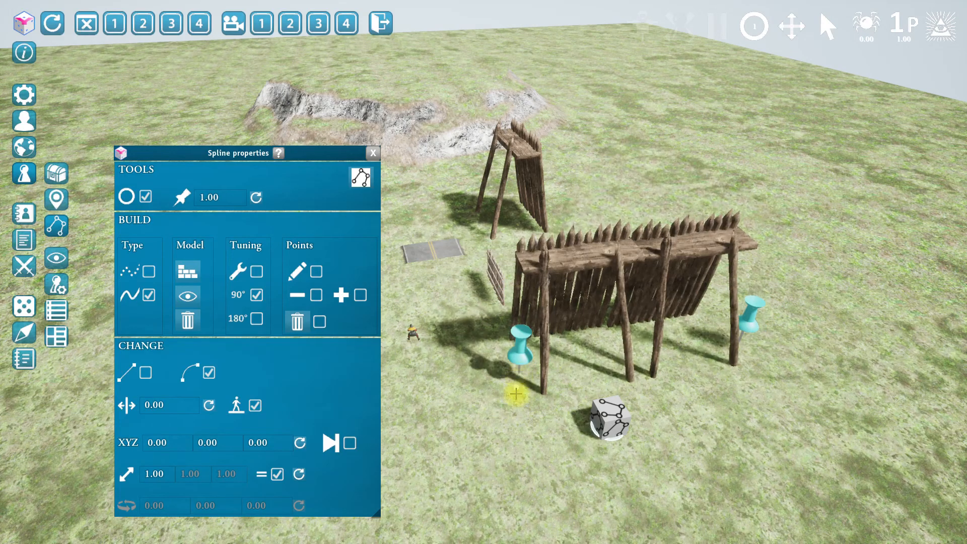
left_click(245, 405)
mouse_move(511, 357)
left_mouse_down()
mouse_move(543, 346)
mouse_move(572, 288)
mouse_move(553, 363)
mouse_move(585, 296)
mouse_move(575, 334)
mouse_move(587, 255)
mouse_move(505, 376)
left_mouse_up()
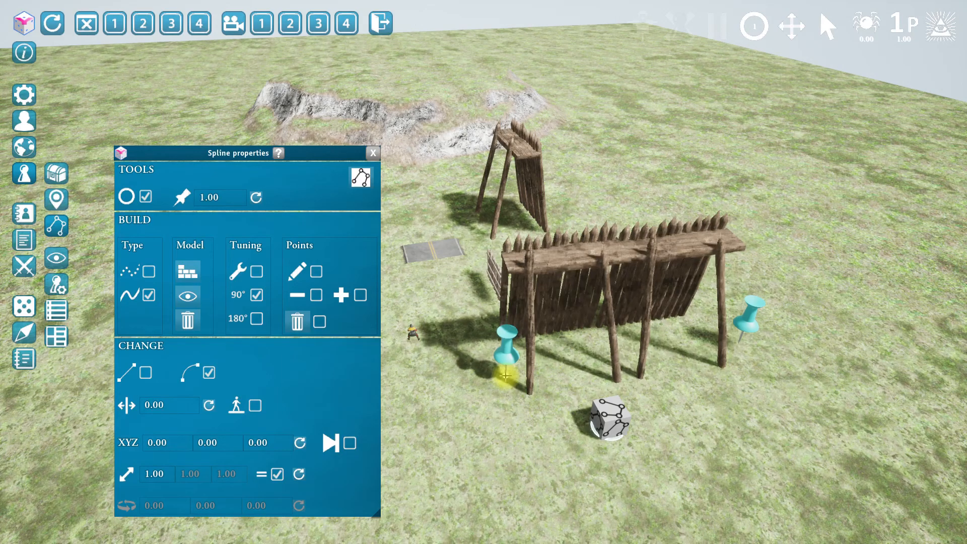
left_click(255, 405)
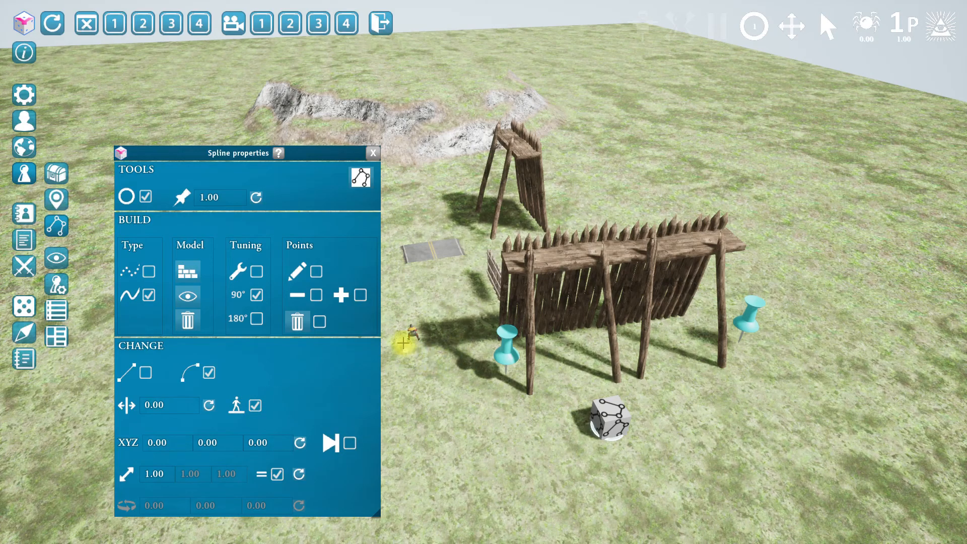
left_click(254, 405)
key("w")
mouse_move(464, 443)
right_mouse_down()
mouse_move(451, 430)
mouse_move(469, 435)
right_mouse_up()
key("a")
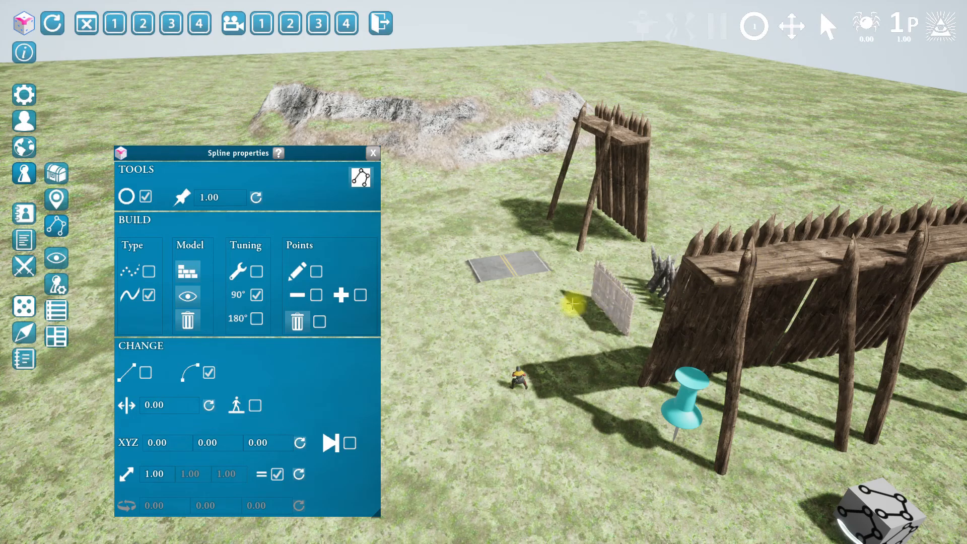
key("s")
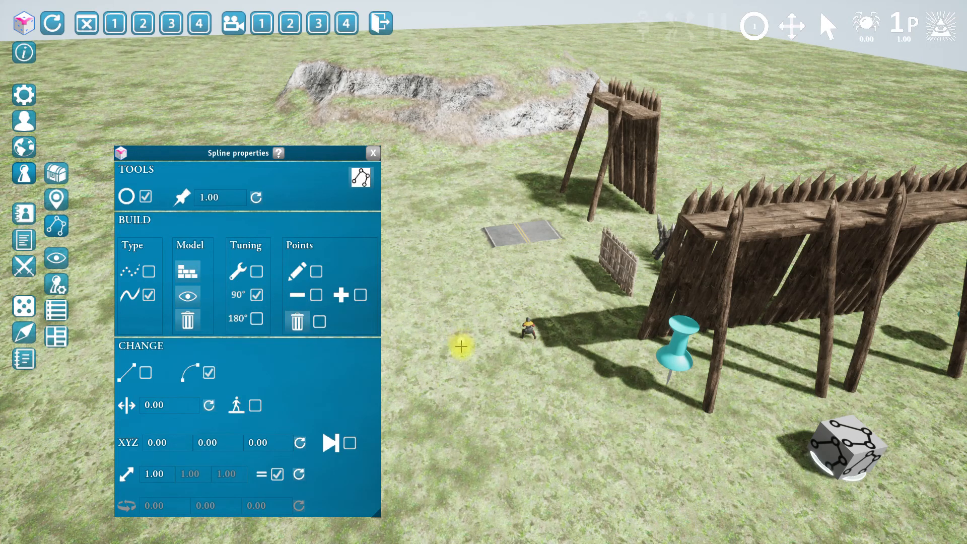
Apply the wooden fence model to the rampart spline, switch it to the point spline type and enable the last-model option
middle_click_drag(533, 388, 635, 416)
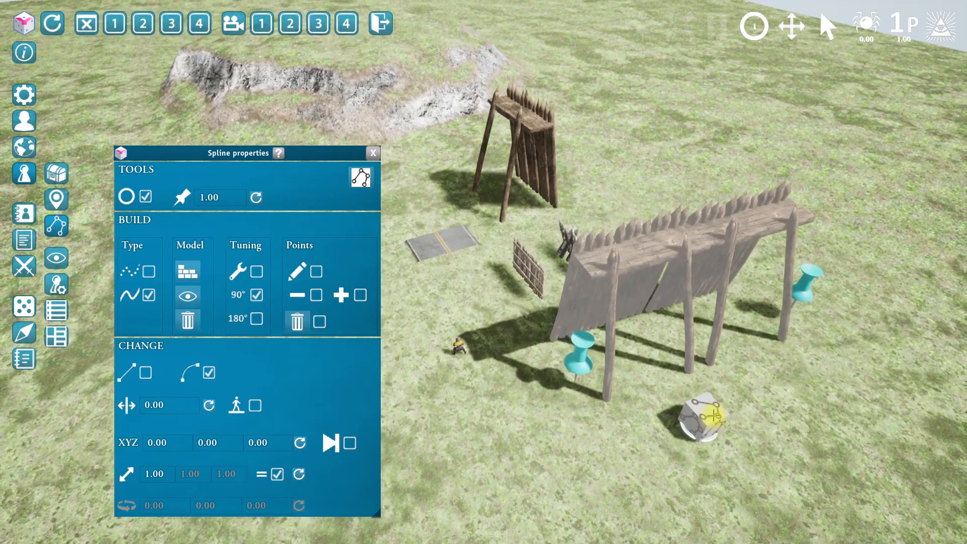
left_click(526, 269)
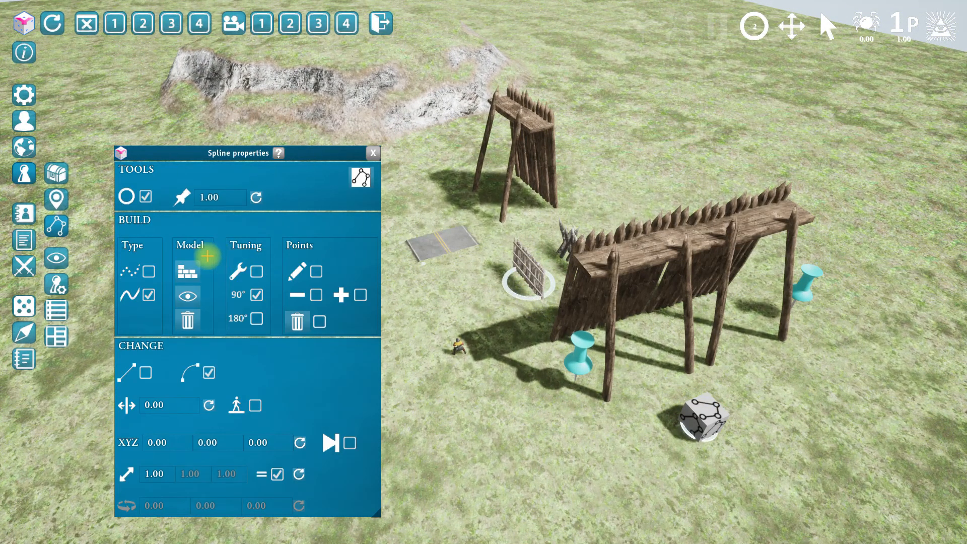
left_click(187, 271)
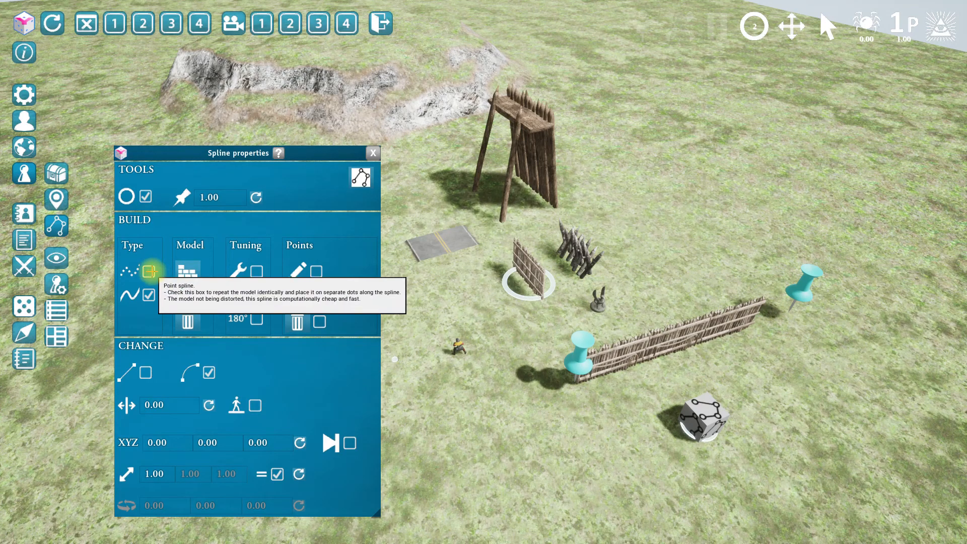
left_click(149, 272)
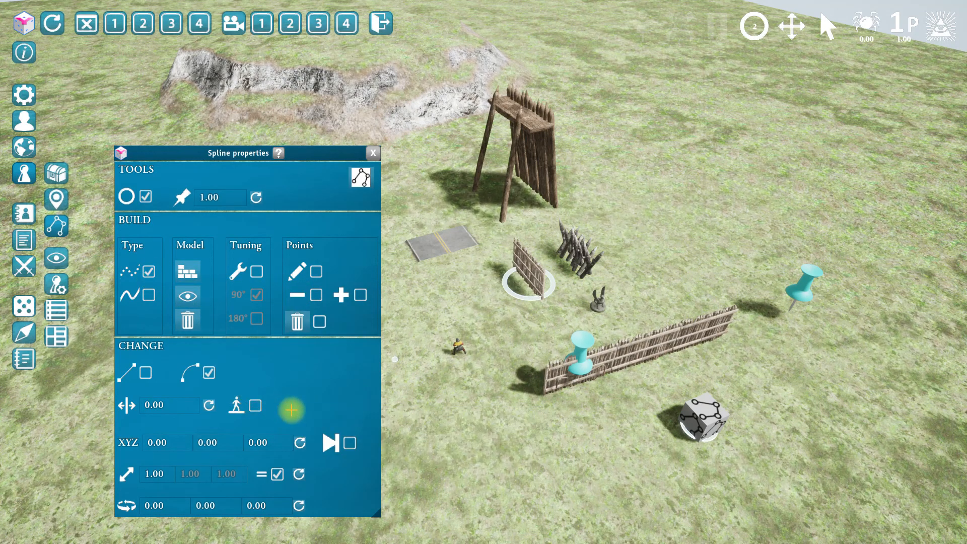
left_click(350, 443)
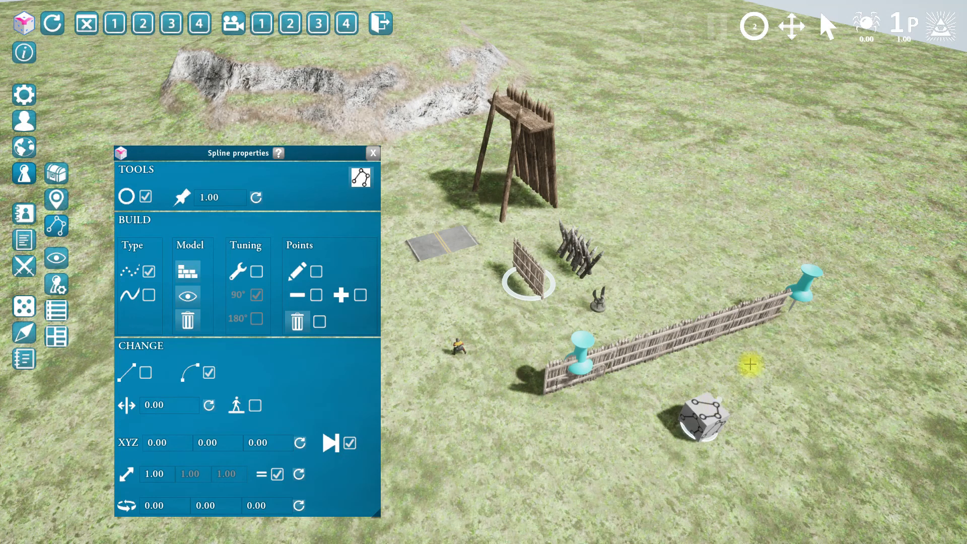
Duplicate the fence spline, place the copy on the open ground in front of the original, and deselect it
right_click_drag(783, 370, 787, 369)
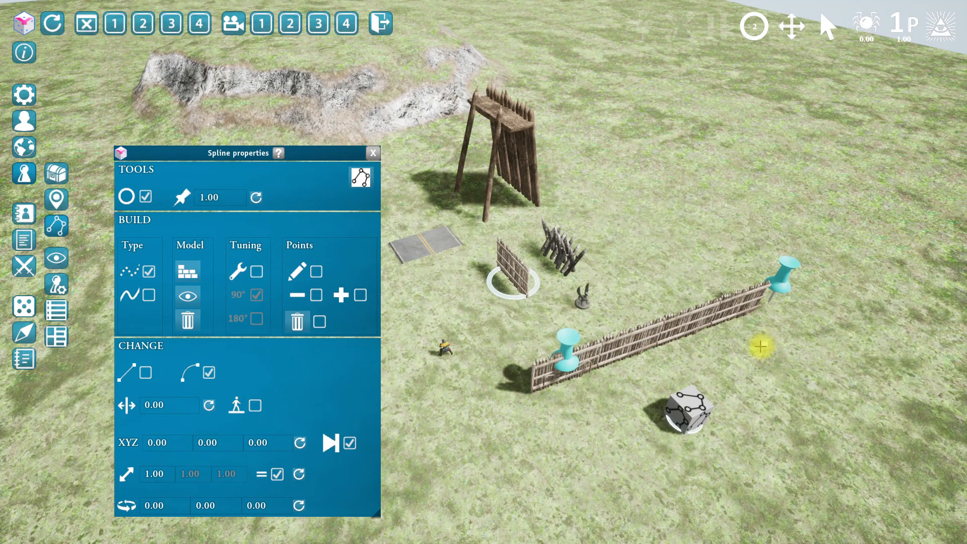
key("s")
left_click(689, 333)
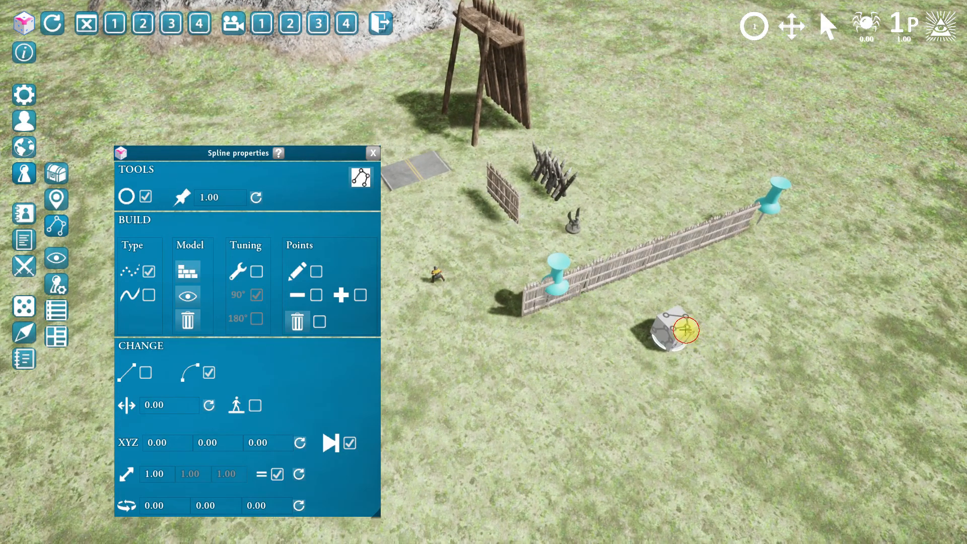
key("ctrl+v")
left_click(846, 412)
right_click(755, 407)
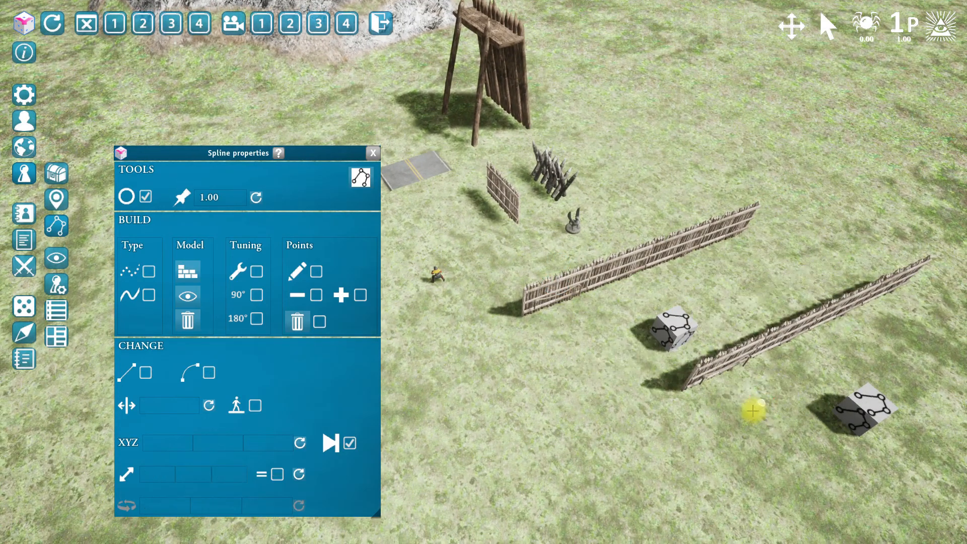
Move the copied fence spline closer to the original and pull its near control point forward past its cube
left_click(880, 411)
left_click(792, 376)
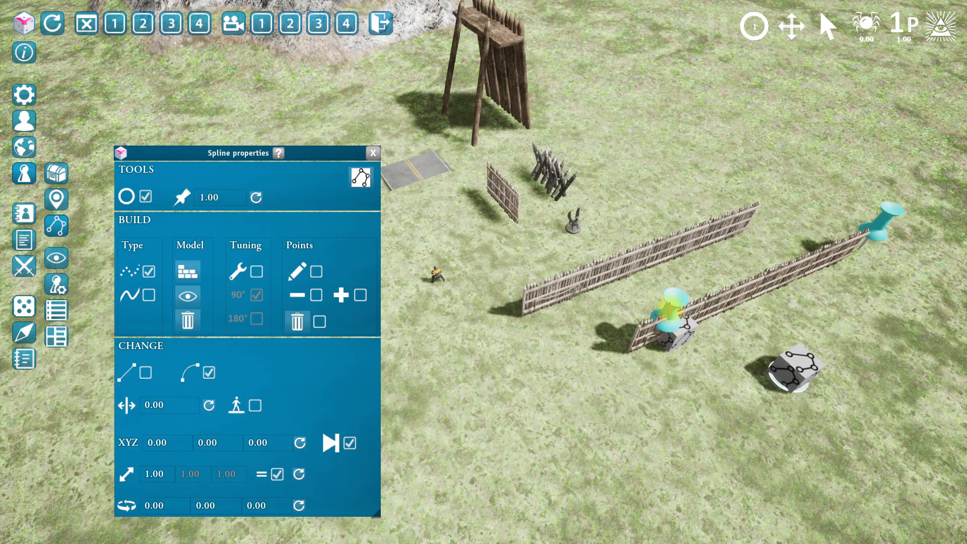
left_click_drag(668, 303, 728, 418)
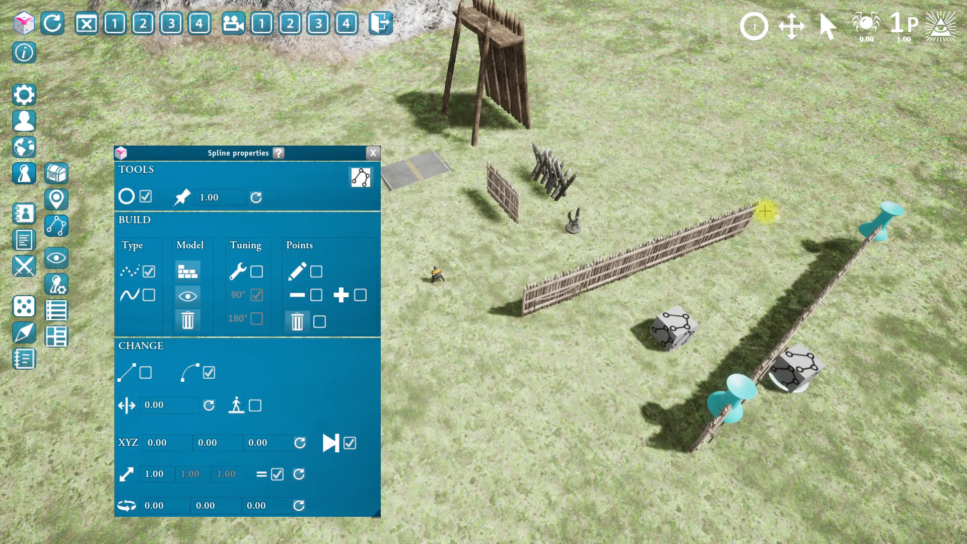
Record three more points on the original fence spline, curving it around the ground behind, and finish recording
left_click(676, 324)
left_click(316, 272)
left_click(823, 122)
left_click(684, 76)
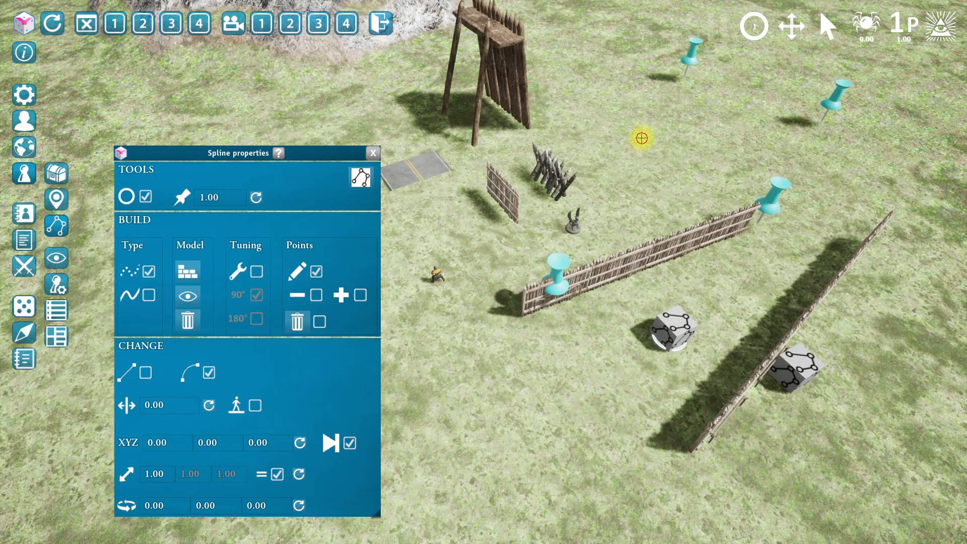
left_click(642, 138)
left_click(322, 271)
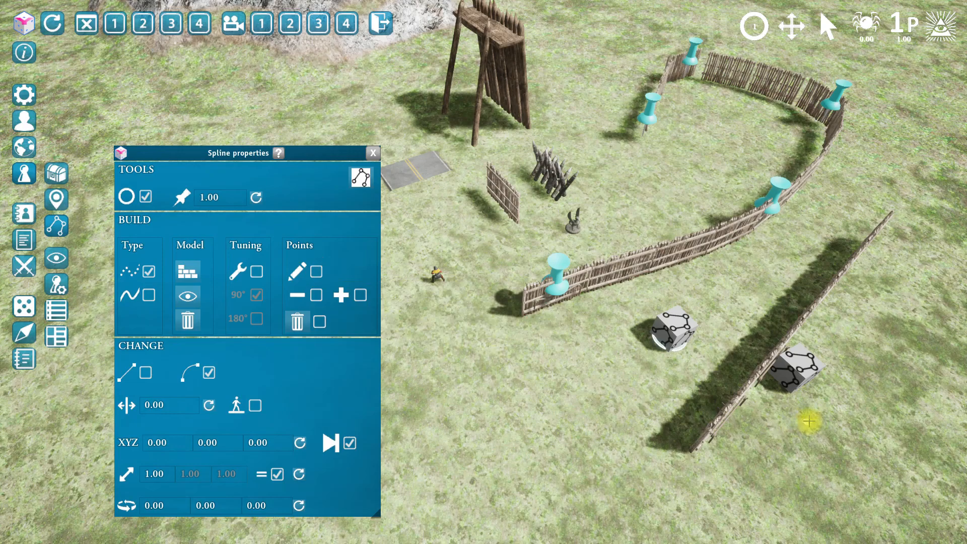
Record three more points on the copied fence spline, looping it around its cube toward the foreground, and finish recording
left_click(807, 370)
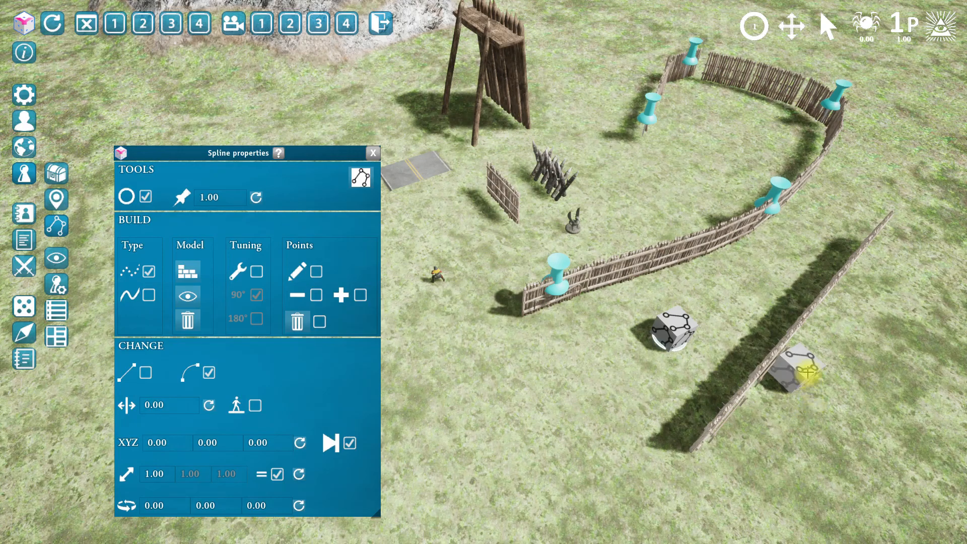
left_click(316, 273)
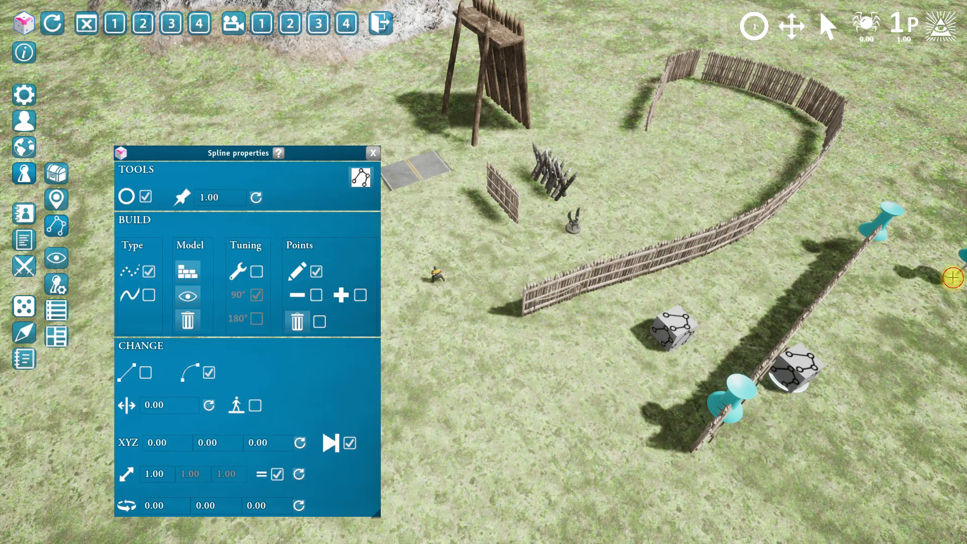
left_click(923, 436)
left_click(521, 479)
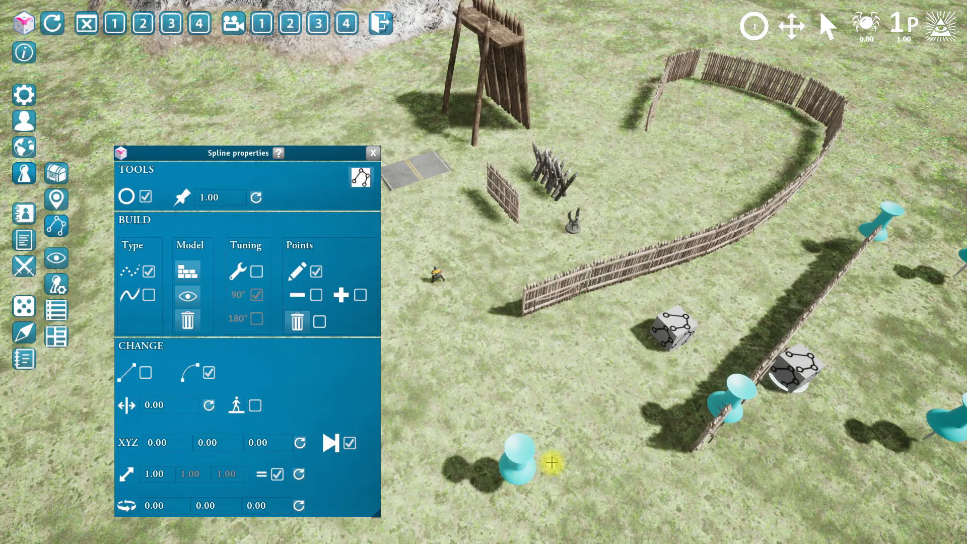
left_click(316, 271)
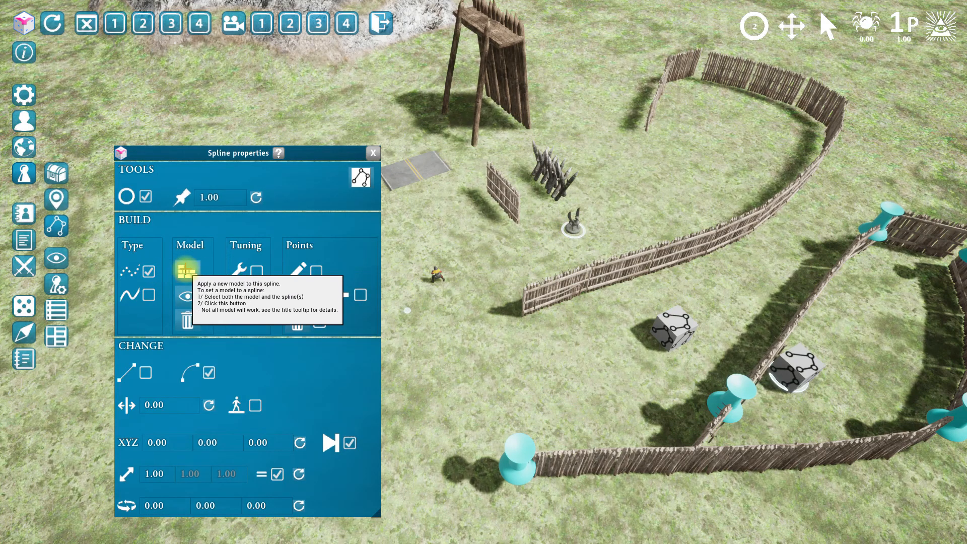
Apply the small horned model to the copied spline and switch the original fence spline to the continuous curve type
left_click(187, 272)
scroll(610, 354, "down", 3)
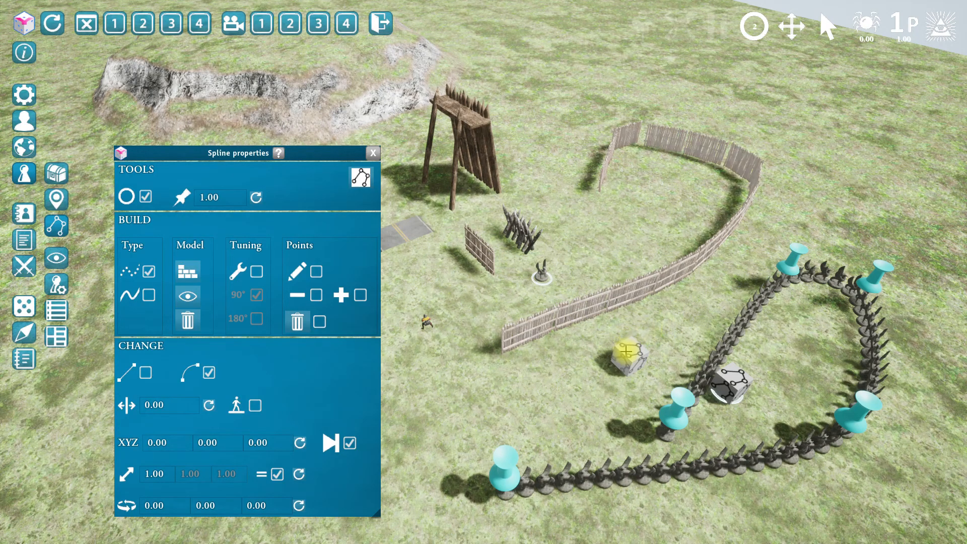
left_click(655, 361)
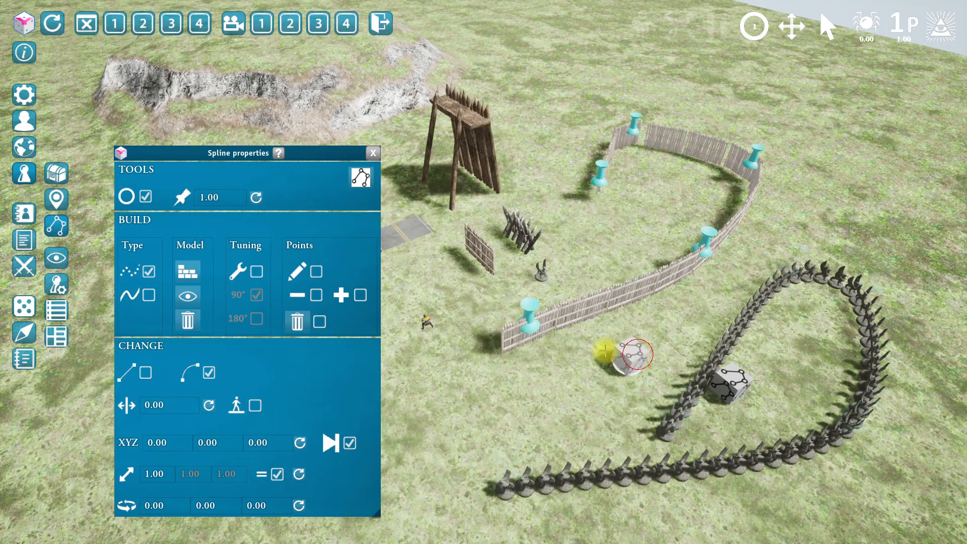
left_click(150, 294)
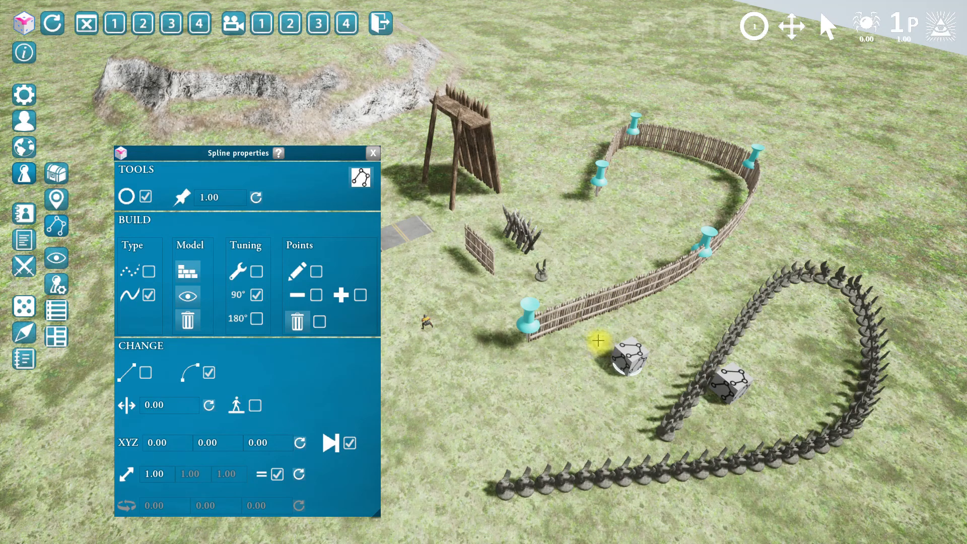
With both splines selected, nudge the fence's near control point so the horned-model spline takes over the fence's points
left_click(731, 375)
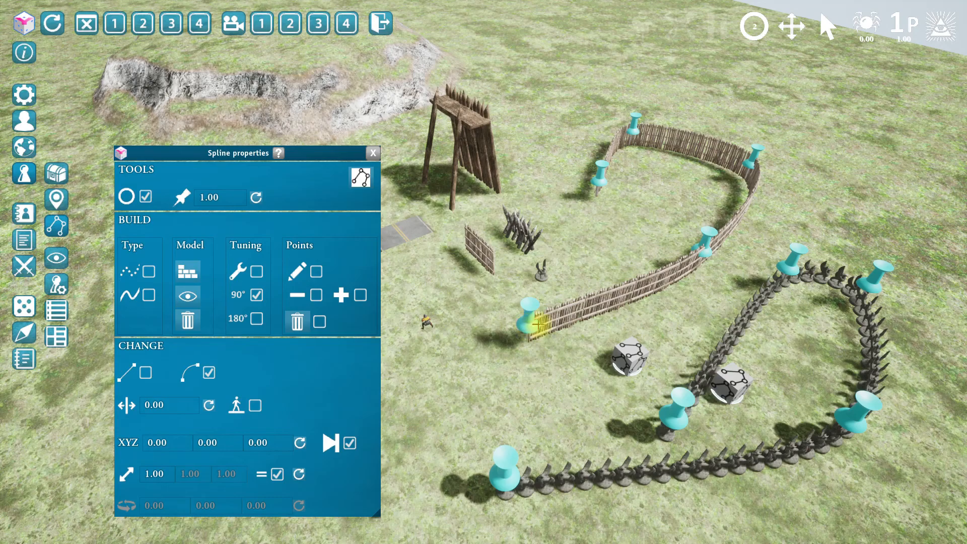
left_click_drag(531, 326, 524, 348)
key("ctrl+v")
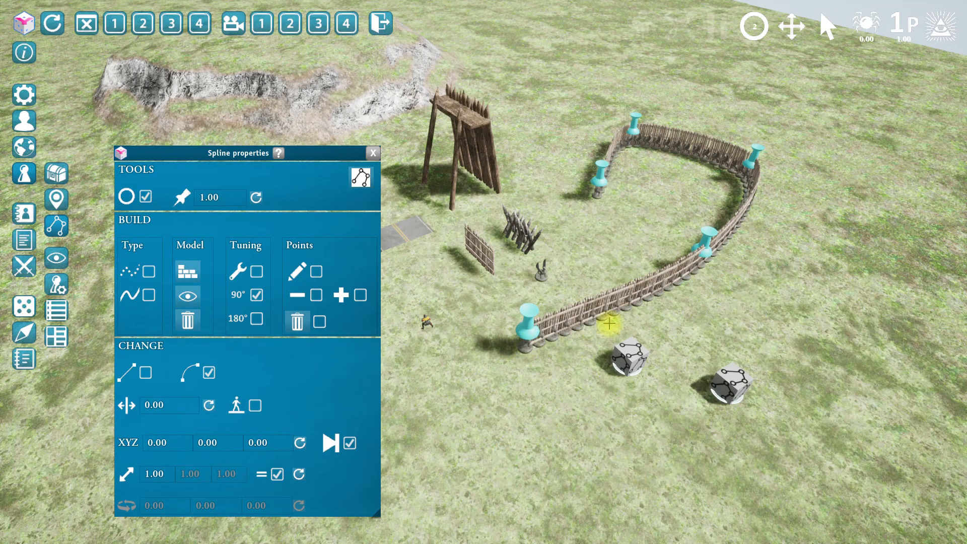
Select only the horned-model spline, move it beside the fence and rearrange its control points into a crossing loop
left_click(730, 389)
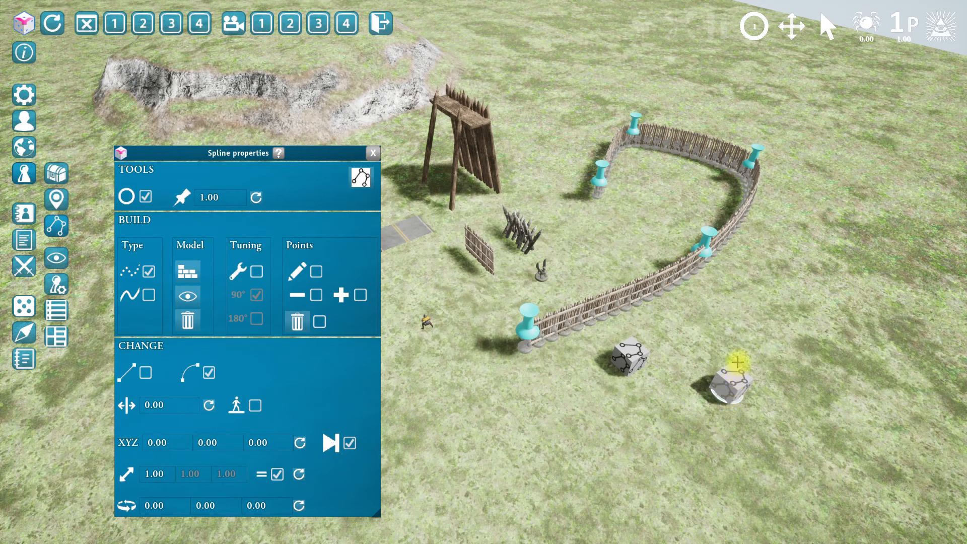
left_click_drag(702, 395, 698, 398)
left_click(762, 370)
left_click_drag(739, 236, 845, 297)
left_click_drag(767, 149, 845, 126)
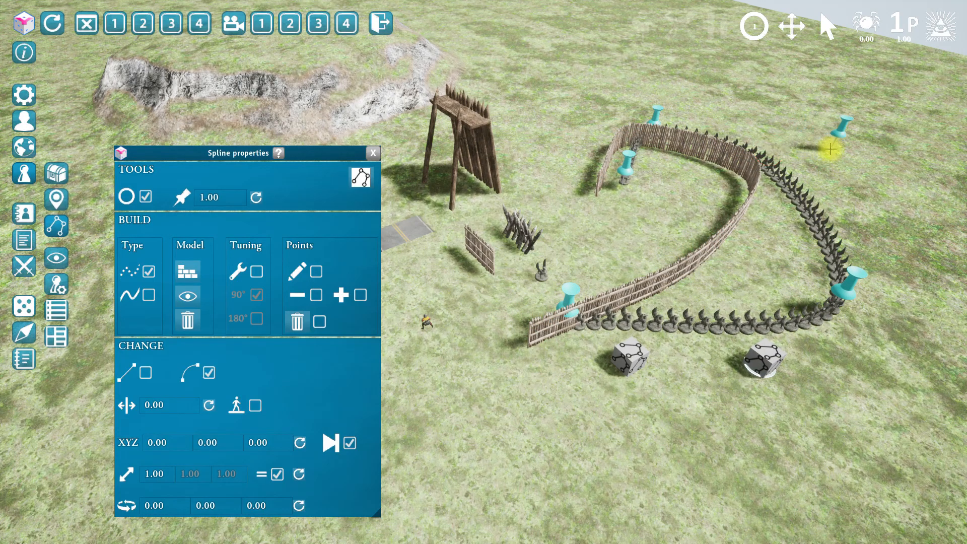
left_click_drag(657, 119, 857, 454)
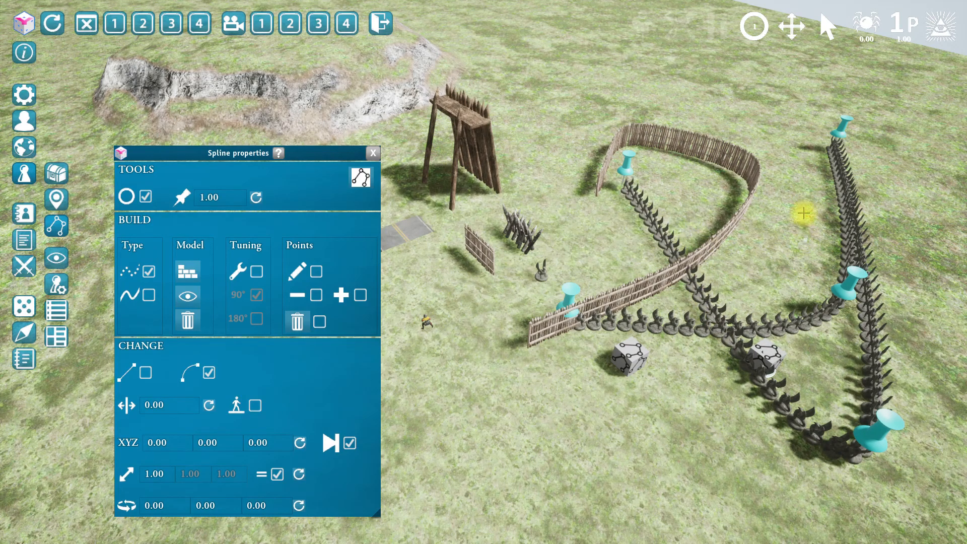
left_click_drag(849, 137, 793, 204)
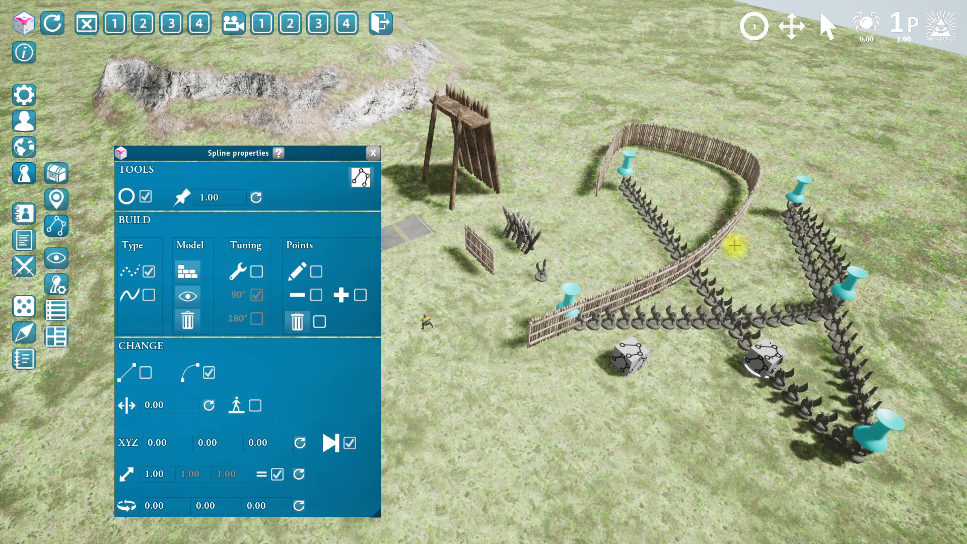
left_click_drag(840, 282, 895, 235)
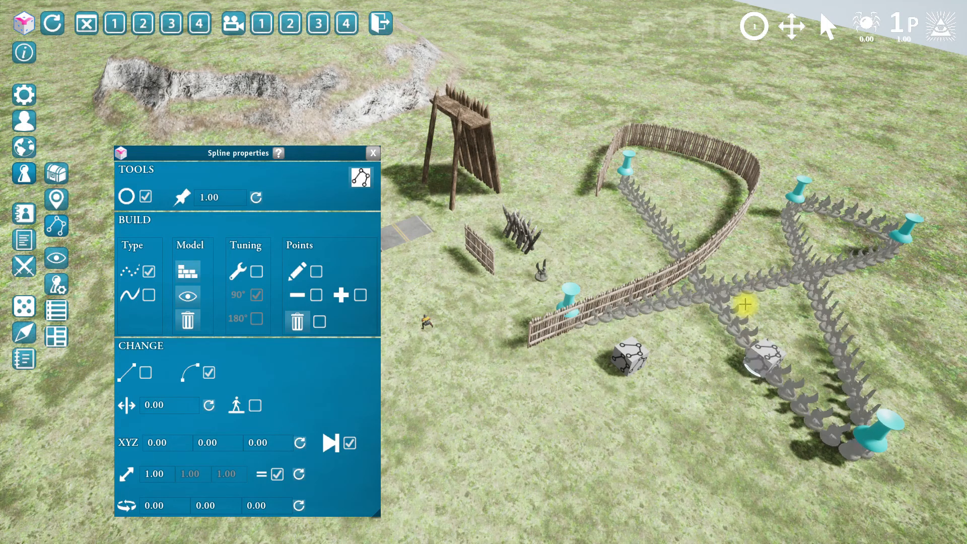
With both splines selected, nudge the horned-model spline's nearest control point so the fence follows the same crossing path
left_click(635, 356)
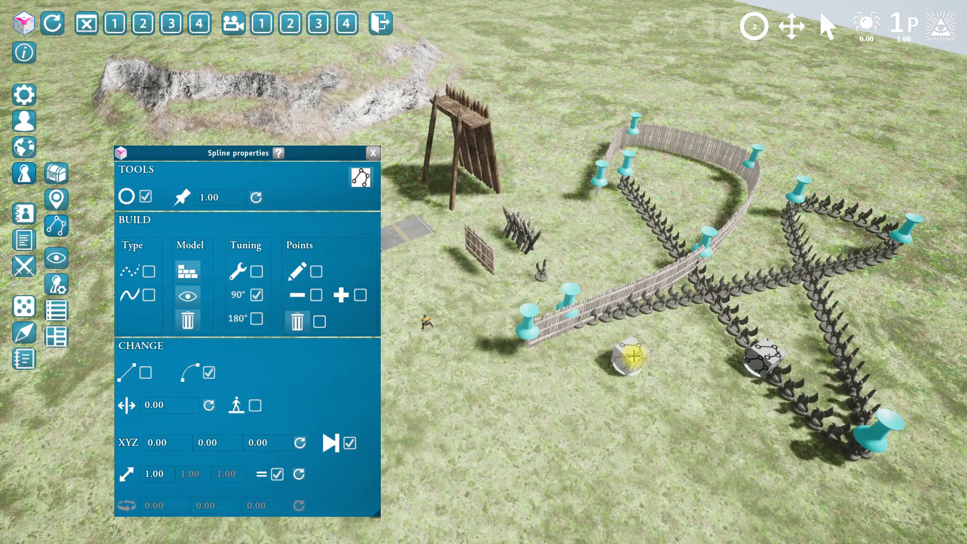
left_click_drag(868, 454, 866, 468)
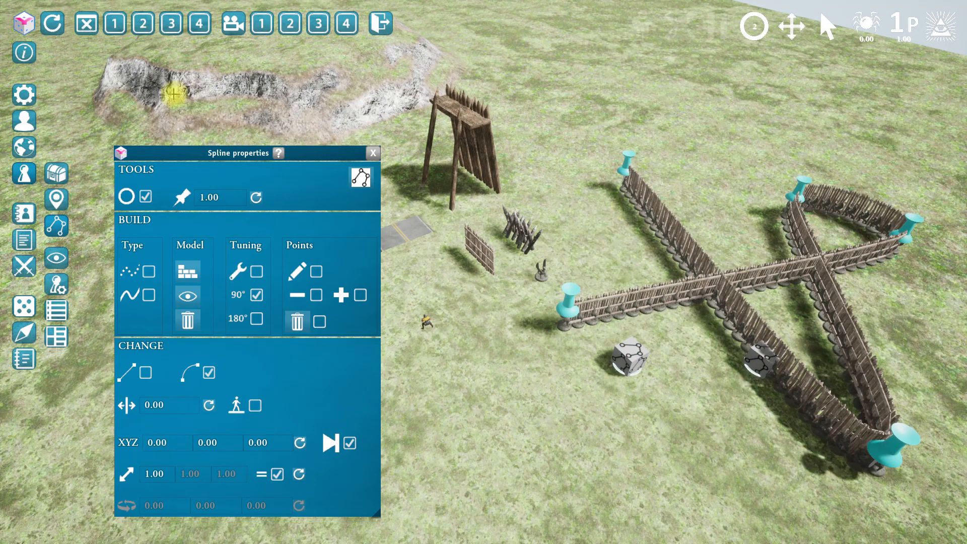
Open the pawn properties, delete both spline pawns, and close the properties
double_click(633, 360)
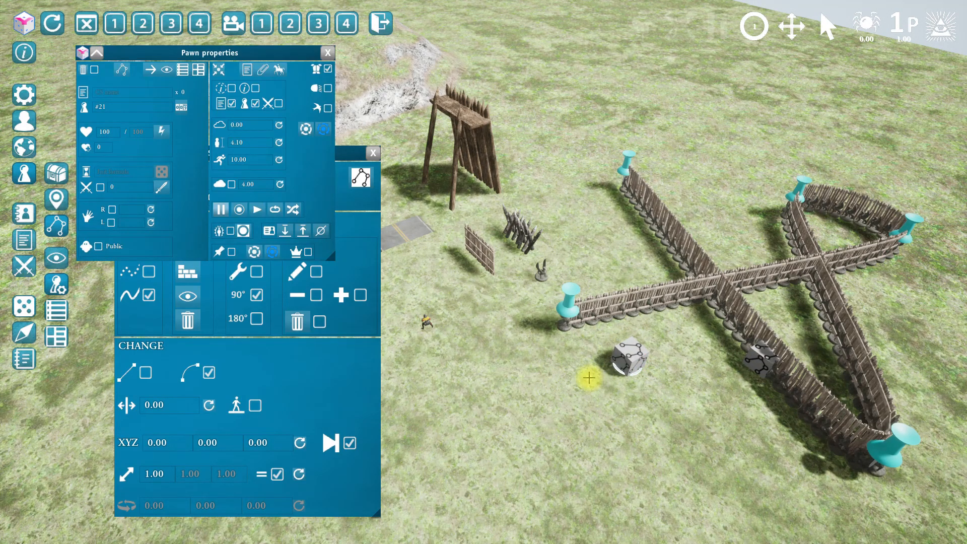
left_click(762, 351)
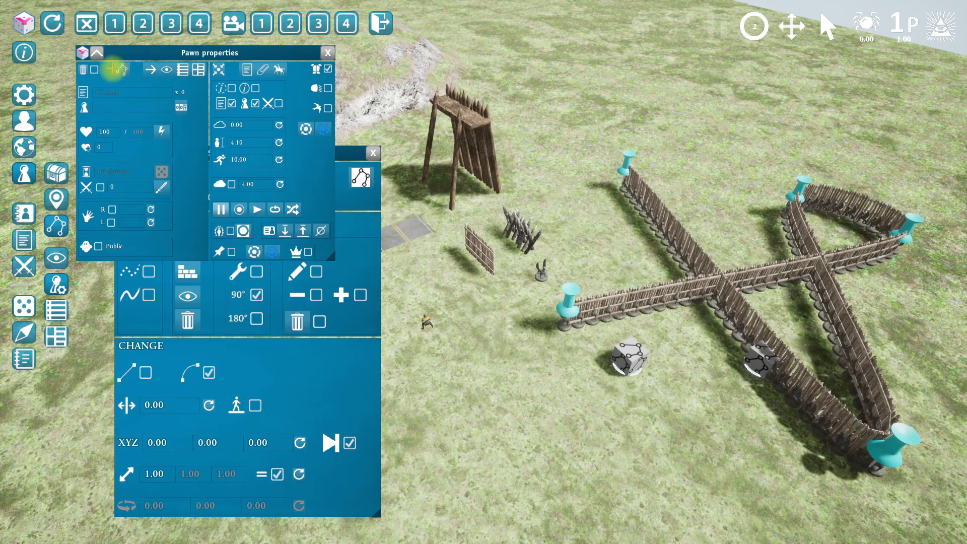
left_click(95, 69)
key("Delete")
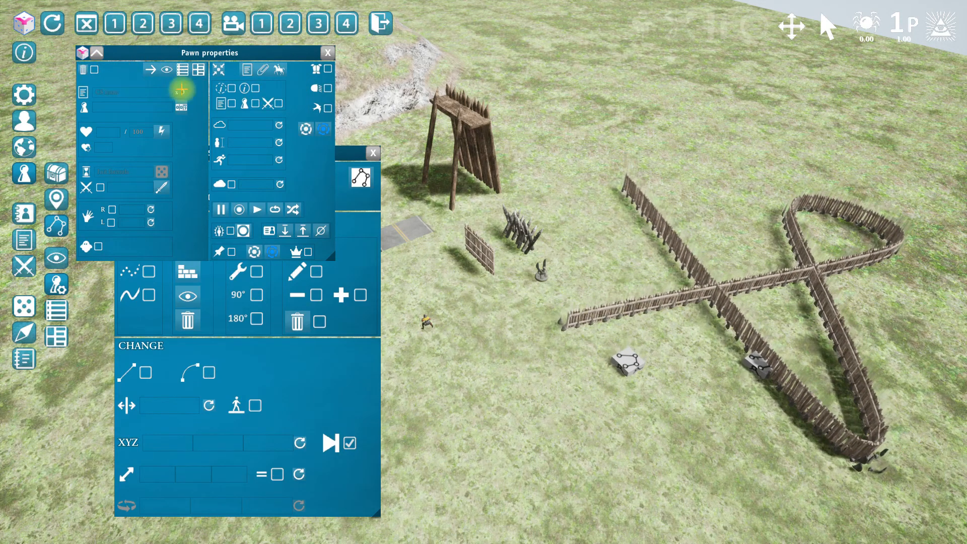
left_click(329, 56)
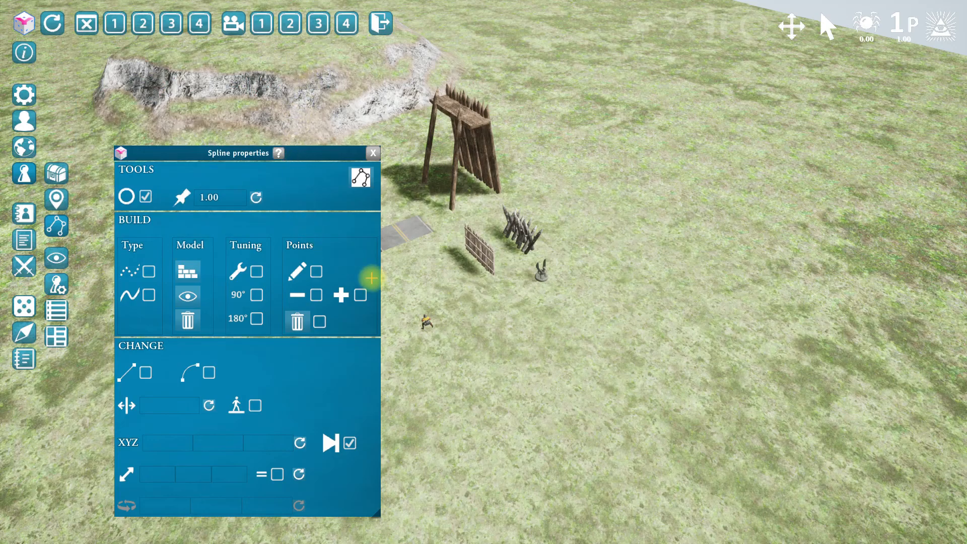
middle_click_drag(626, 330, 612, 329)
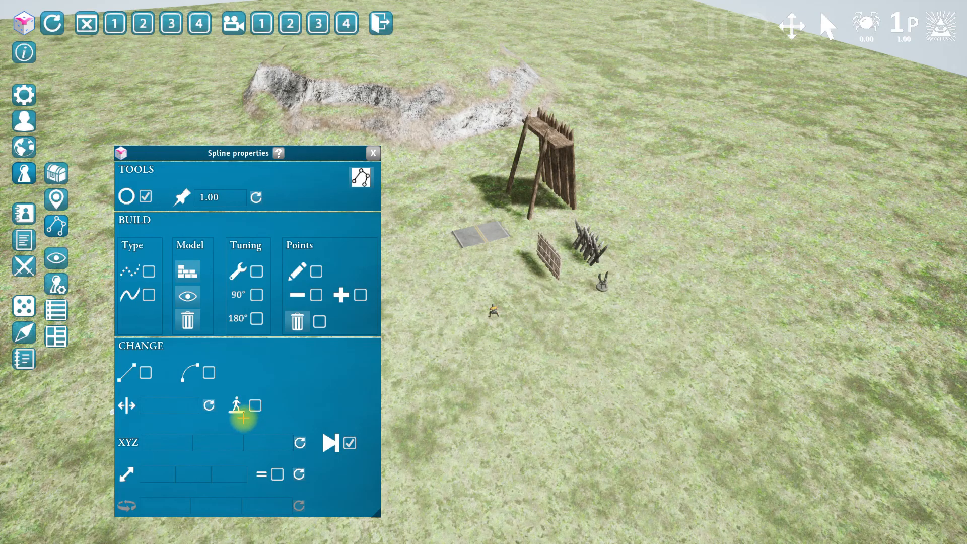
mouse_move(242, 415)
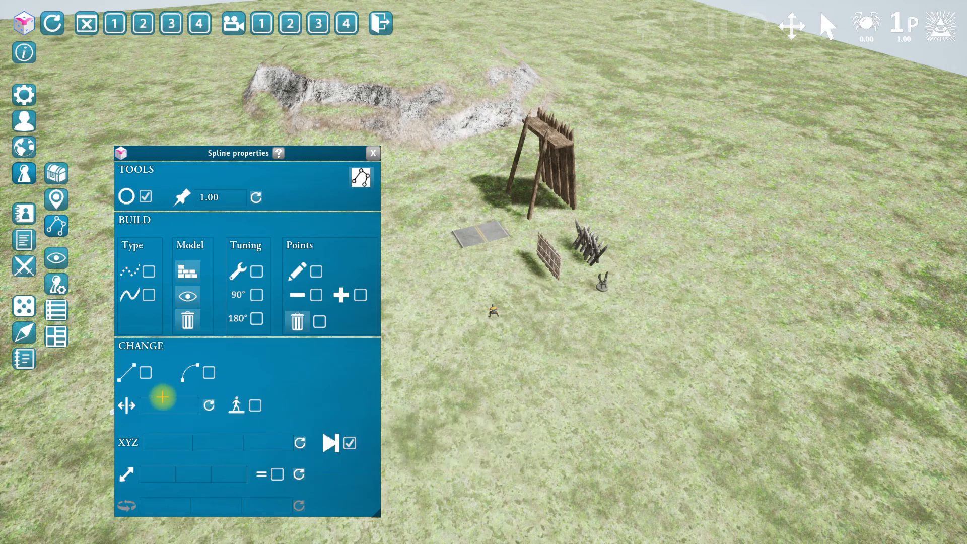
mouse_move(198, 409)
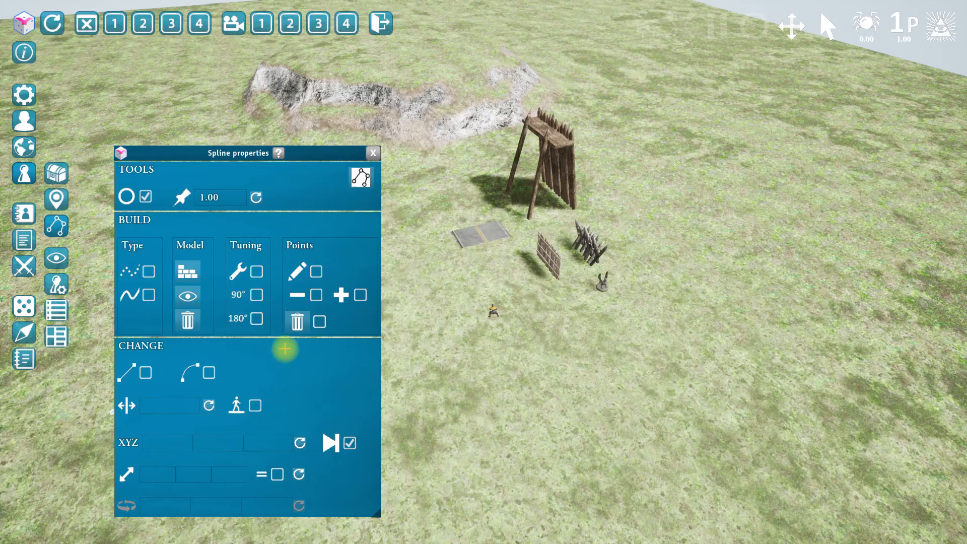
Create three new spline pawns in a row on the grass in front of the model objects
right_click_drag(566, 397, 523, 389)
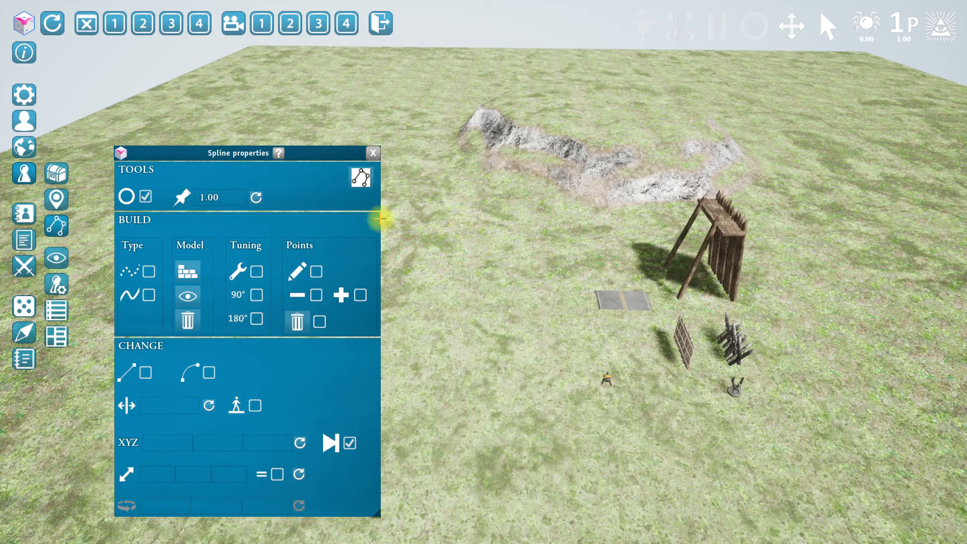
left_click(361, 177)
left_click(404, 326)
left_click(637, 446)
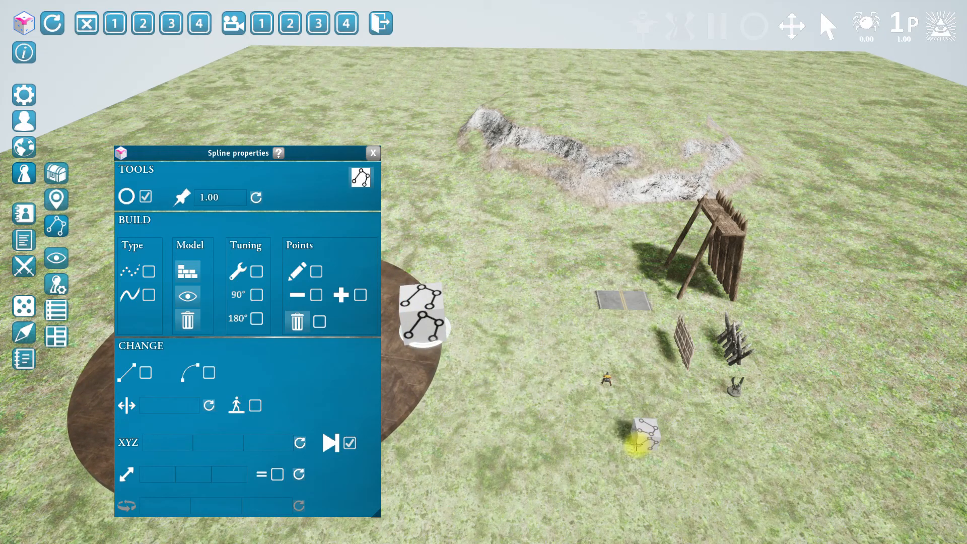
left_click(723, 452)
left_click(824, 450)
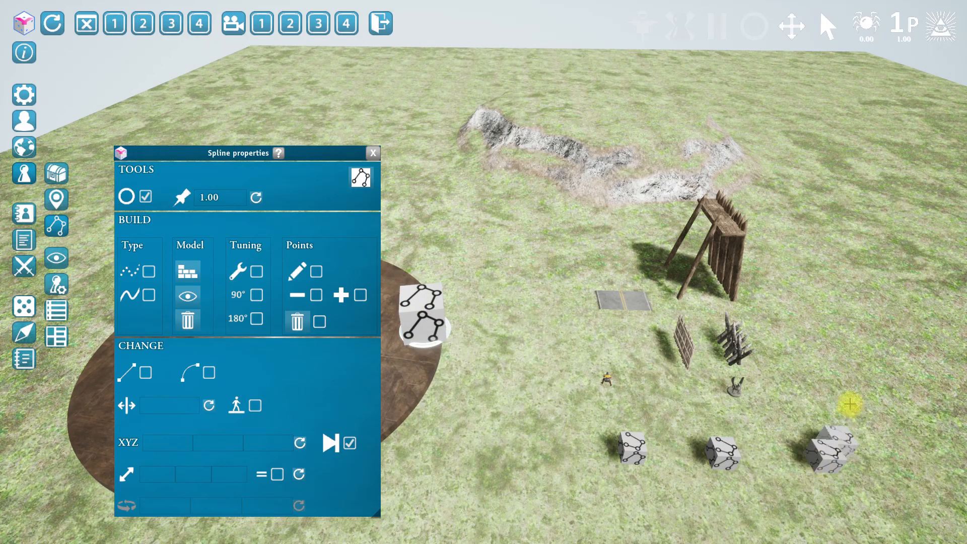
right_click(860, 367)
Apply the tall wooden palisade as the model of the first spline in the row
left_click(637, 441)
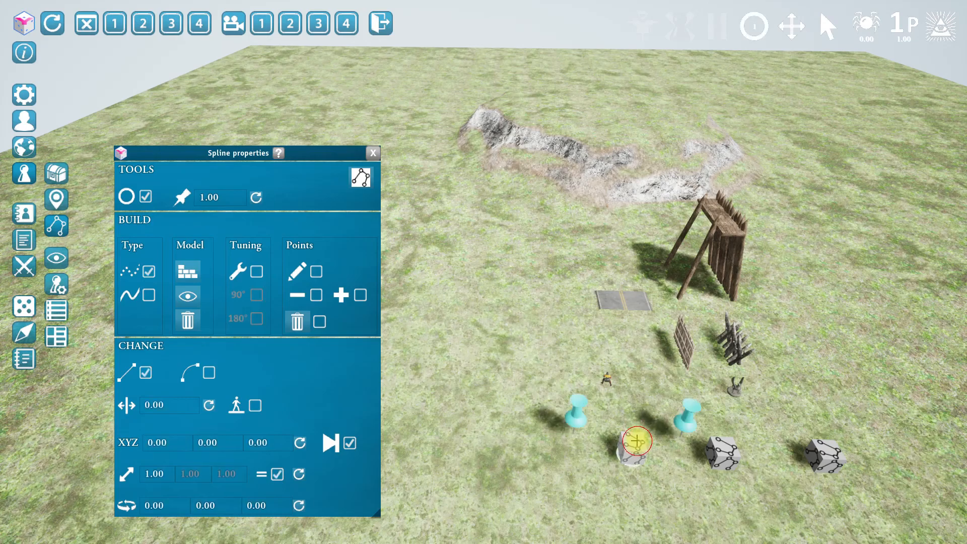
left_click(712, 248)
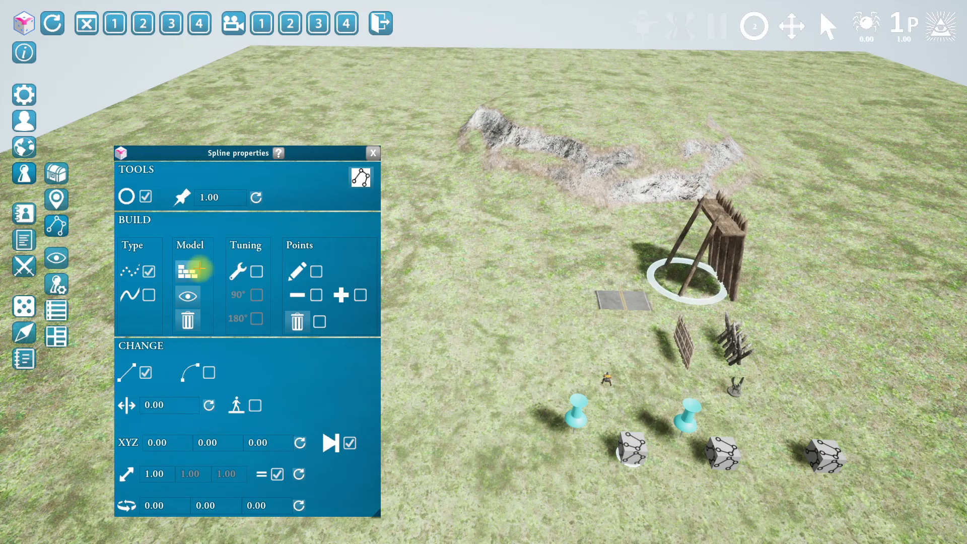
left_click(187, 271)
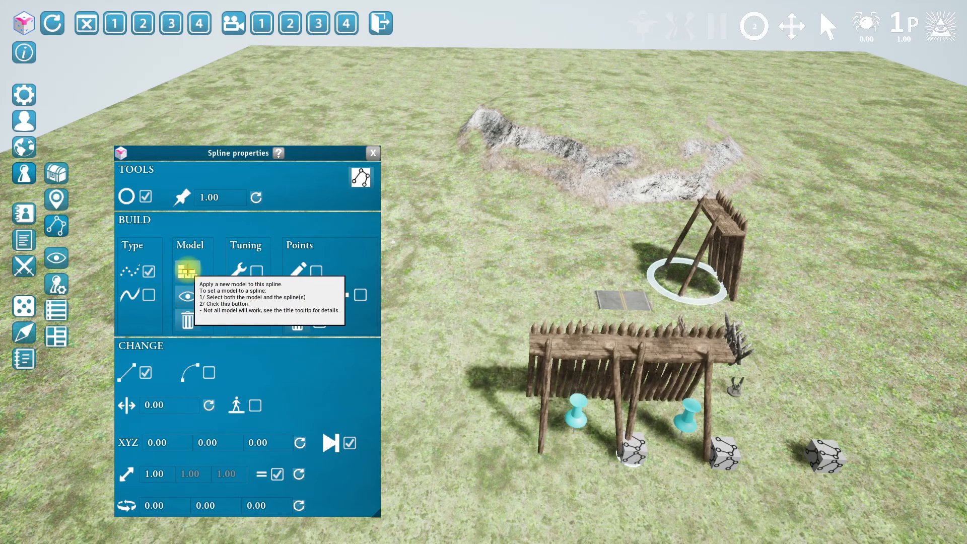
Switch the palisade spline to the continuous curve type, turn its model with the 90° tuning, and disable the extra end model
left_click(148, 295)
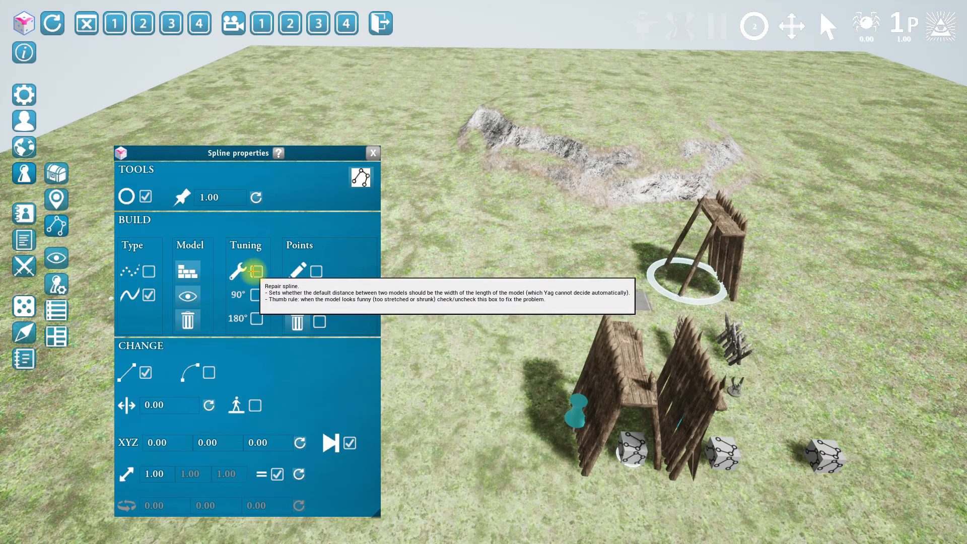
left_click(254, 272)
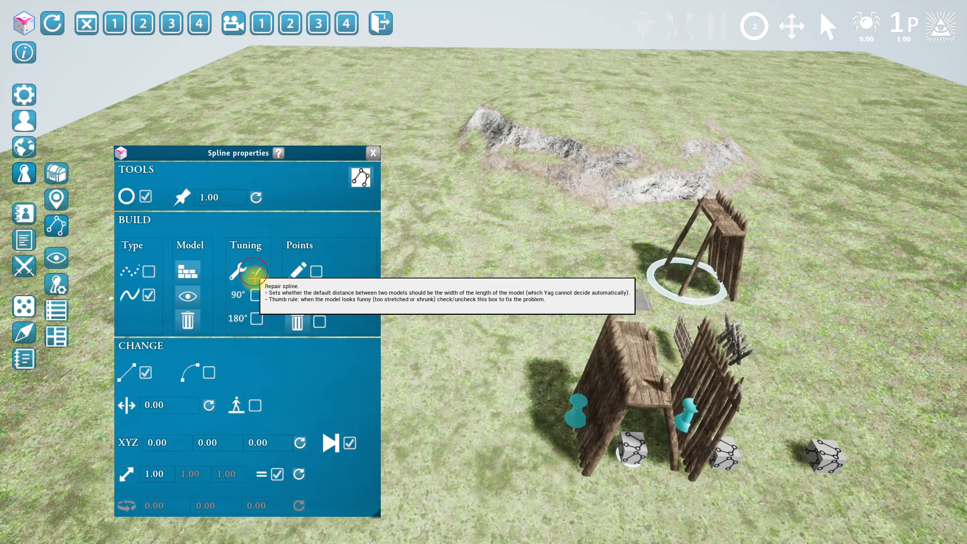
left_click(254, 272)
left_click(254, 294)
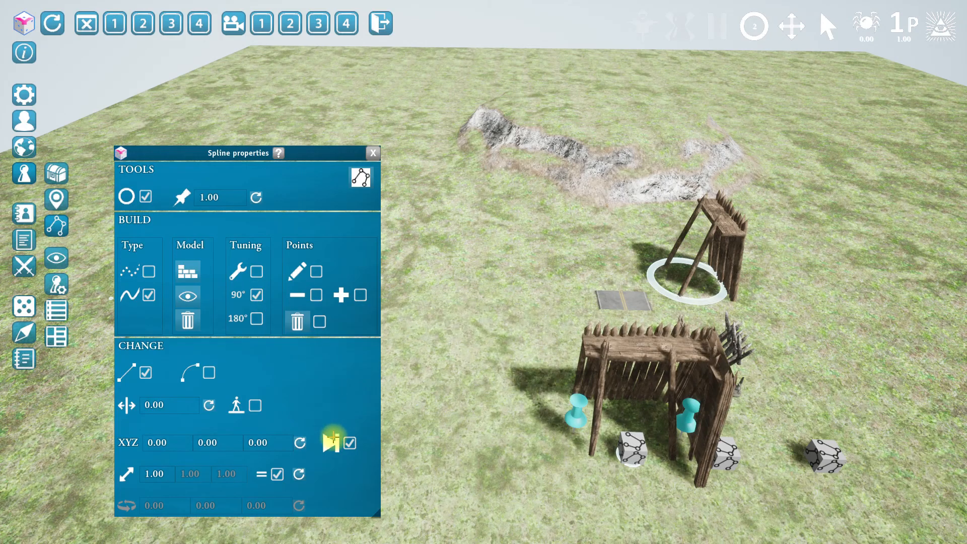
left_click(350, 443)
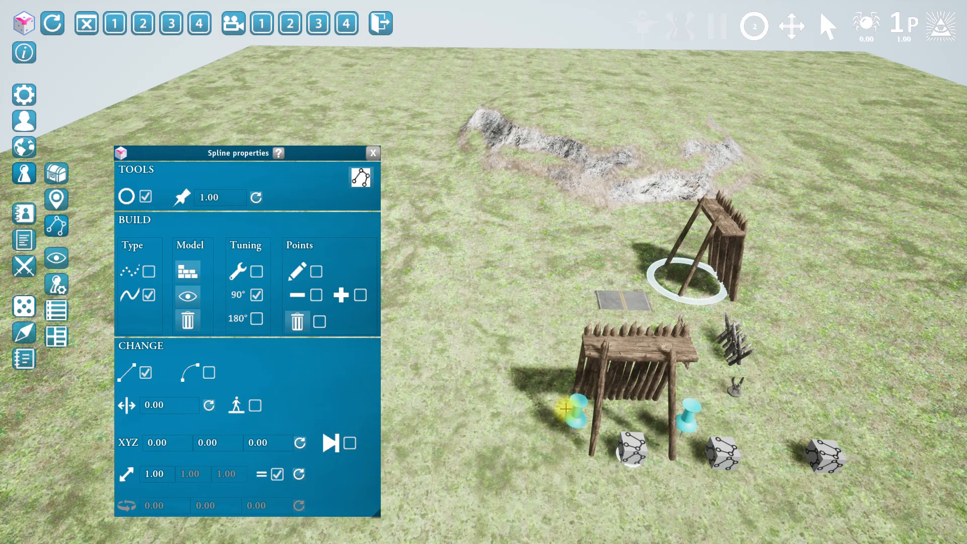
Apply the small horned model to the second spline and the spiked barricade model to the third spline
right_click_drag(567, 409, 557, 422)
scroll(562, 417, "down", 2)
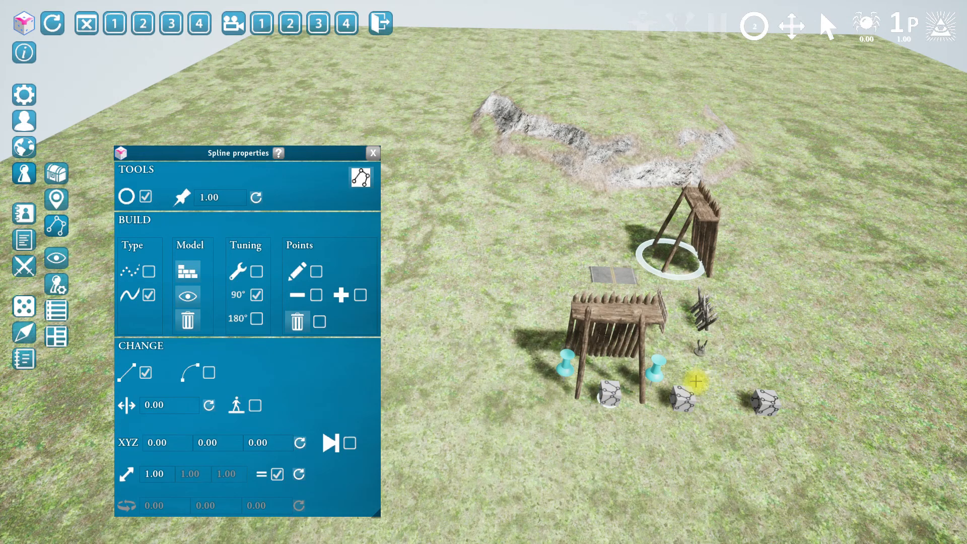
left_click(689, 395)
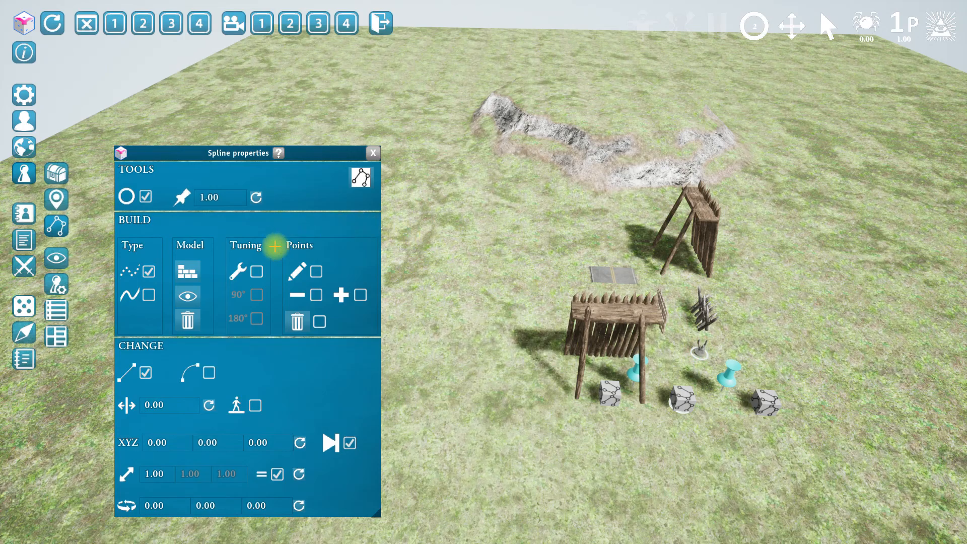
left_click(188, 271)
left_click(774, 398)
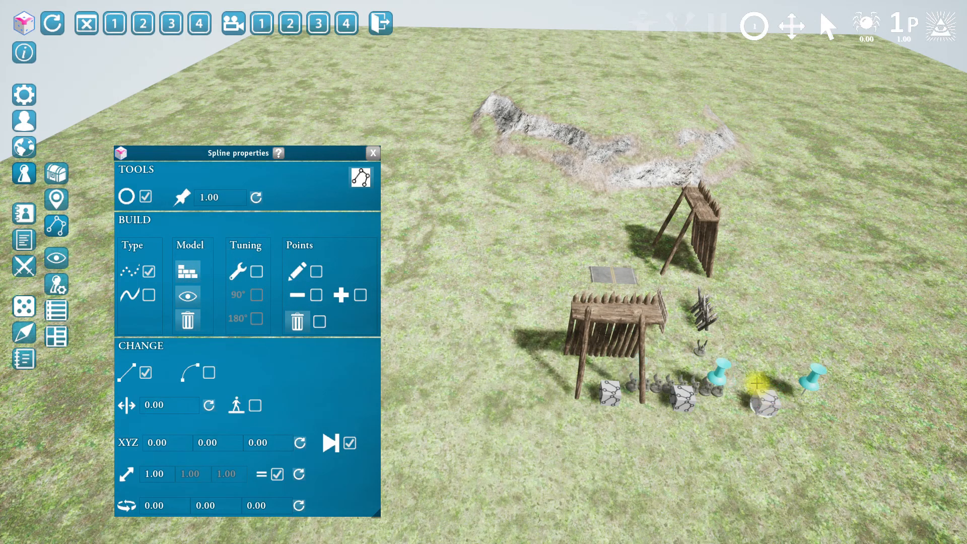
left_click(199, 277)
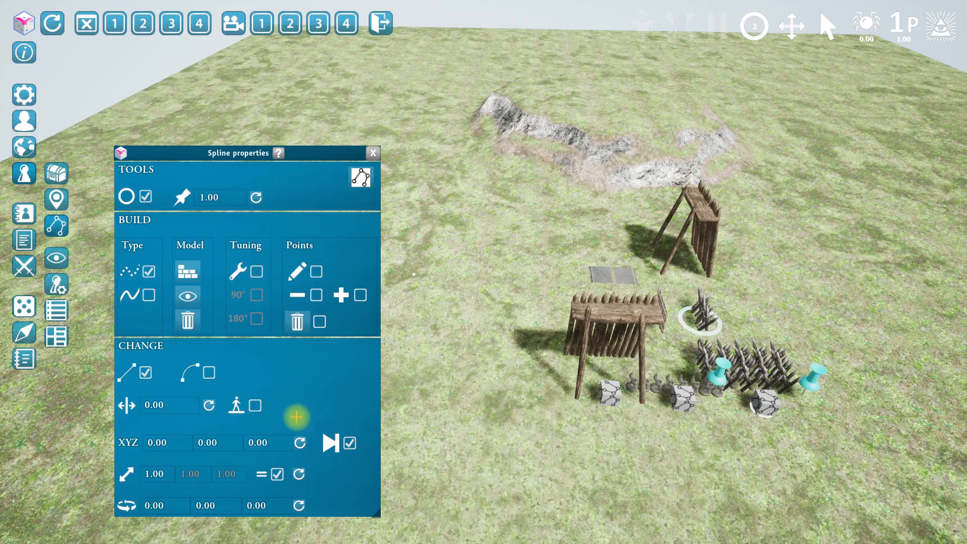
Enable the repair tuning on the spiked barricade spline and set its model rotation yaw to 90
left_click(259, 272)
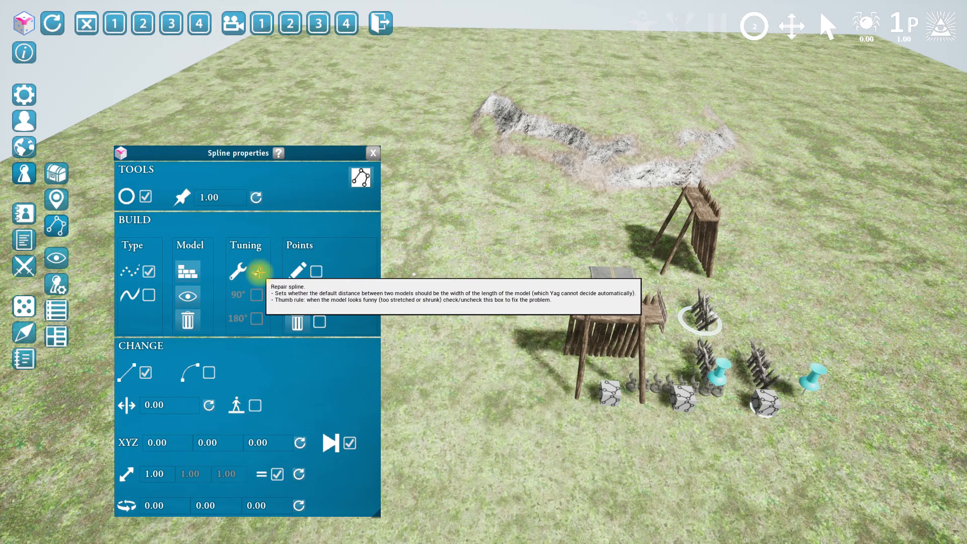
left_click(260, 505)
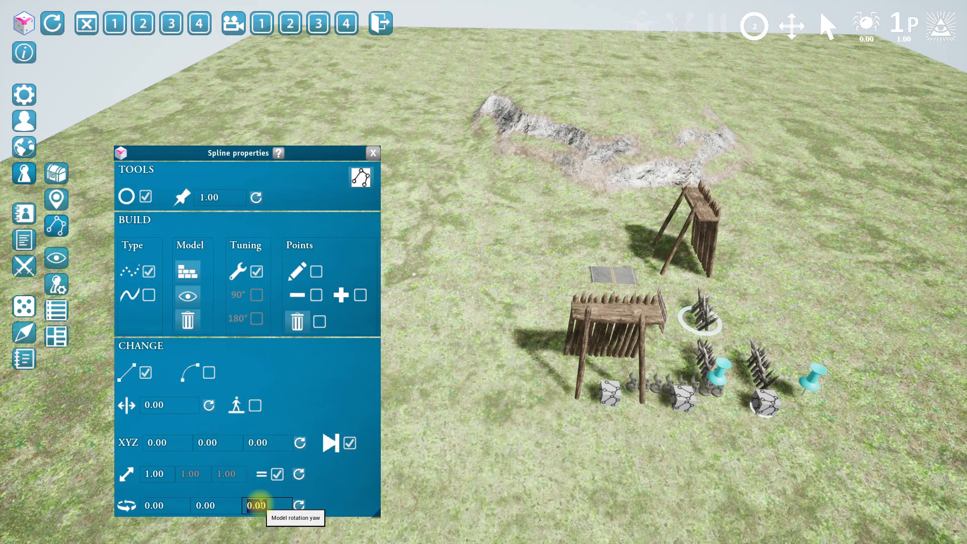
type("90")
key("Return")
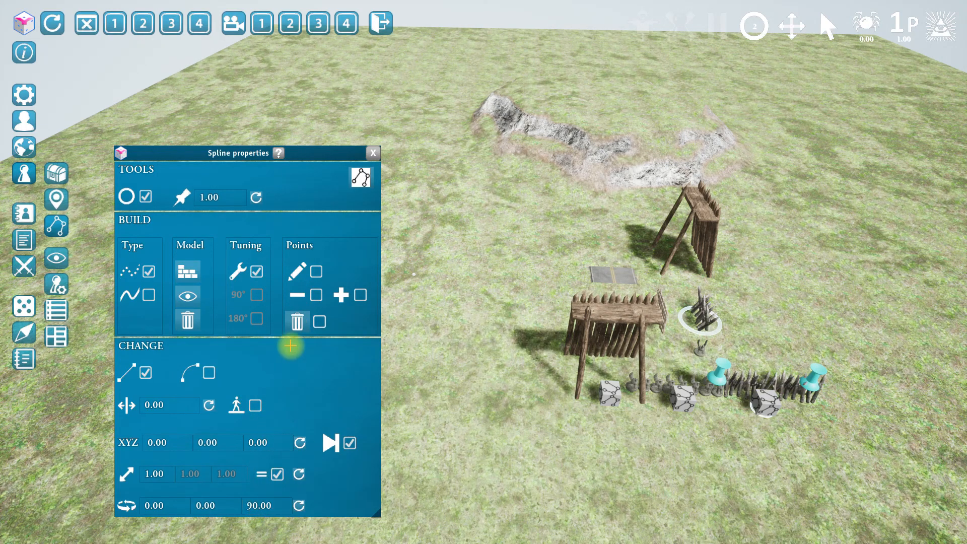
Move the palisade spline's two control points to the far side of the field so the wall runs away from the camera
mouse_move(477, 305)
right_mouse_down()
mouse_move(458, 313)
mouse_move(471, 305)
right_mouse_up()
scroll(470, 305, "down", 5)
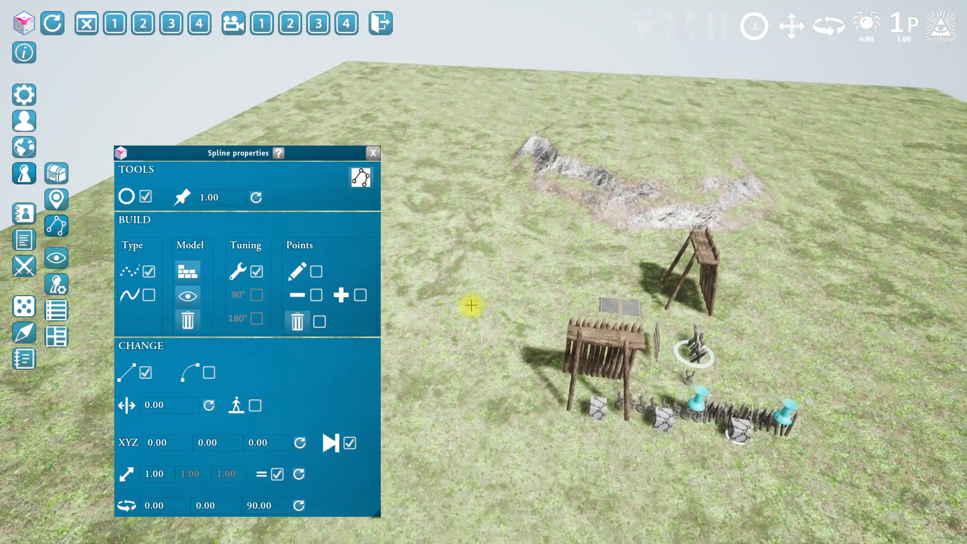
left_click(583, 404)
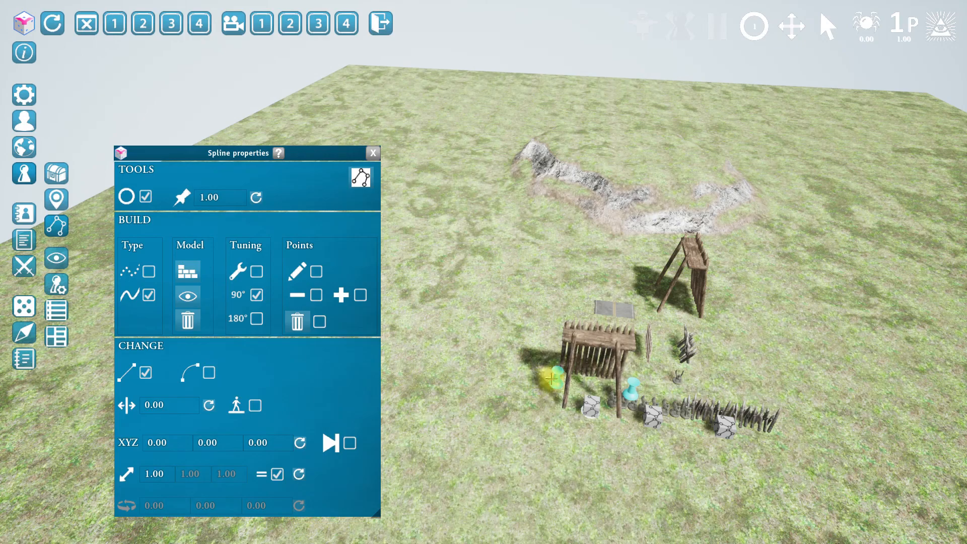
left_click_drag(551, 378, 405, 392)
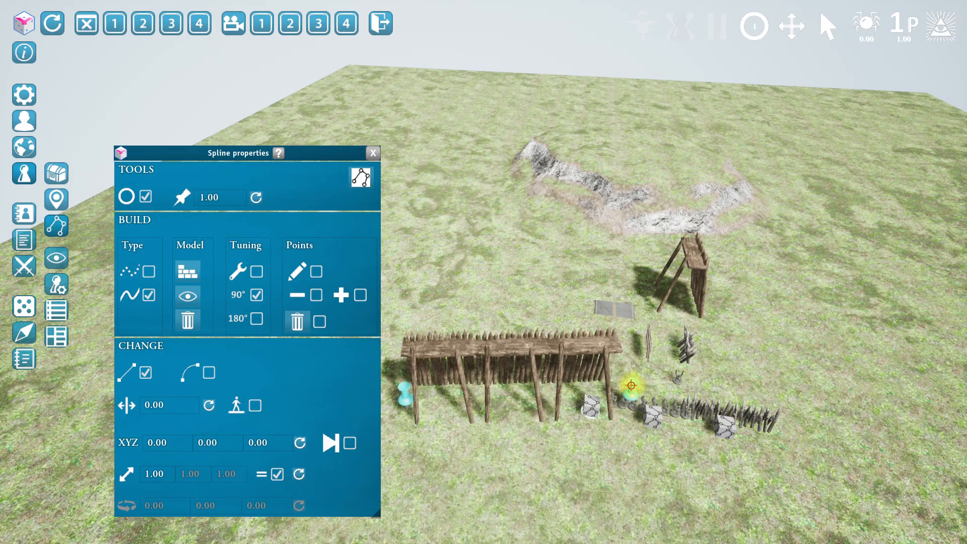
left_click_drag(631, 385, 410, 180)
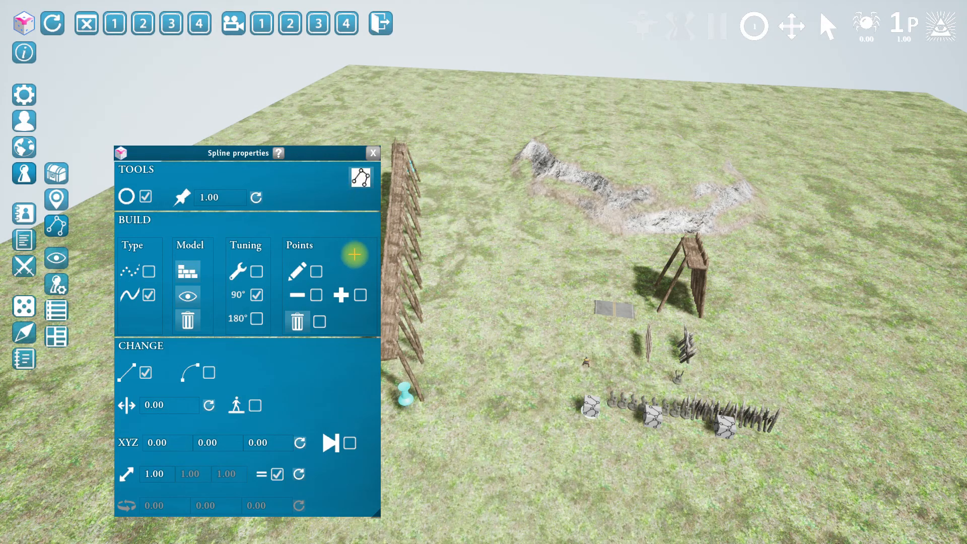
Record three more points for the palisade spline to enclose the rock formation, and make its path curved
left_click(316, 271)
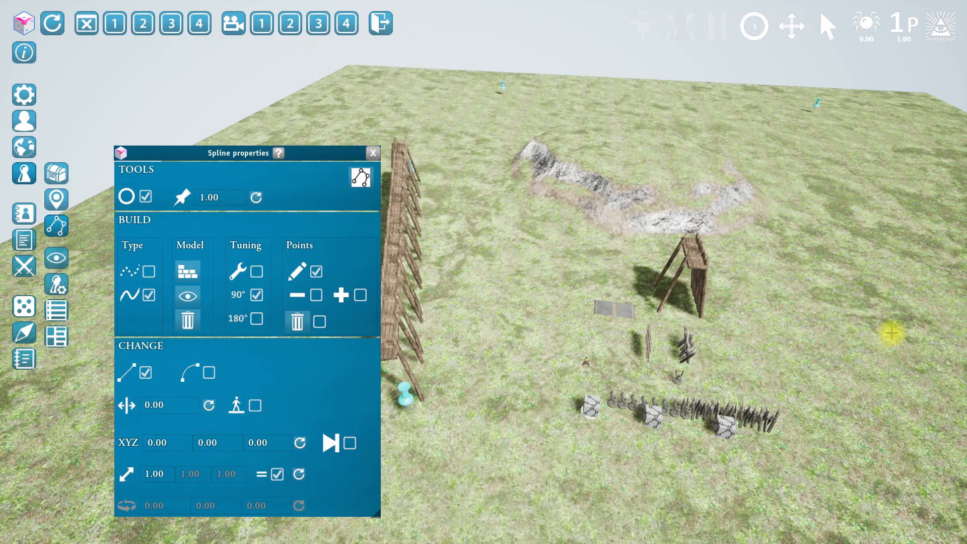
left_click(317, 272)
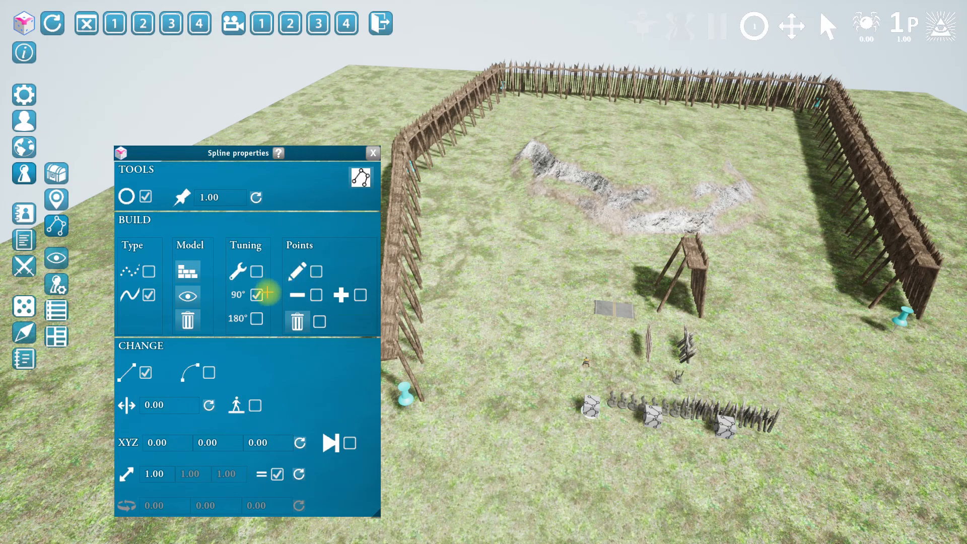
left_click(209, 373)
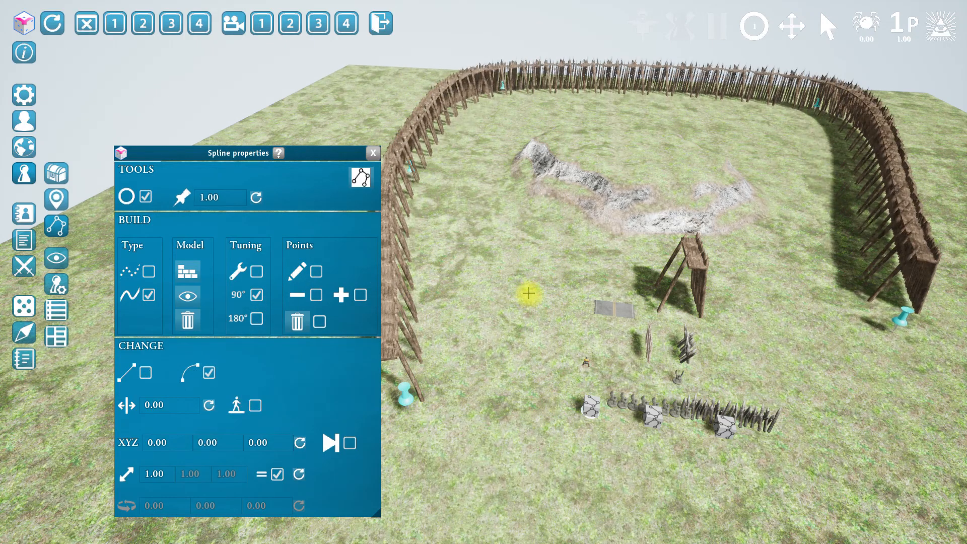
Select all three splines together and nudge the palisade's near control point so the other two follow its path
mouse_move(510, 326)
right_mouse_down()
mouse_move(493, 309)
mouse_move(503, 317)
right_mouse_up()
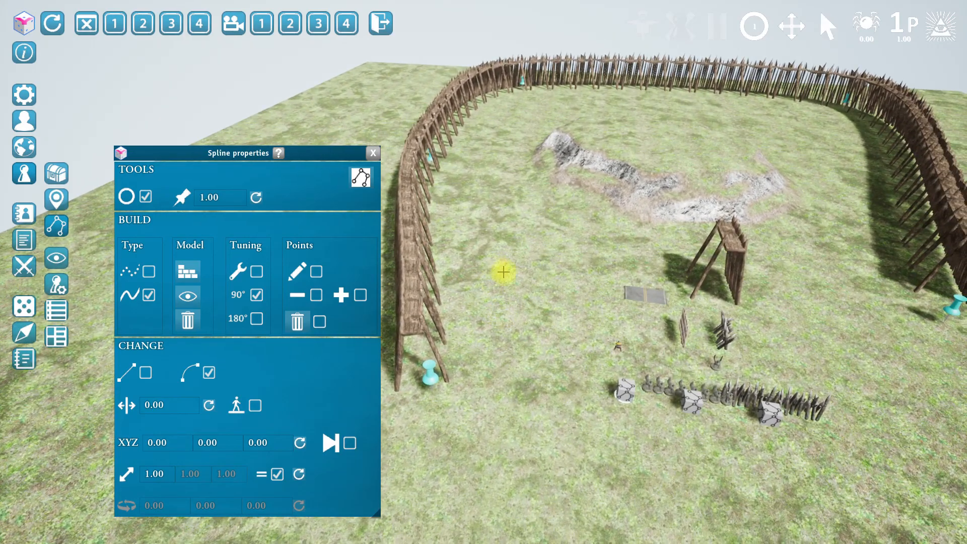
left_click(691, 401)
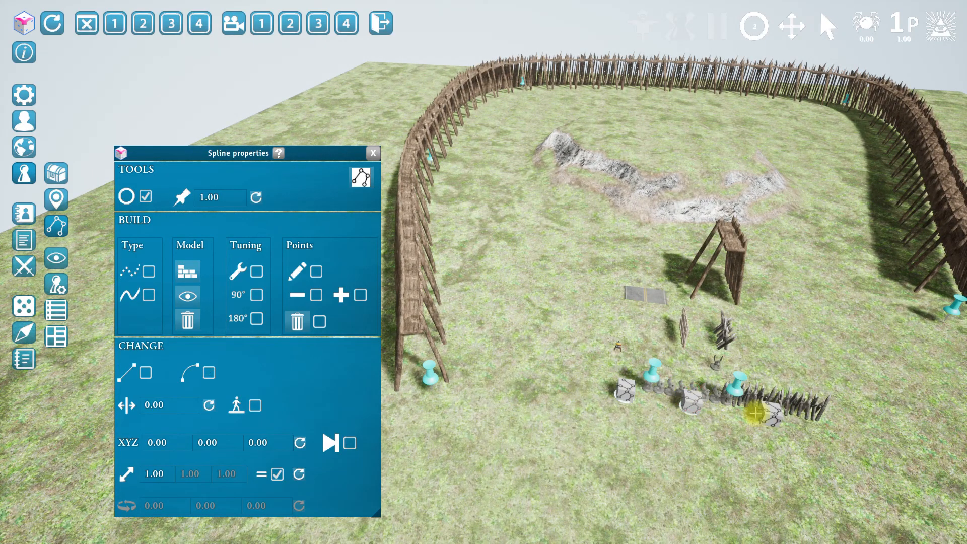
left_click(774, 415)
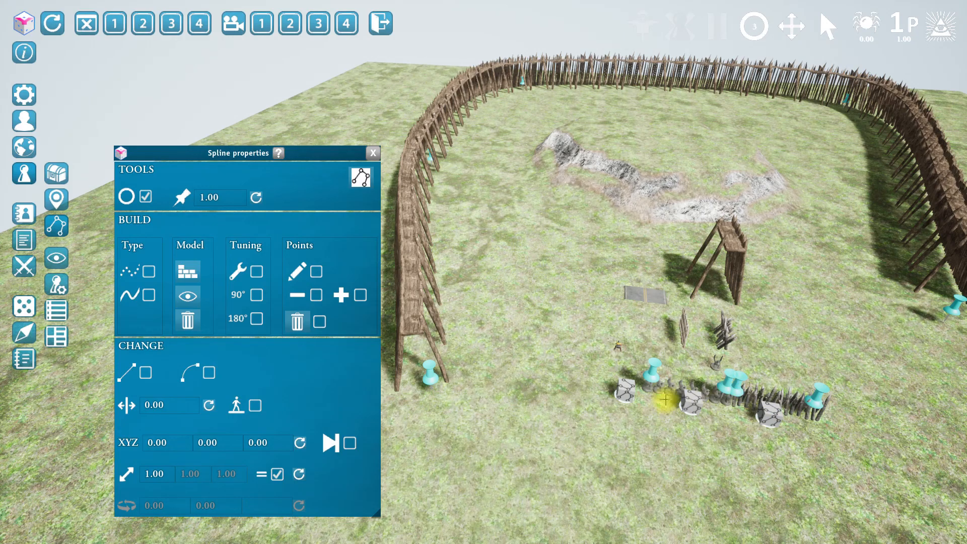
left_click(425, 401)
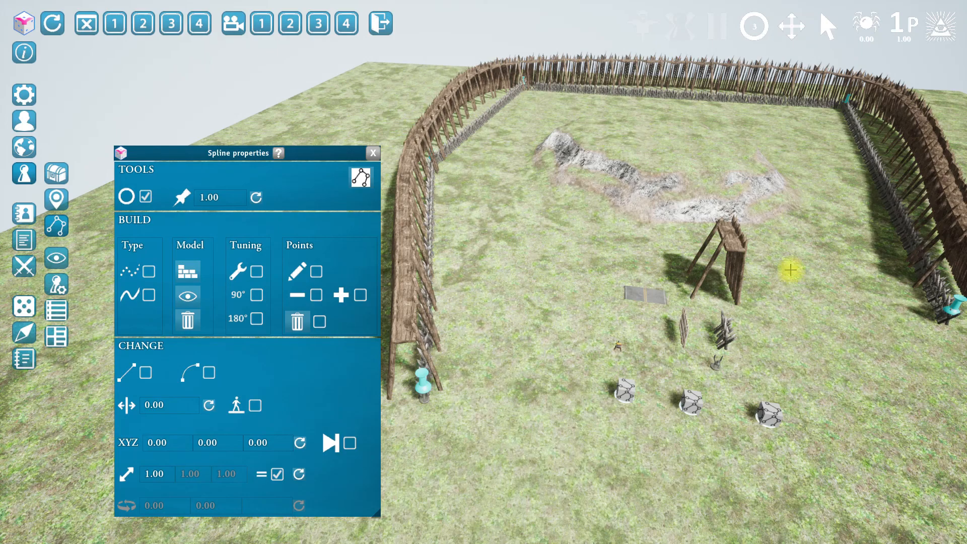
Make the paths of the horned-model spline and the spiked barricade spline curved, one after the other
left_click(690, 398)
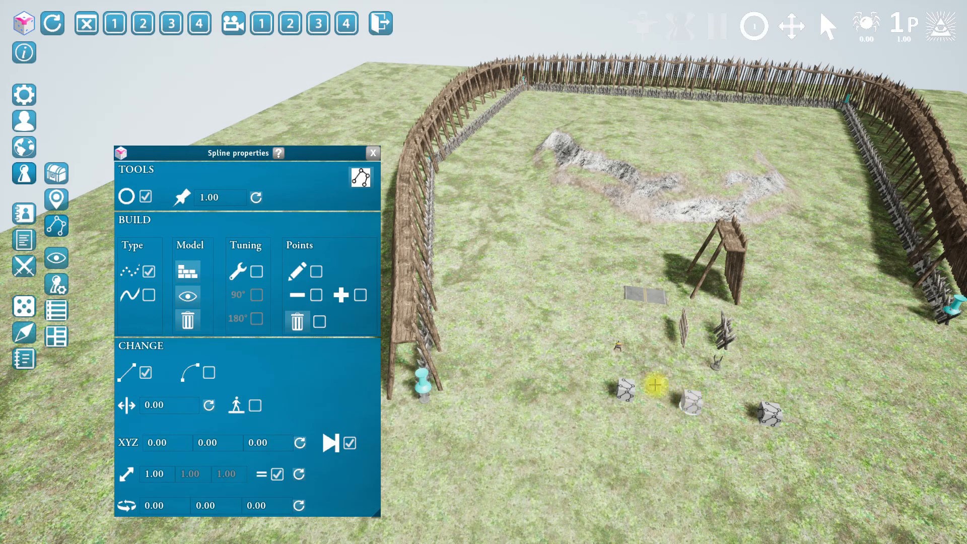
left_click(209, 373)
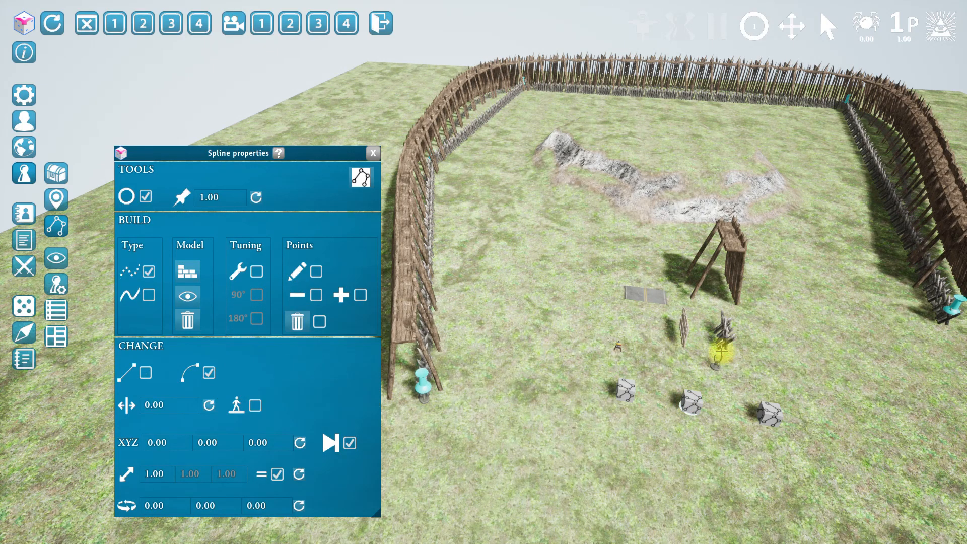
left_click(770, 412)
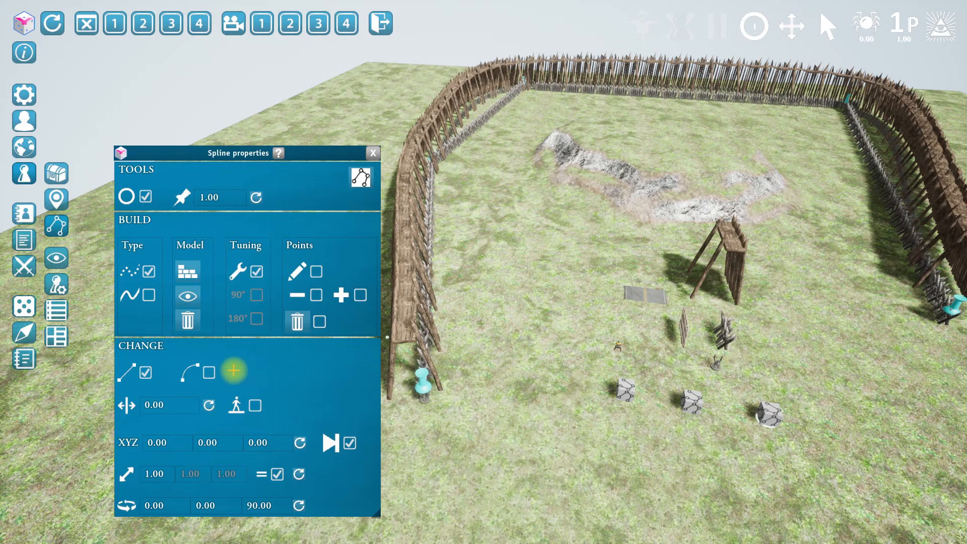
left_click(210, 373)
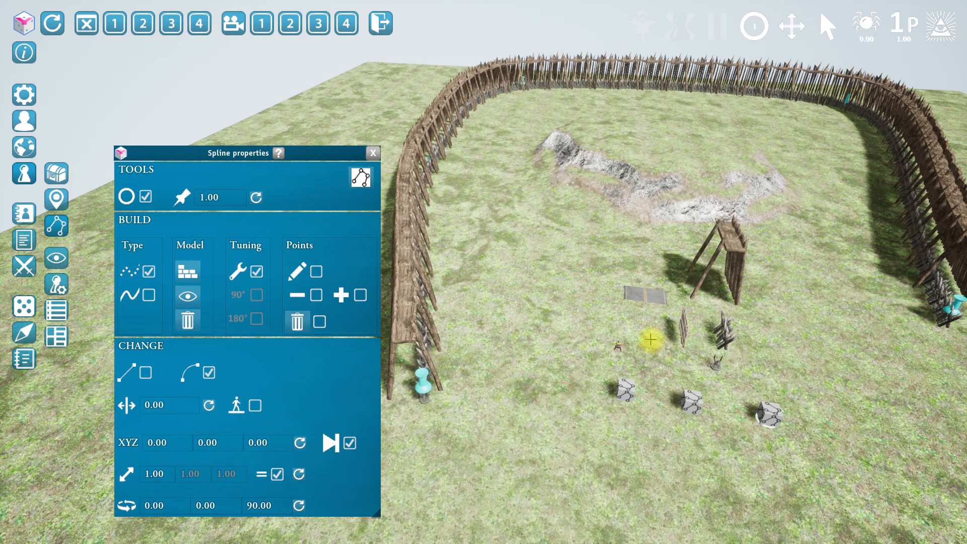
Select the horned-model spline and set its model Y offset to 7, after trying 70
right_click_drag(540, 351, 512, 335)
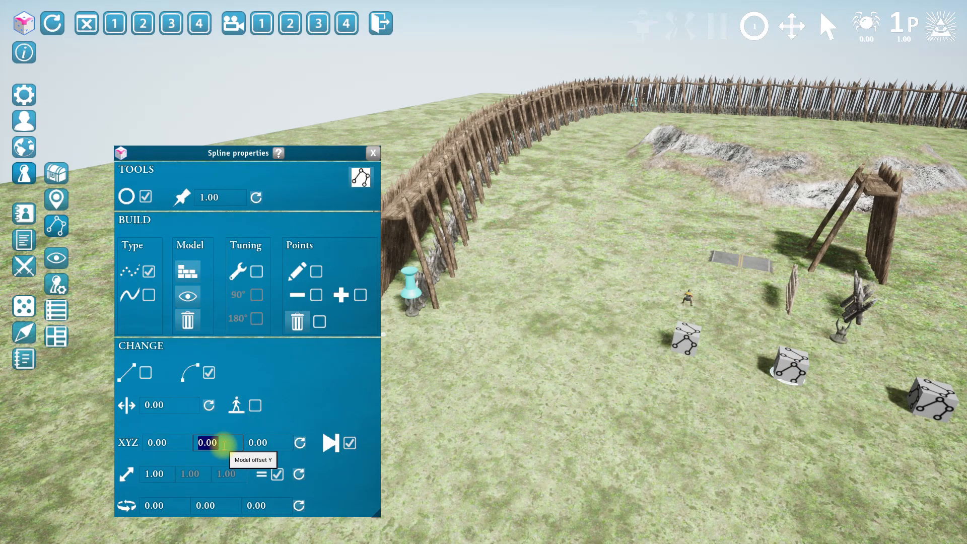
key("Return")
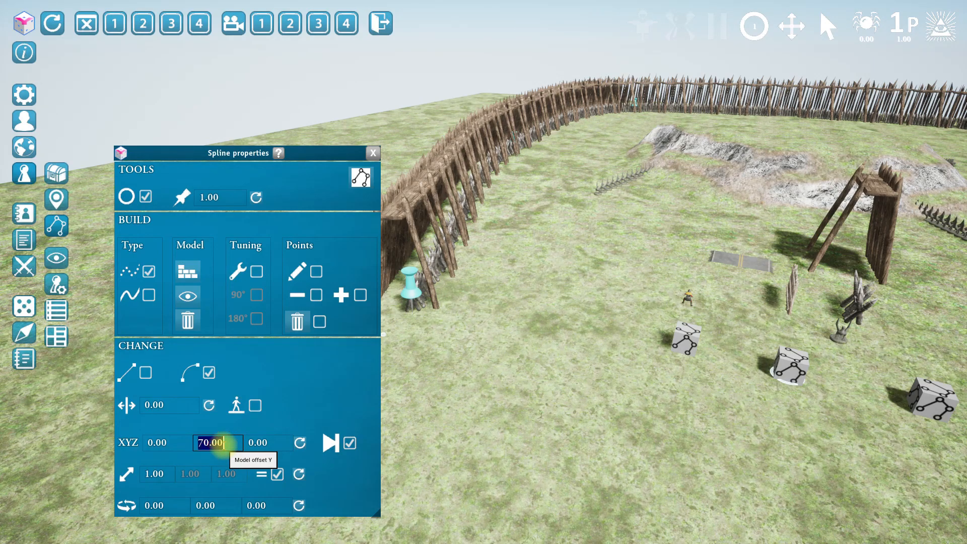
key("Return")
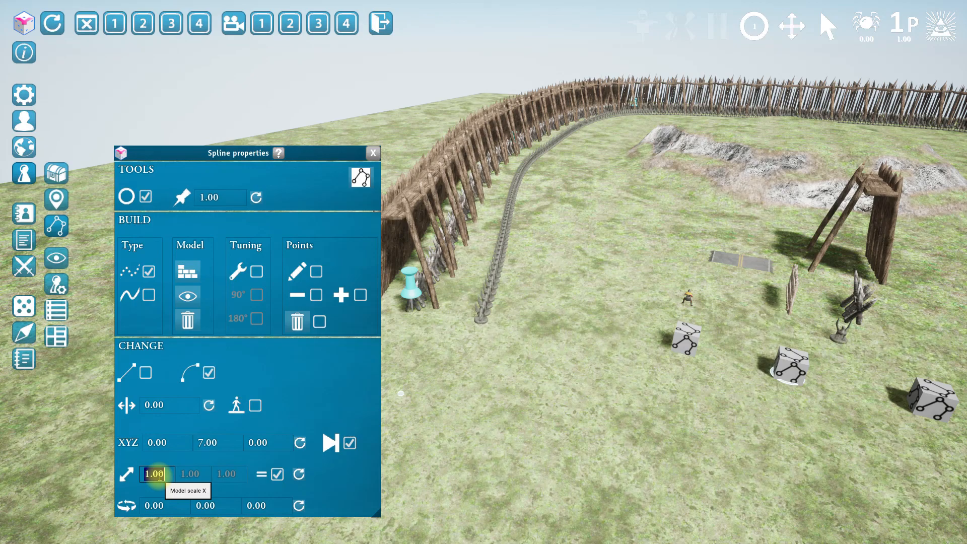
Scale the horned-model spline's models uniformly to 4, after trying 3, and set their rotation yaw to 90
key("Return")
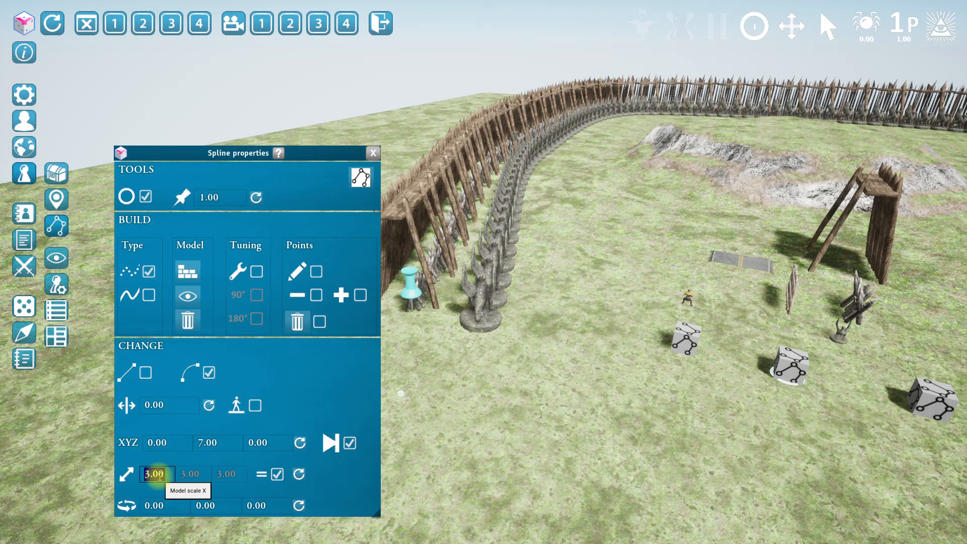
type("4")
key("Return")
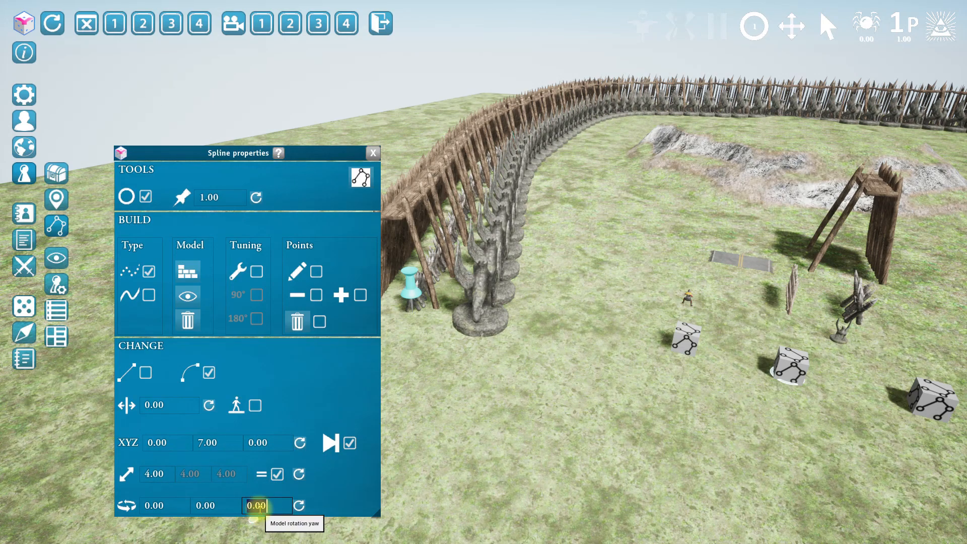
type("90")
key("Return")
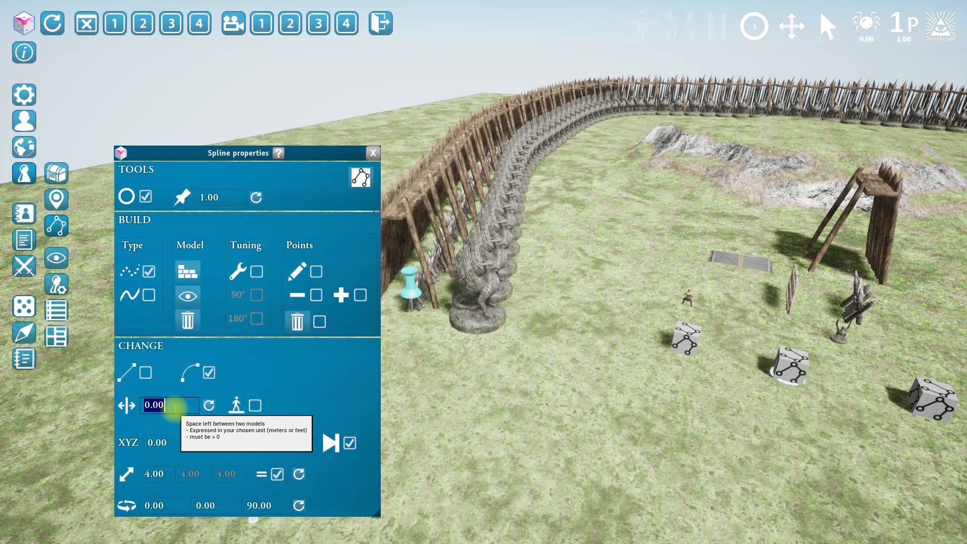
Set the space between the horned-model spline's models to 15
left_click(175, 409)
type("15")
key("Return")
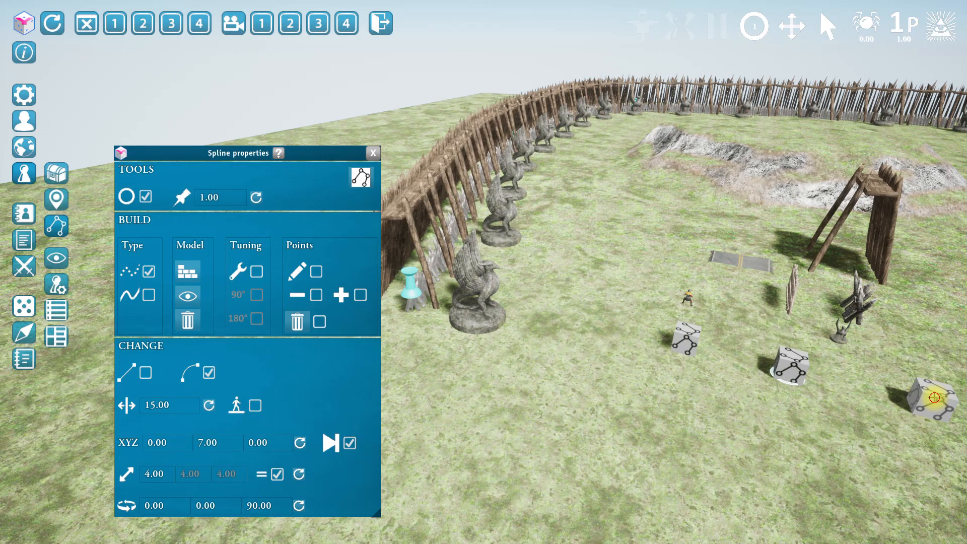
Select the spiked barricade spline and set its model Y offset to -10, after trying 10
left_click(935, 397)
mouse_move(570, 381)
right_mouse_down()
mouse_move(581, 385)
mouse_move(561, 373)
right_mouse_up()
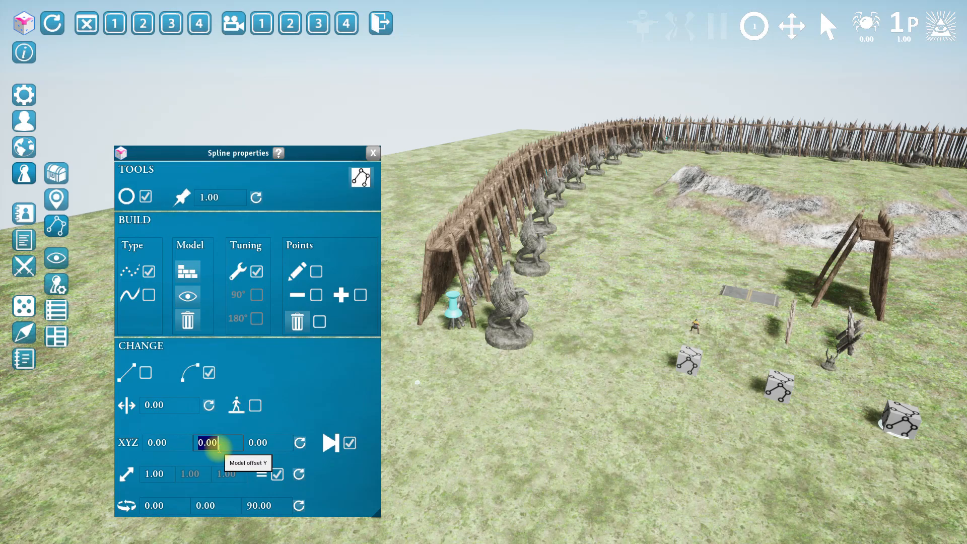
type("10")
key("Return")
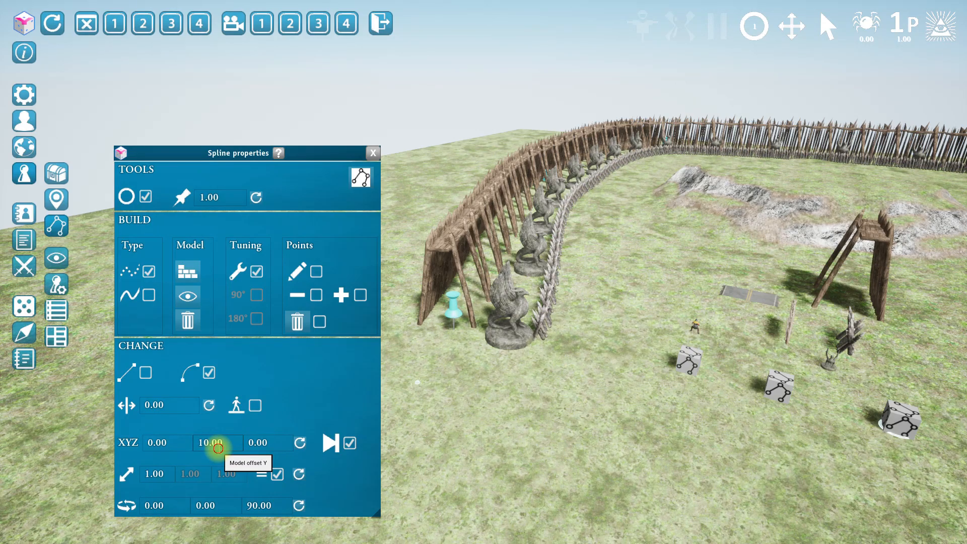
key("Return")
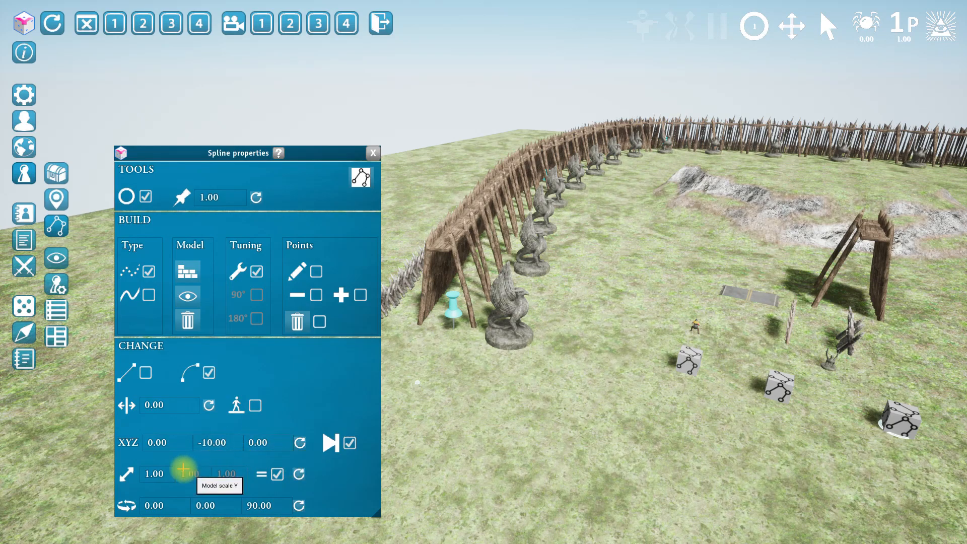
Scale the spiked barricade spline's models uniformly to 2
left_click(155, 474)
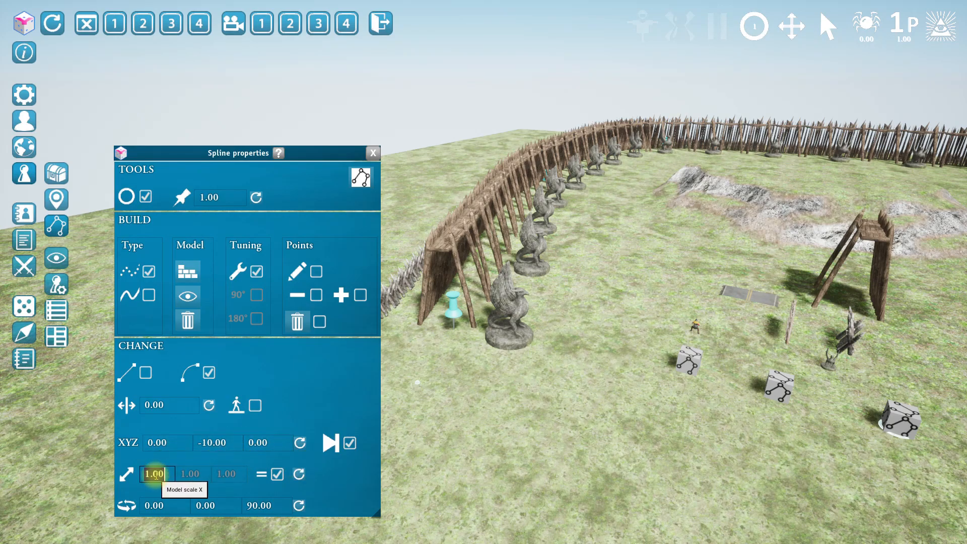
type("2")
key("Return")
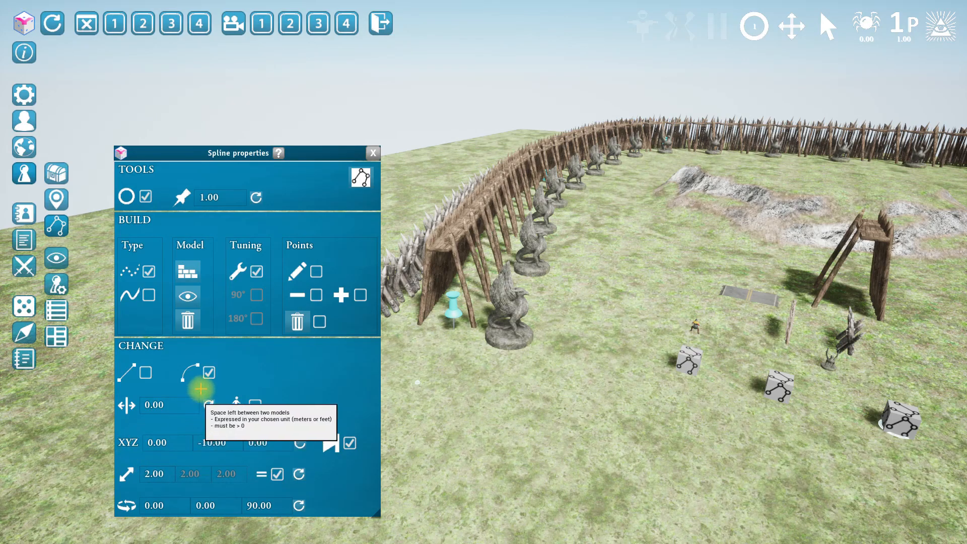
Set the space between the spiked barricade models to 10, after trying 3
right_click_drag(584, 406, 539, 393)
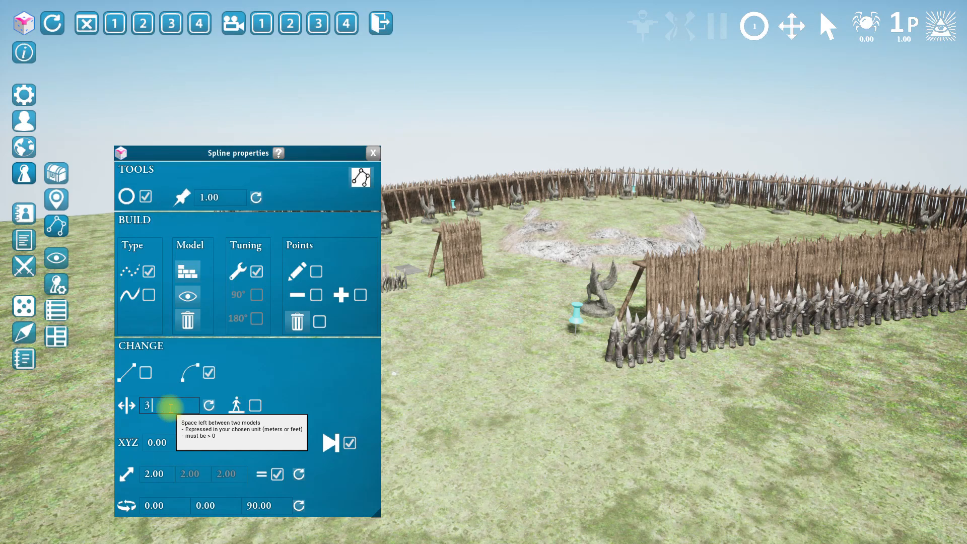
left_click(171, 408)
type("3")
key("Return")
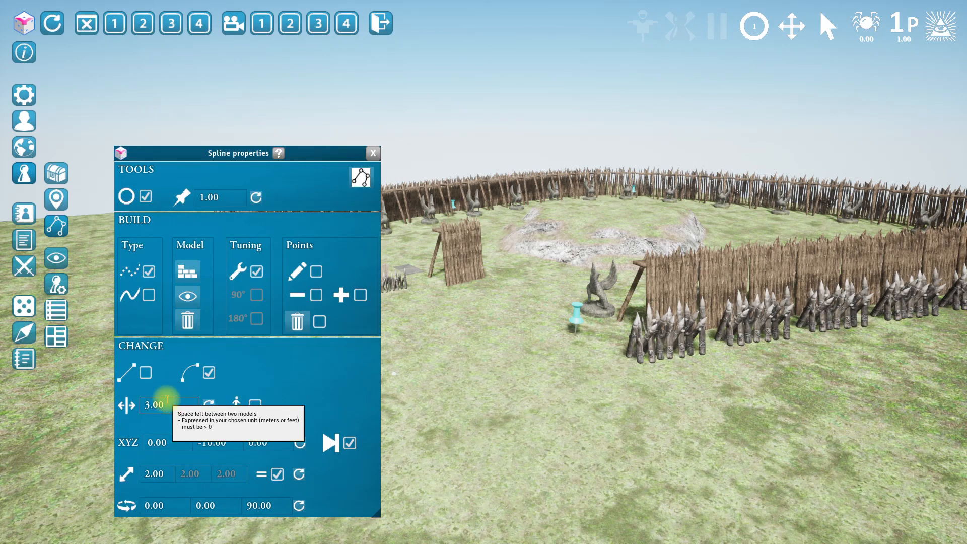
type("10")
key("Return")
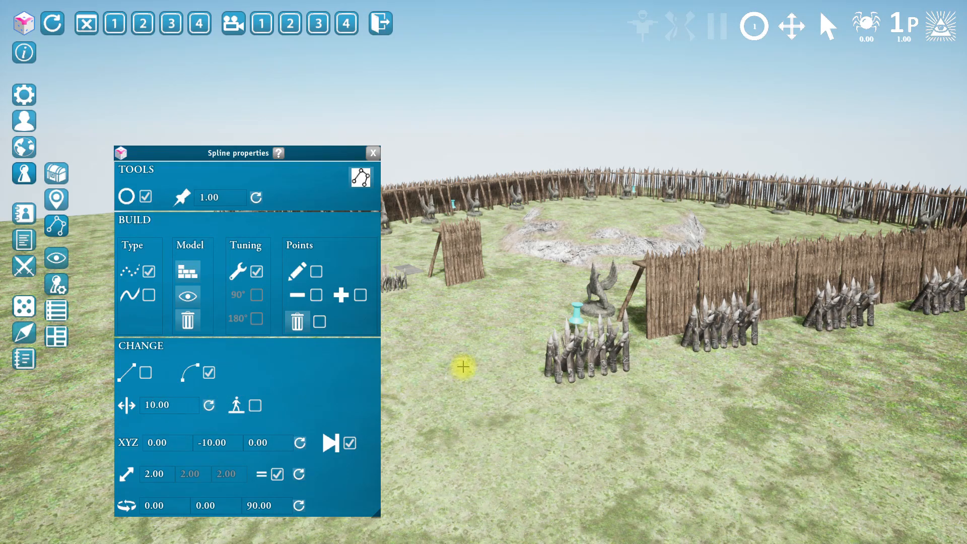
Select the palisade spline and make its models walkable for characters
right_click_drag(482, 377, 551, 395)
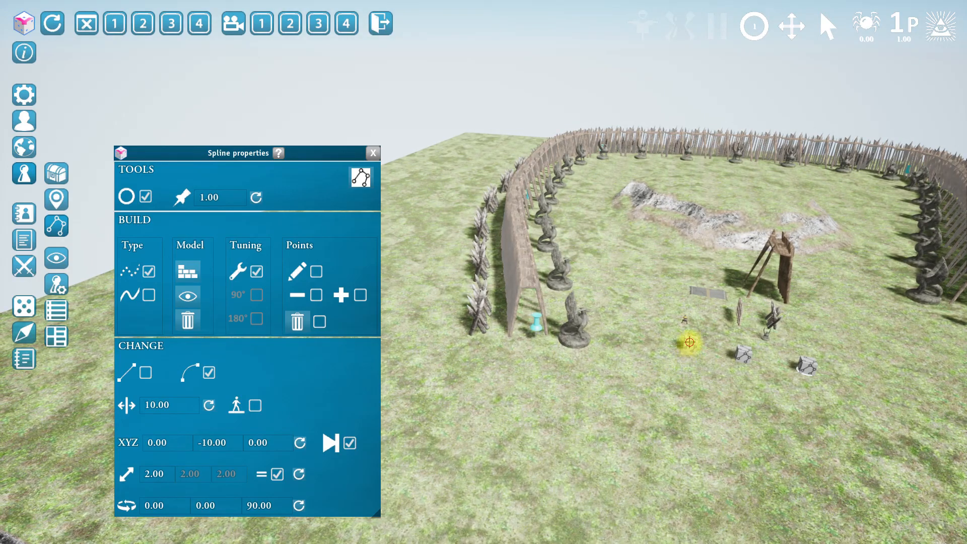
left_click(688, 344)
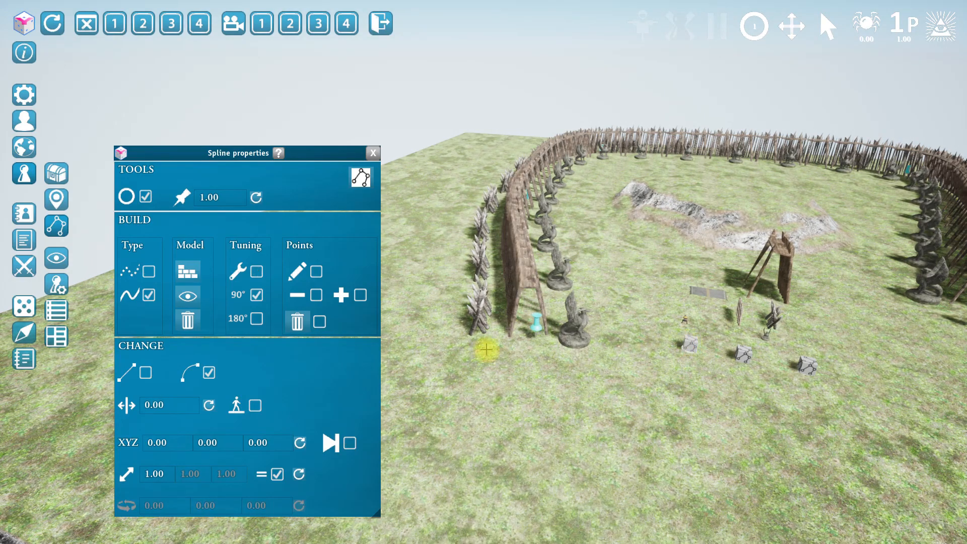
left_click(256, 405)
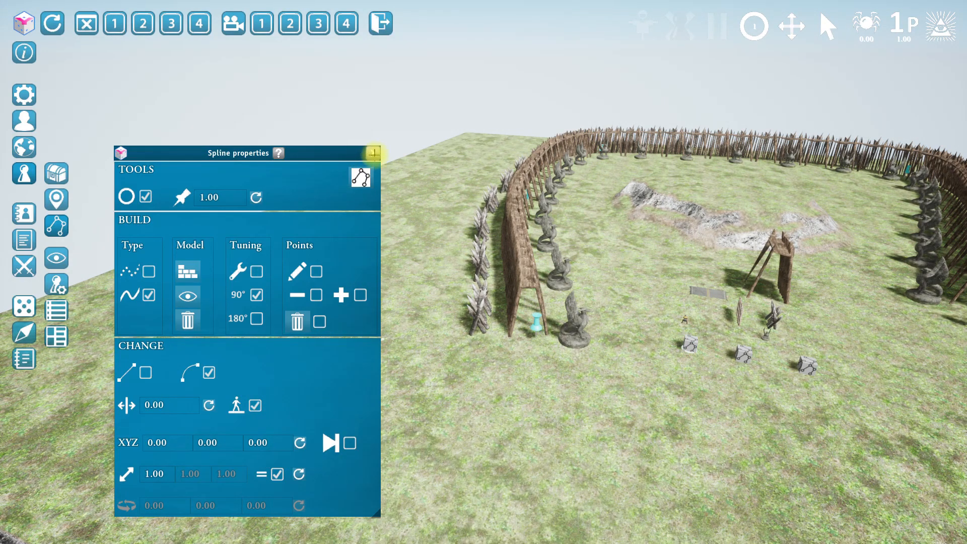
Hide the control cubes of the splines and close the spline properties
left_click(145, 197)
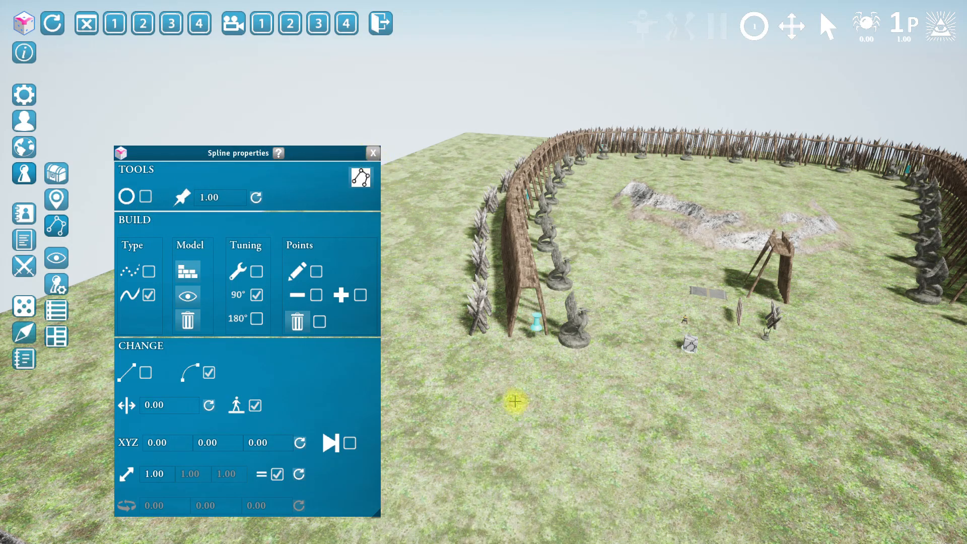
left_click(540, 401)
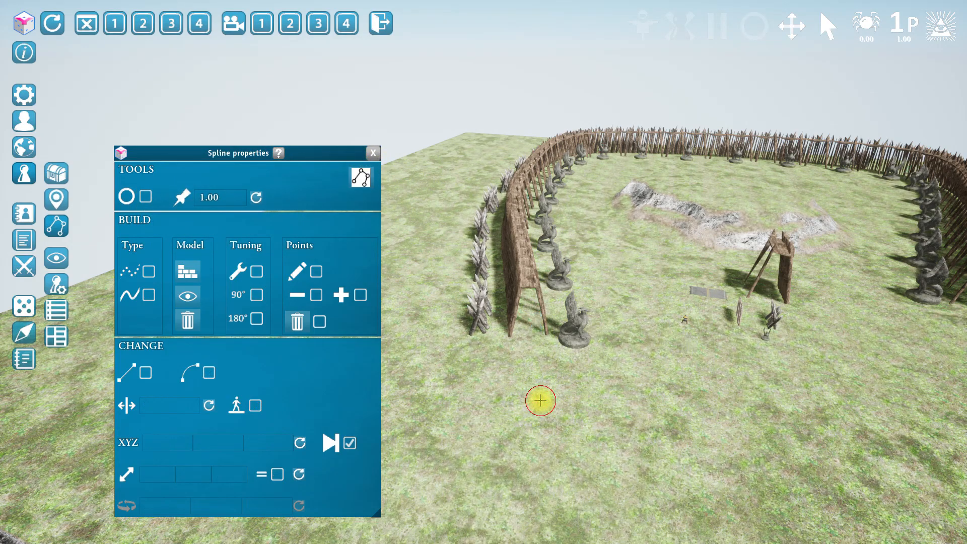
left_click(371, 153)
Select the small hooded character and place it on the palisade's walkway at the near end
mouse_move(467, 374)
right_mouse_down()
mouse_move(469, 346)
mouse_move(466, 372)
right_mouse_up()
key("w")
key("w")
key("s")
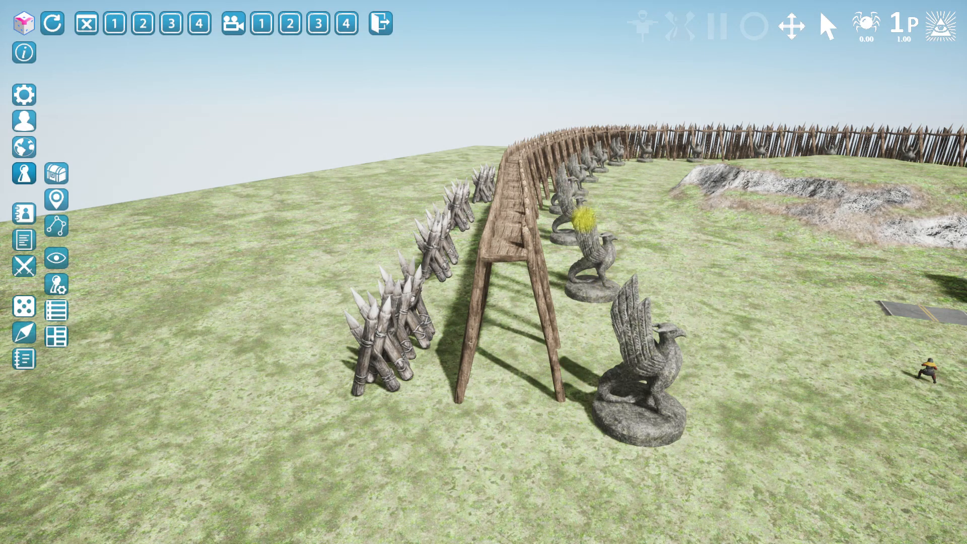
right_click_drag(456, 365, 471, 372)
key("w")
left_click(874, 375)
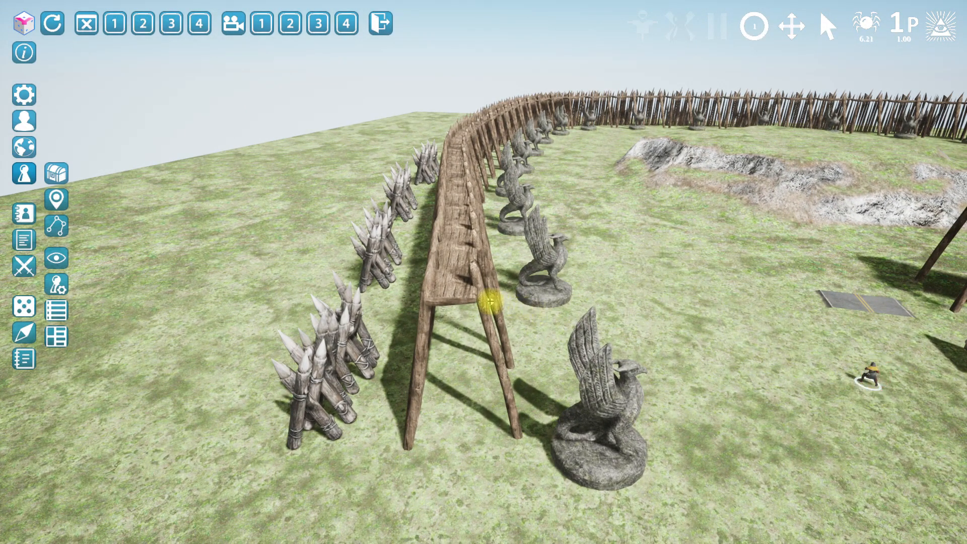
left_click(454, 283)
right_click_drag(465, 324, 549, 357)
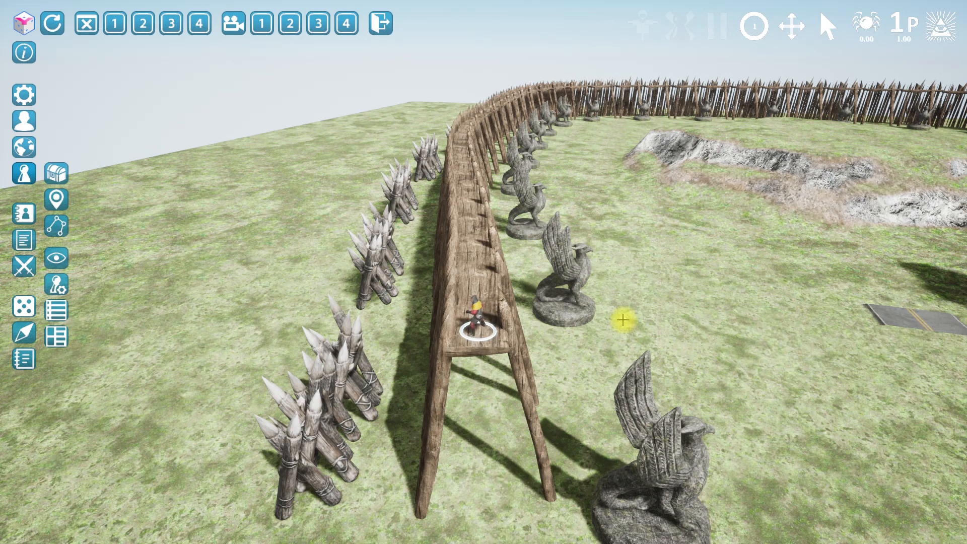
Switch to the third-person view and walk the character around the palisade, including a jump, to test the wall
key("p")
key("p")
left_click(619, 332)
right_click_drag(619, 333, 619, 332)
key("w")
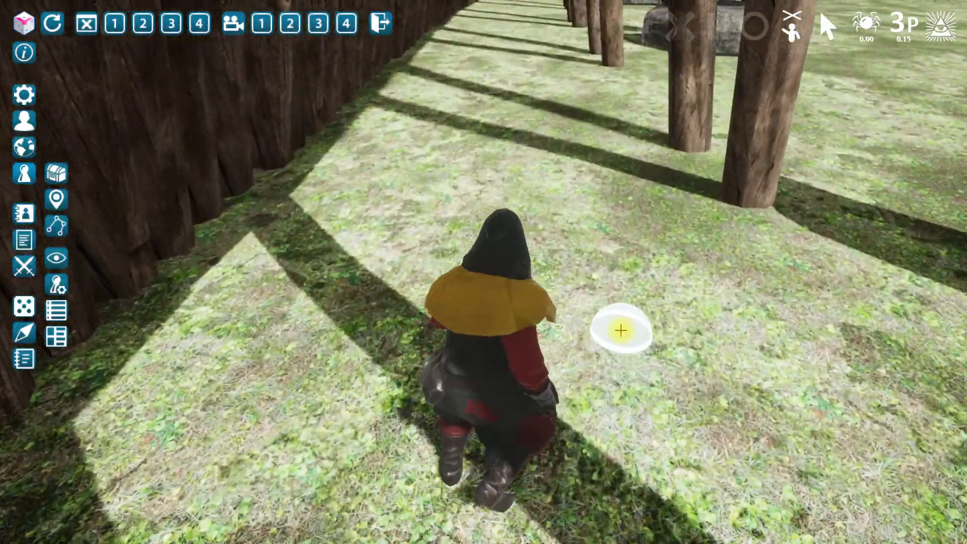
right_click_drag(619, 331, 611, 313)
key("w")
key("space")
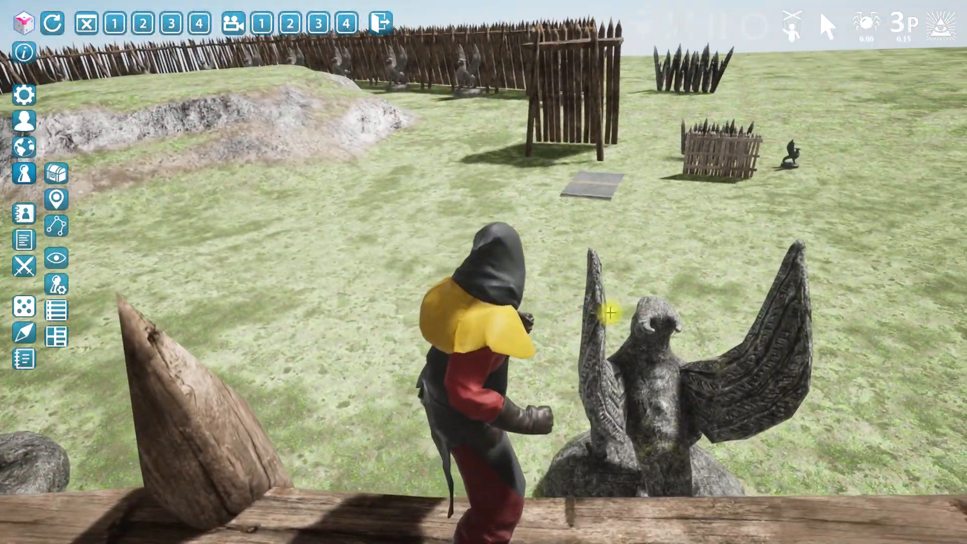
right_click_drag(611, 313, 611, 313)
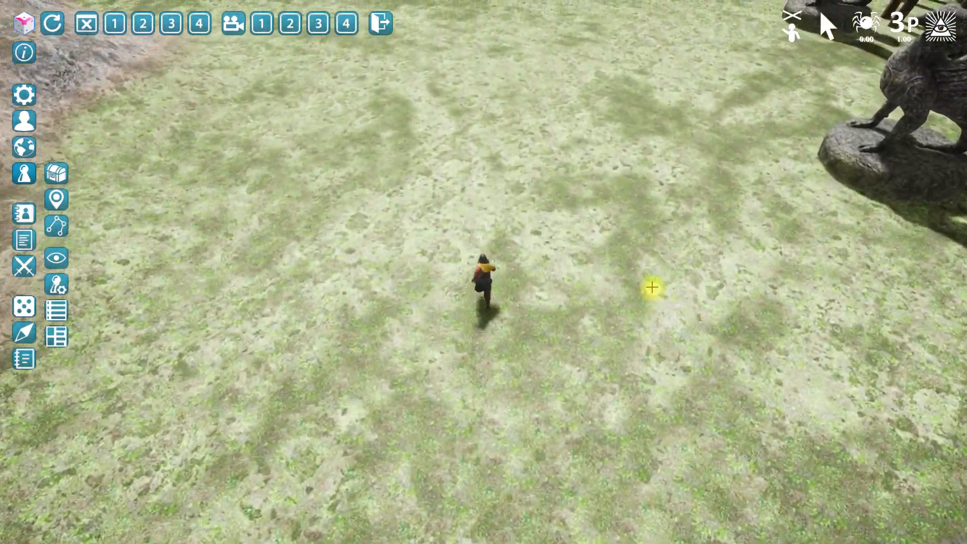
Move away from the character and examine the whole fortification from an elevated first-person viewpoint
right_click_drag(648, 285, 469, 267)
key("w")
key("s")
key("s")
key("d")
key("w")
key("a")
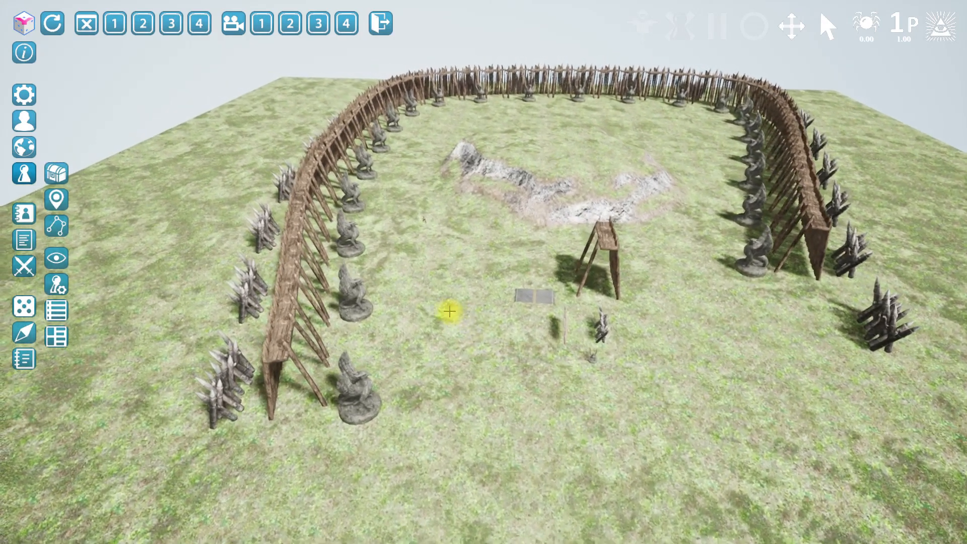